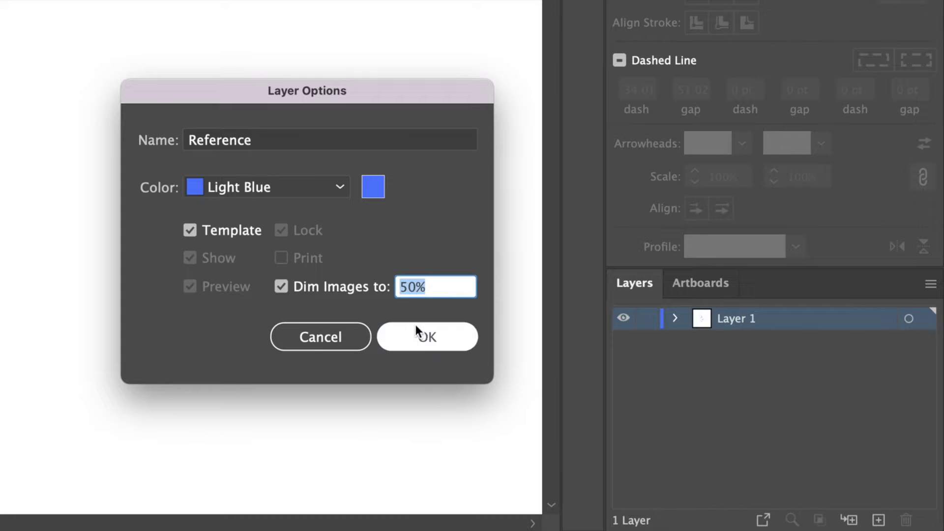
# Step: Convert the sketch layer into a template named Reference with images dimmed to 50%, and add two new layers above it
pyautogui.click(422, 338)
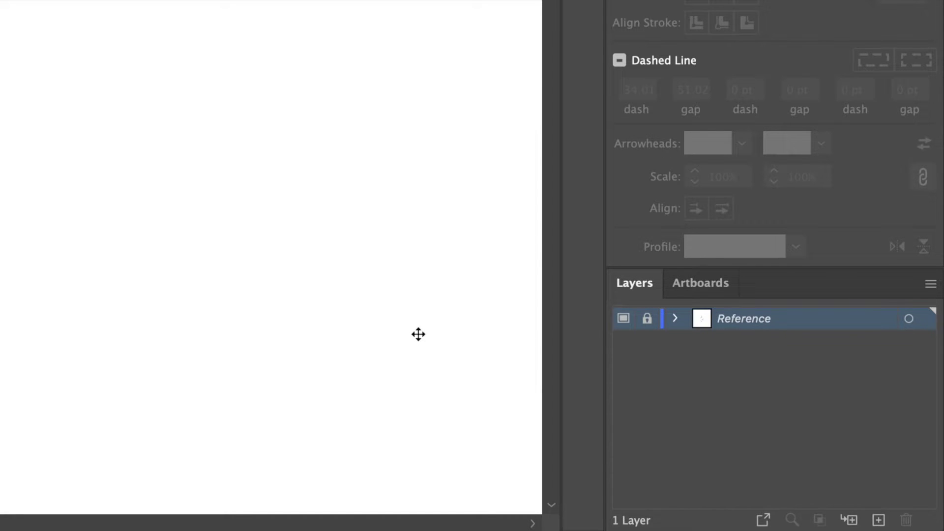
pyautogui.click(878, 519)
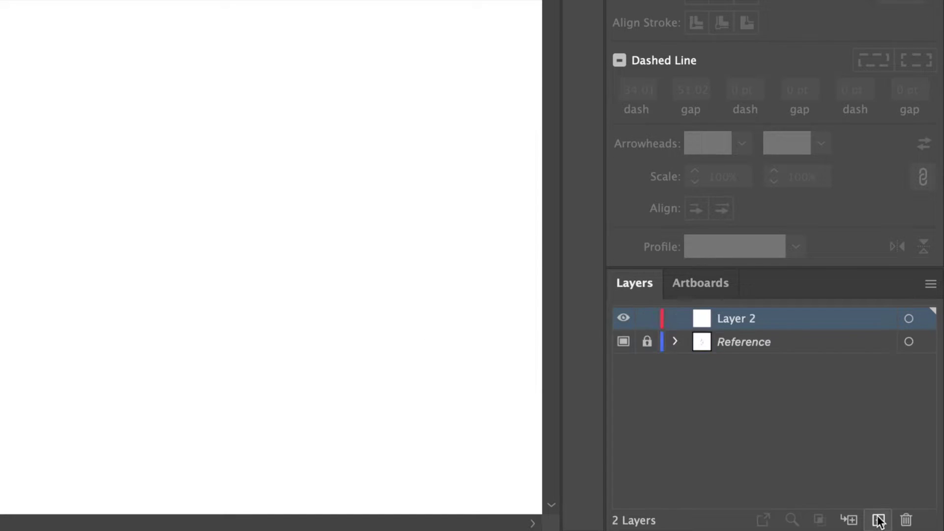
pyautogui.click(878, 519)
# Step: Rename the top layer Outline and the layer beneath it Colour, then make Outline the active layer
pyautogui.doubleClick(737, 320)
pyautogui.write('Outline')
pyautogui.press('Return')
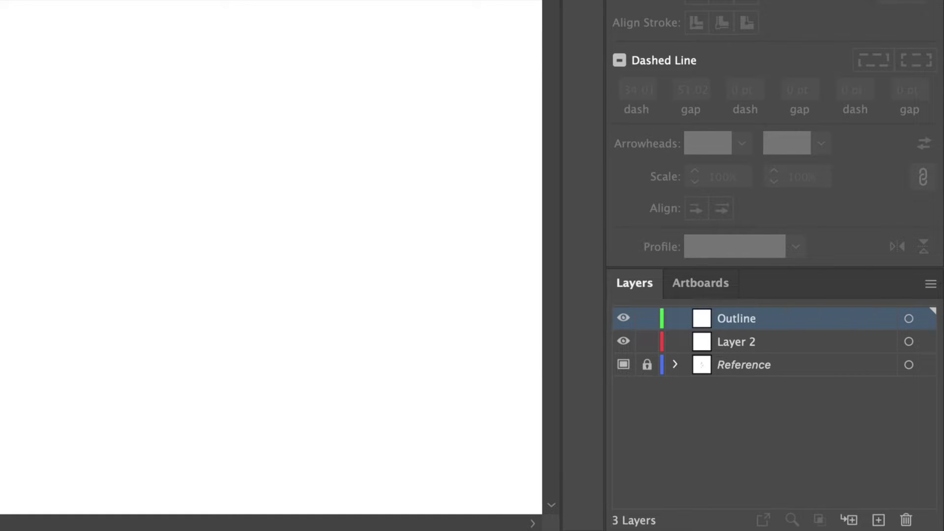
pyautogui.doubleClick(735, 342)
pyautogui.write('Colour')
pyautogui.press('Return')
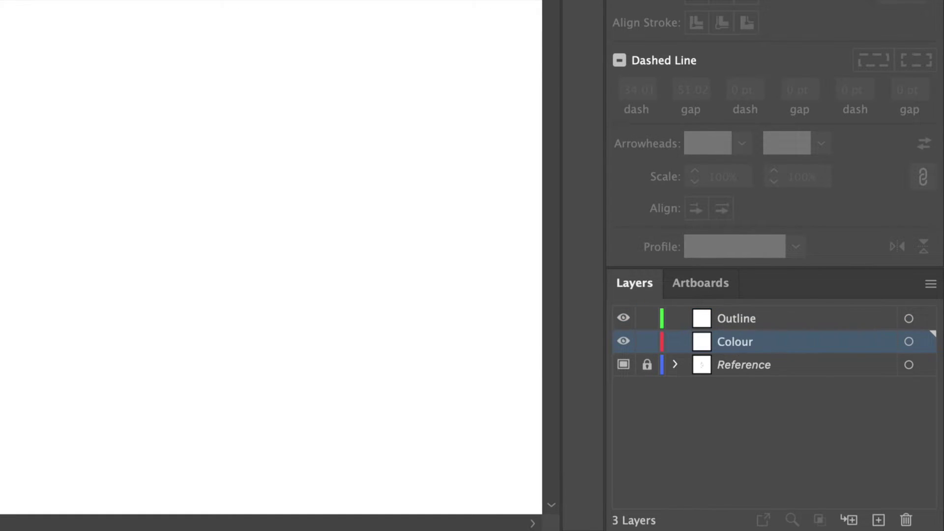
pyautogui.click(738, 320)
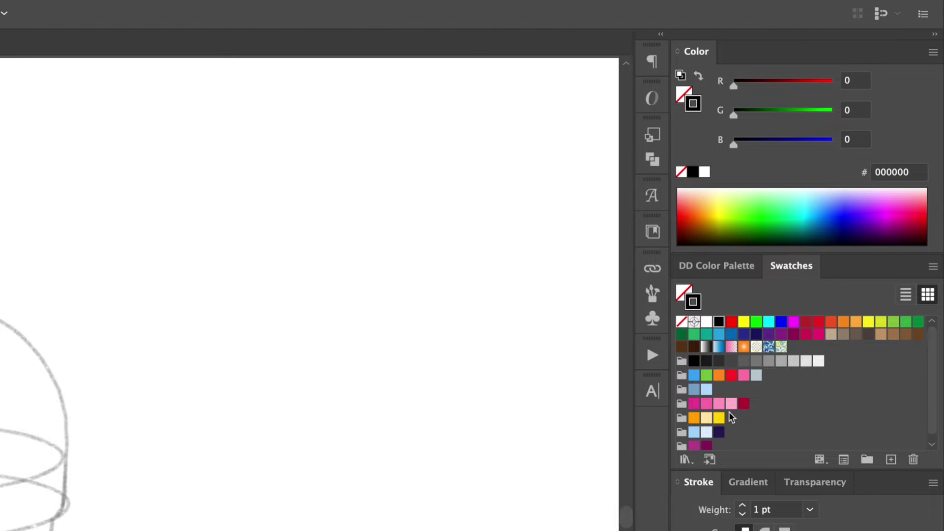
# Step: Set the stroke to the dark navy swatch (#251657) at 6 pt with round caps and round corners
pyautogui.click(719, 432)
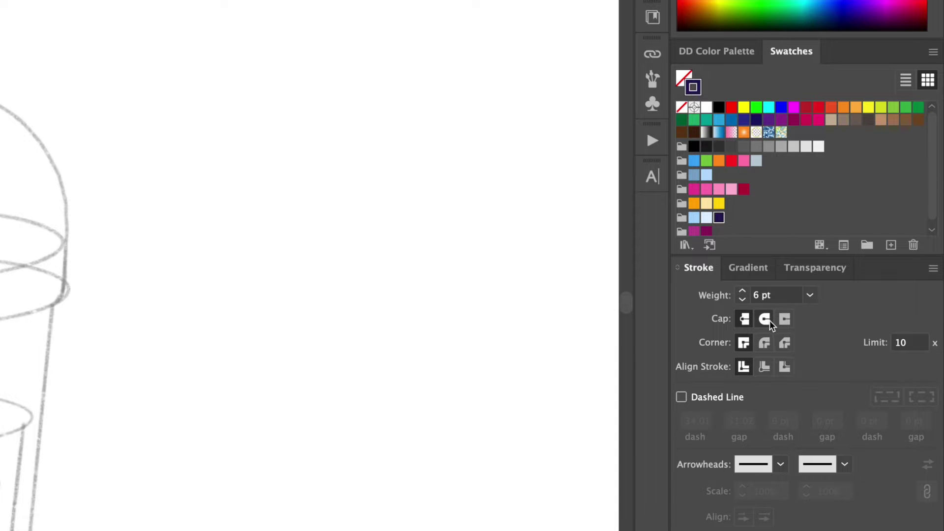
pyautogui.click(763, 343)
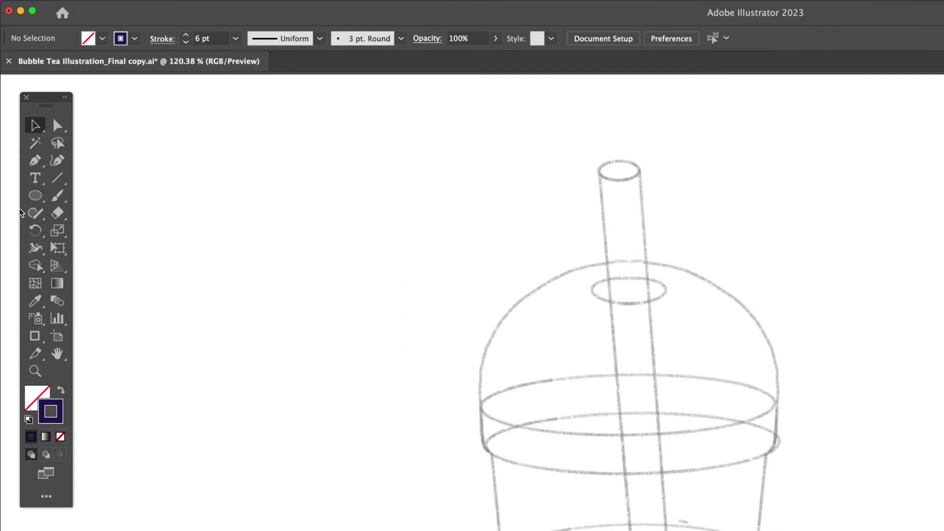
# Step: Draw an ellipse from its centre over the lid's upper rim in the sketch and set its stroke weight to 7 pt
pyautogui.press('l')
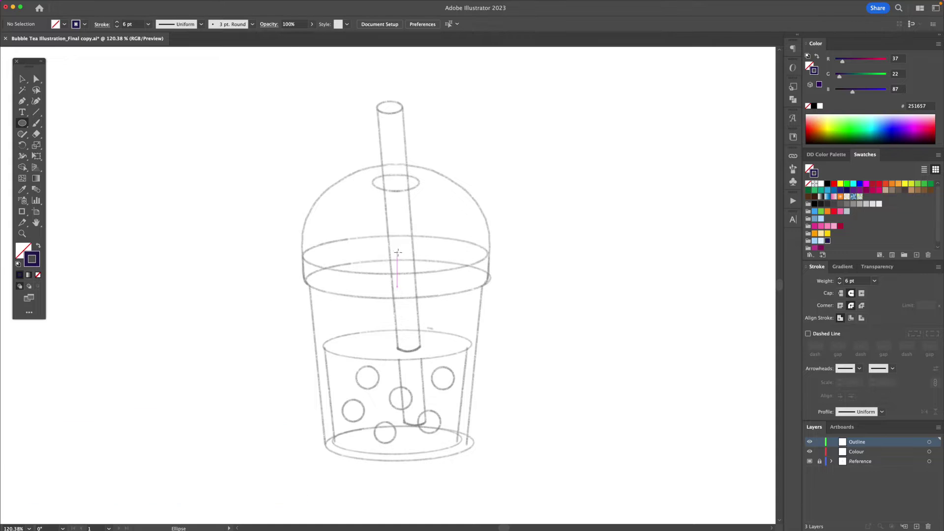
pyautogui.moveTo(401, 253); pyautogui.dragTo(491, 272)
pyautogui.press('v')
pyautogui.click(840, 279)
pyautogui.click(570, 285)
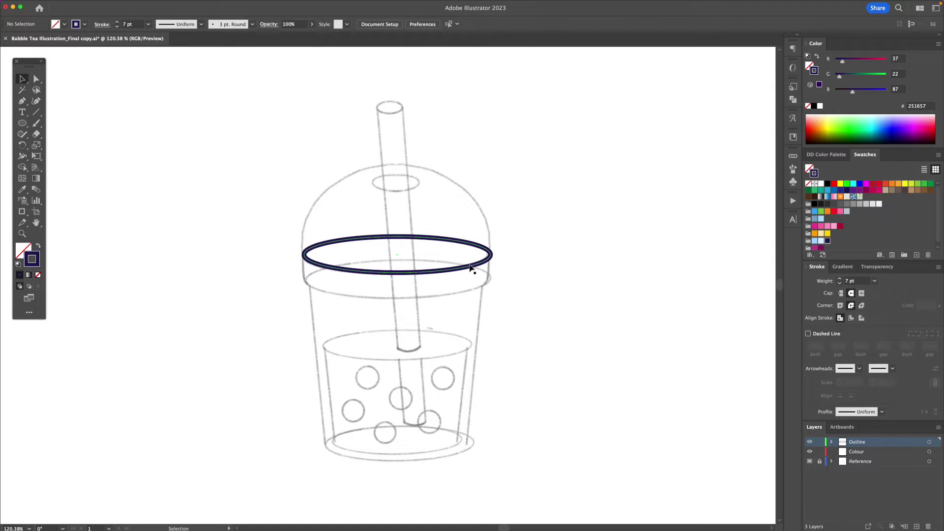
# Step: Duplicate the rim ellipse onto the lid's lower edge and, scaled to about 220 × 43 px, onto the cup's base and liquid line
pyautogui.moveTo(463, 270); pyautogui.dragTo(477, 427)
pyautogui.click(539, 302)
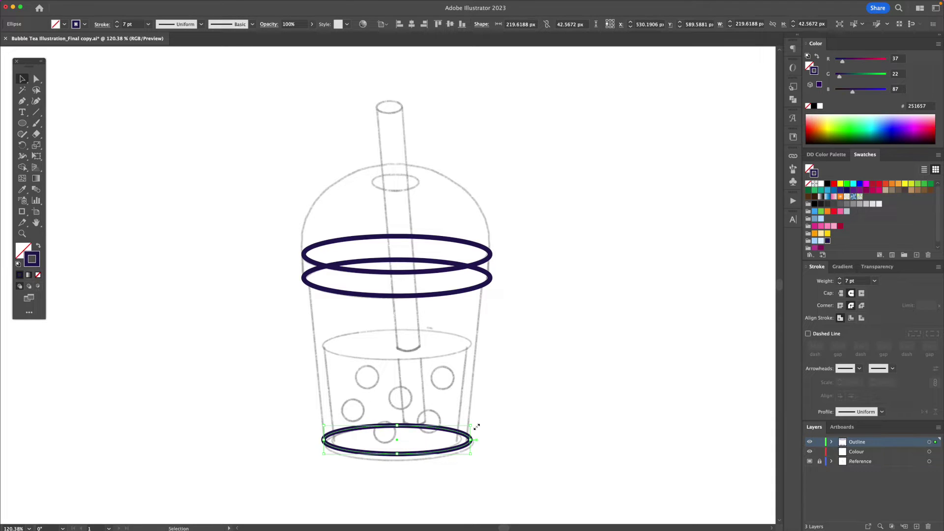
pyautogui.press('Up')
pyautogui.press('Up')
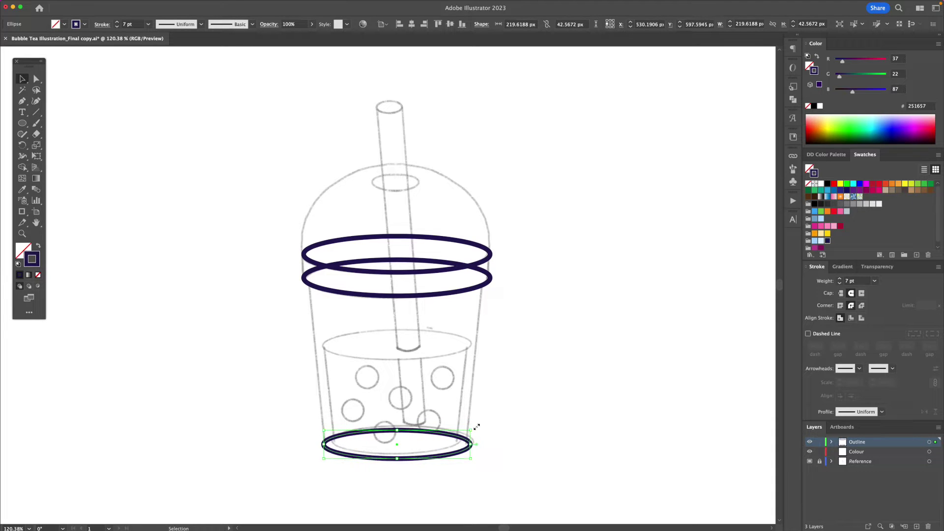
pyautogui.click(513, 419)
pyautogui.moveTo(442, 431); pyautogui.dragTo(444, 336)
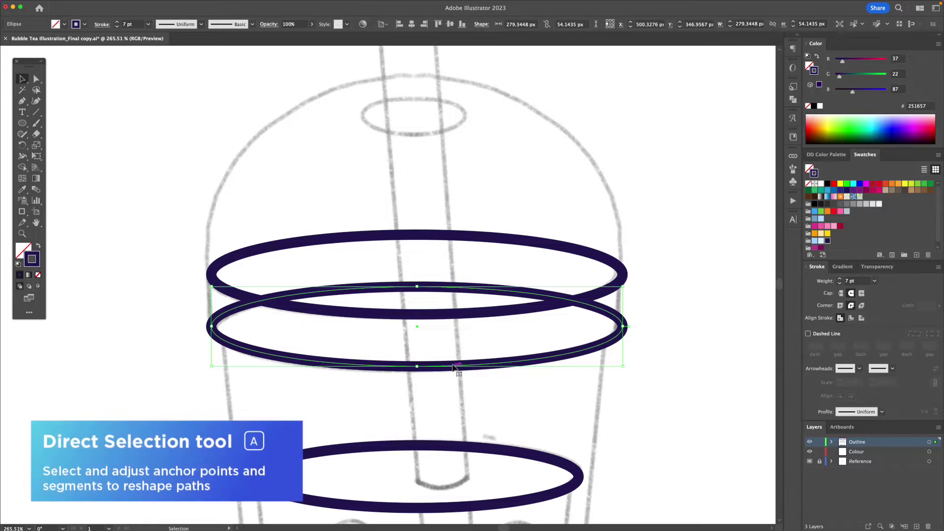
# Step: Delete the top anchor point of the lid's lower ellipse so only its lower arc is left
pyautogui.click(37, 78)
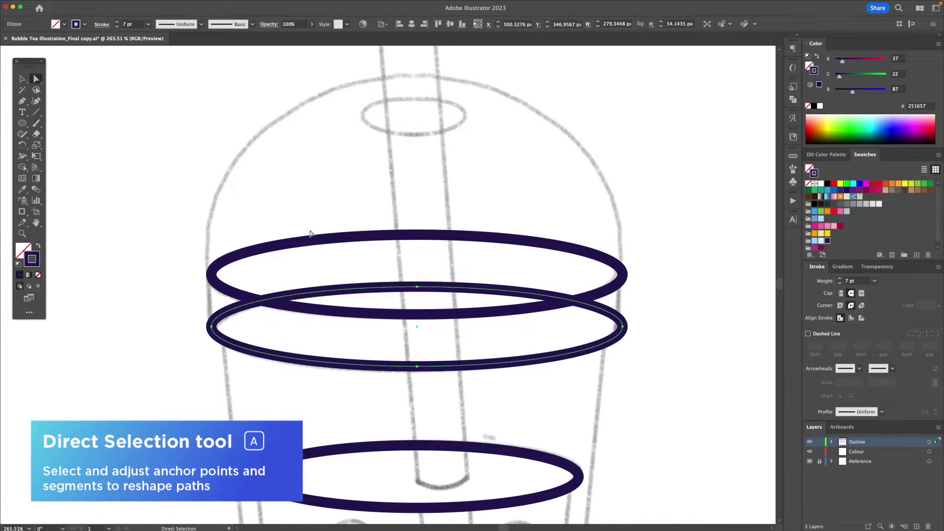
pyautogui.click(417, 287)
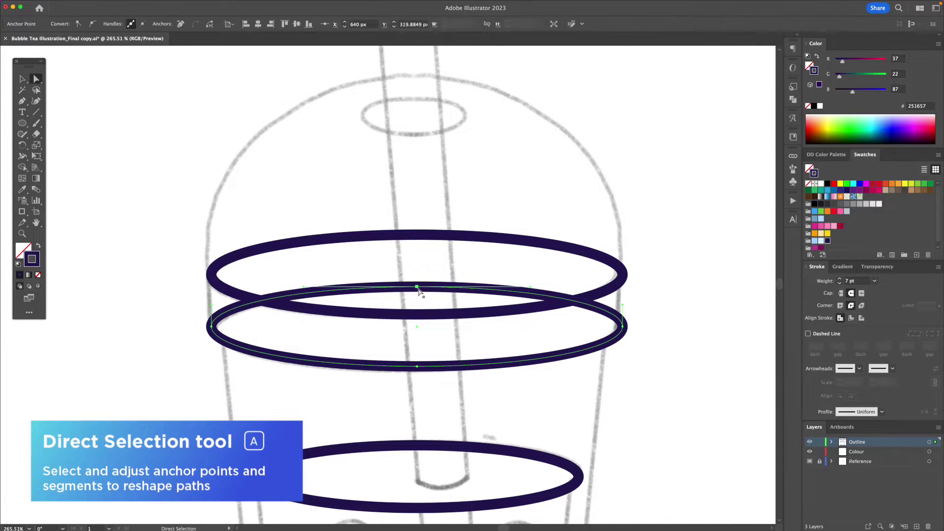
pyautogui.press('Delete')
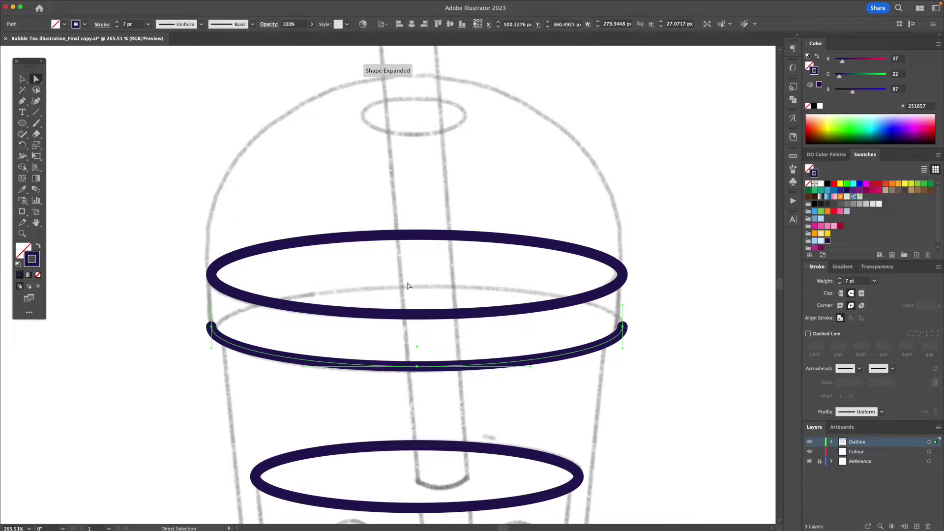
pyautogui.click(408, 285)
# Step: Use the Pen tool to join both ends of the lid's lower arc to the upper ellipse with straight vertical sides
pyautogui.press('p')
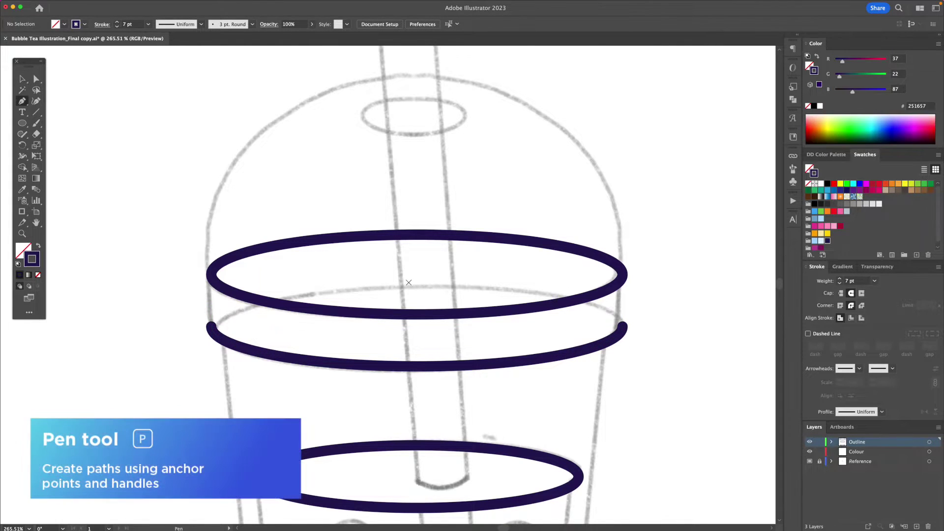
pyautogui.moveTo(211, 327); pyautogui.dragTo(212, 278)
pyautogui.click(211, 275)
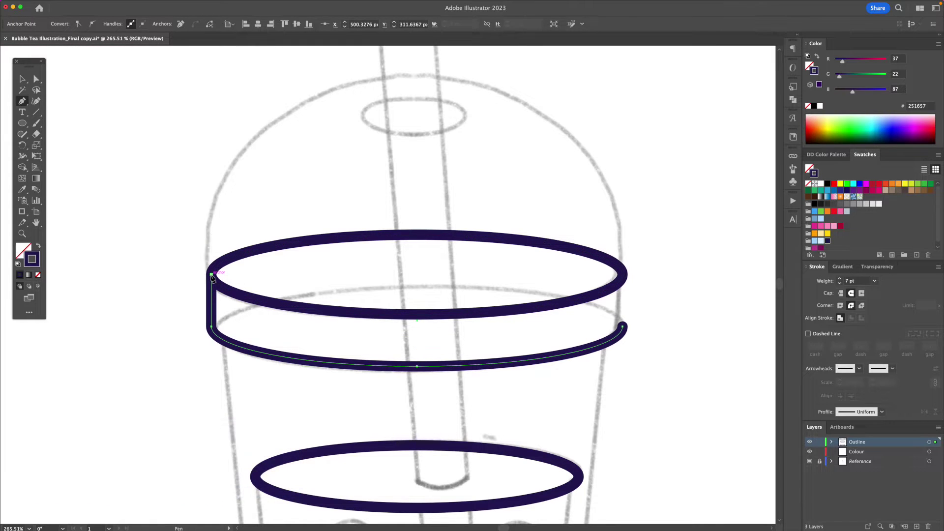
pyautogui.click(622, 326)
pyautogui.click(623, 275)
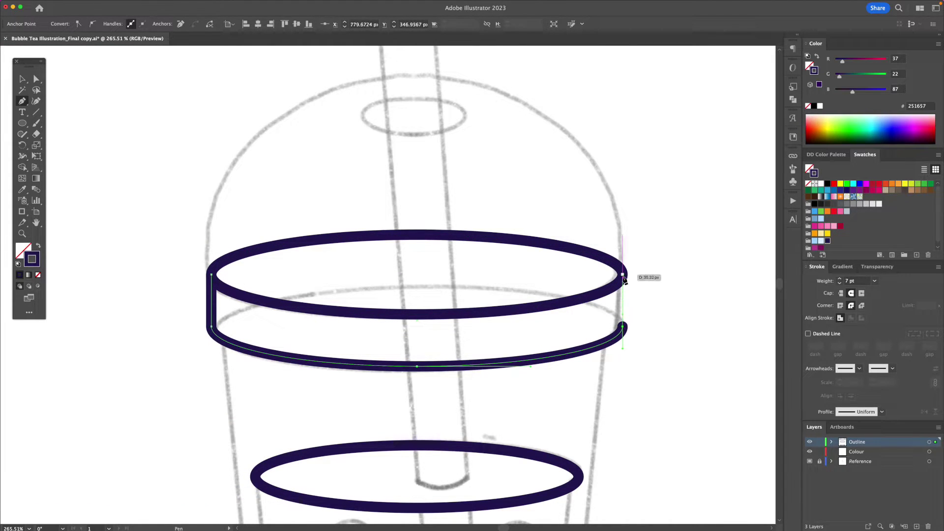
pyautogui.press('v')
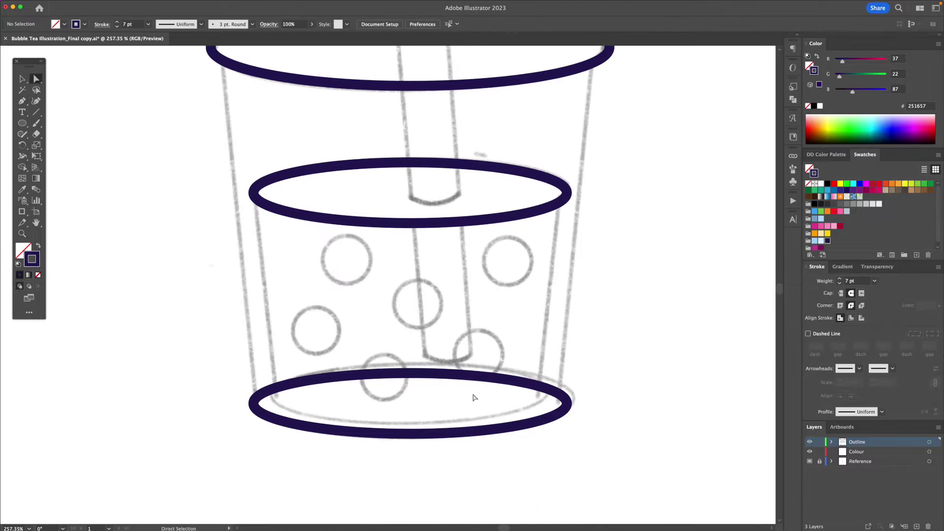
# Step: Delete the right and top anchor points of the base ellipse, leaving only its lower-left quarter arc
pyautogui.moveTo(474, 400); pyautogui.dragTo(492, 350)
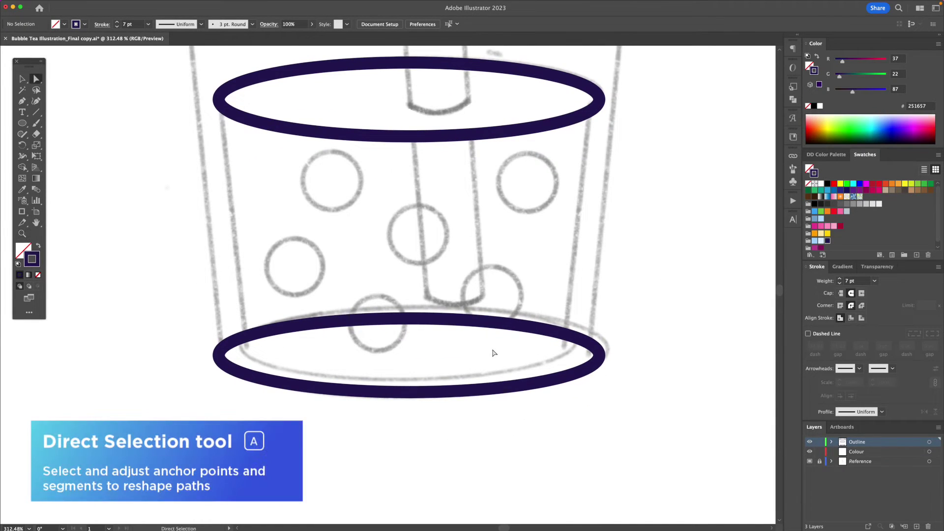
pyautogui.click(599, 355)
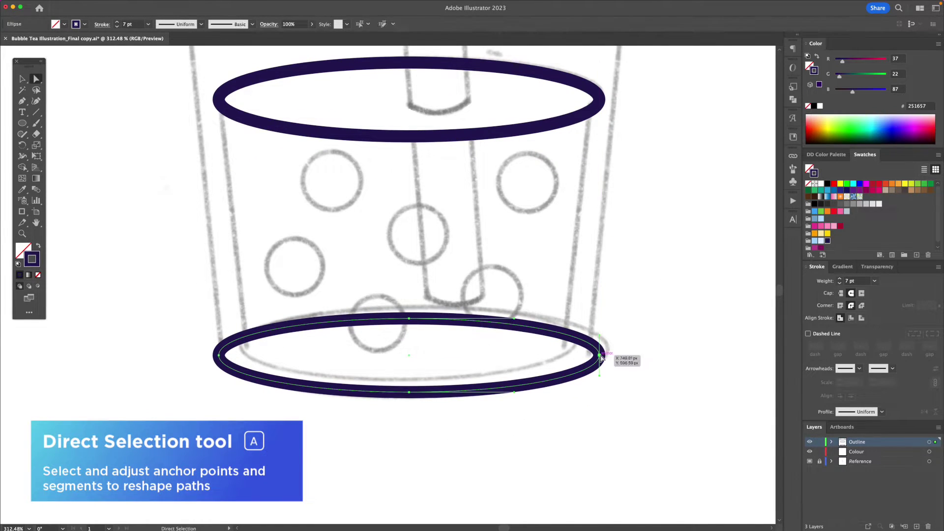
pyautogui.press('Delete')
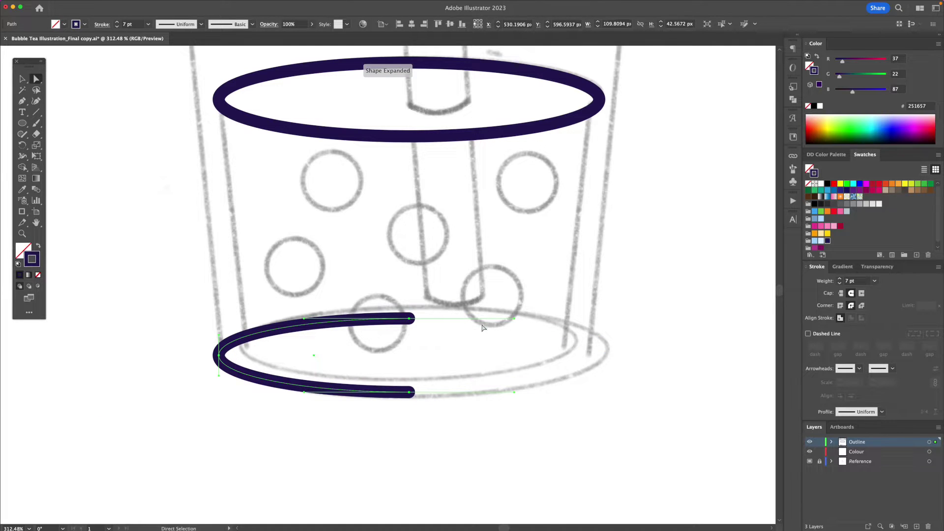
pyautogui.click(408, 319)
pyautogui.press('Delete')
# Step: Extend the base arc with the Pen tool up the cup's left side to the lid's lower edge
pyautogui.press('z')
pyautogui.moveTo(431, 236); pyautogui.dragTo(411, 236)
pyautogui.moveTo(411, 236); pyautogui.dragTo(424, 357)
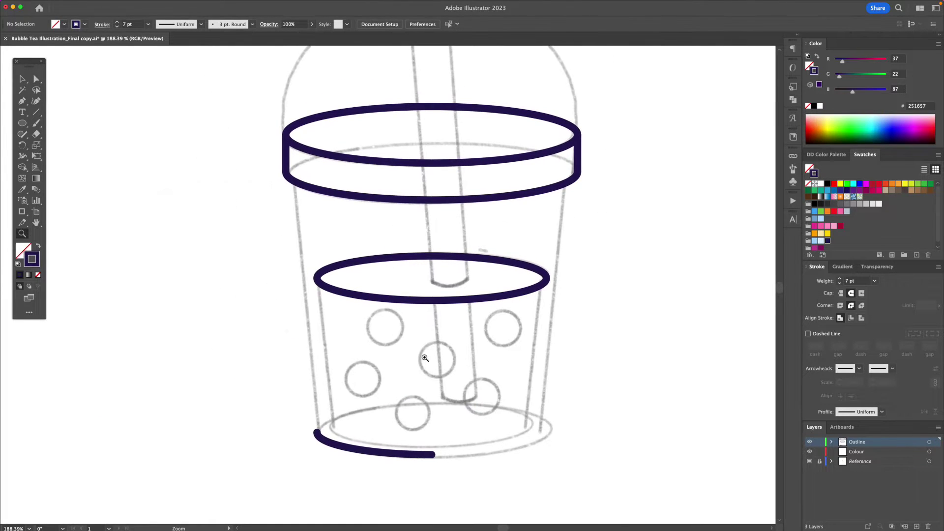
pyautogui.press('p')
pyautogui.click(317, 432)
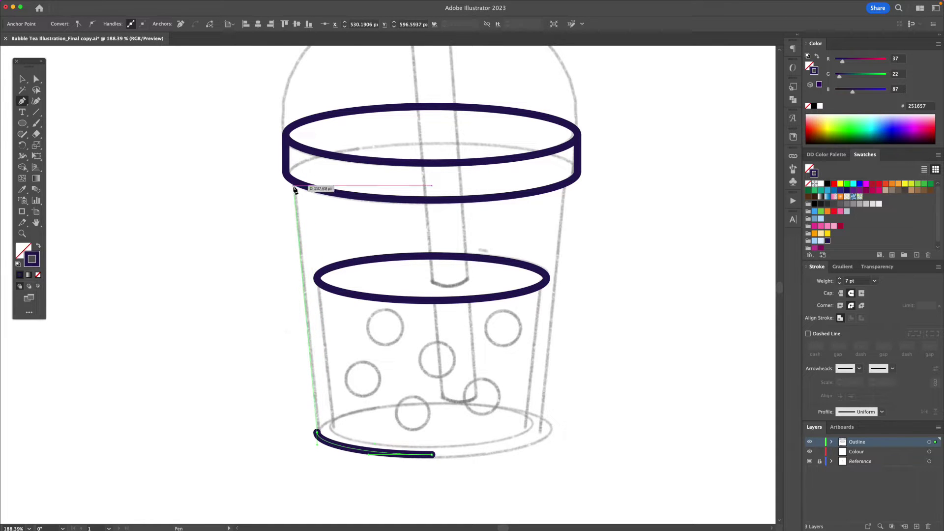
pyautogui.click(294, 181)
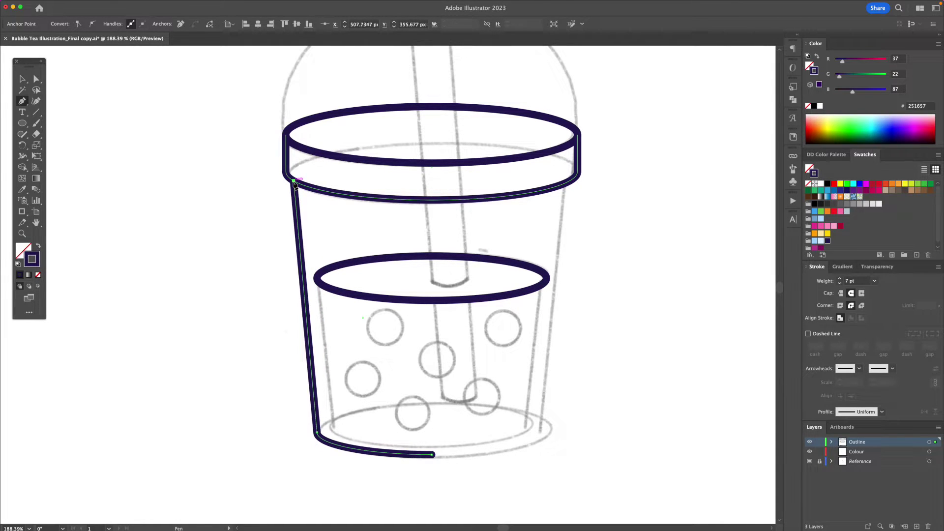
pyautogui.press('v')
pyautogui.click(472, 333)
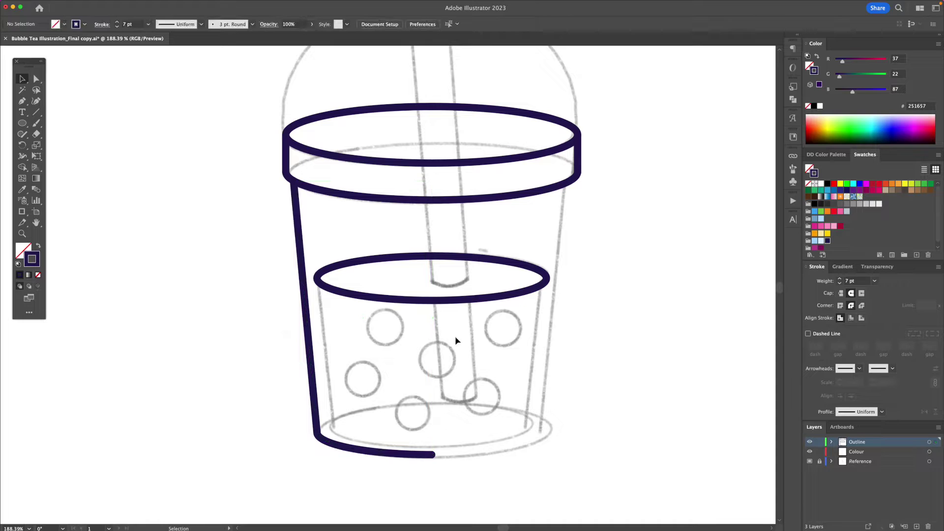
# Step: Reflect a copy of the cup's left side across a vertical axis at the base arc's end point to form the right side
pyautogui.click(355, 450)
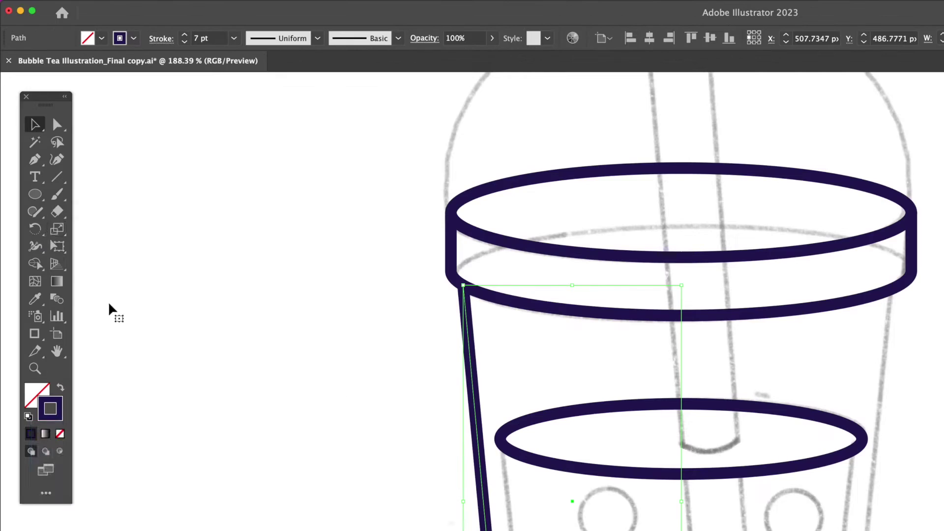
pyautogui.press('o')
pyautogui.click(35, 228)
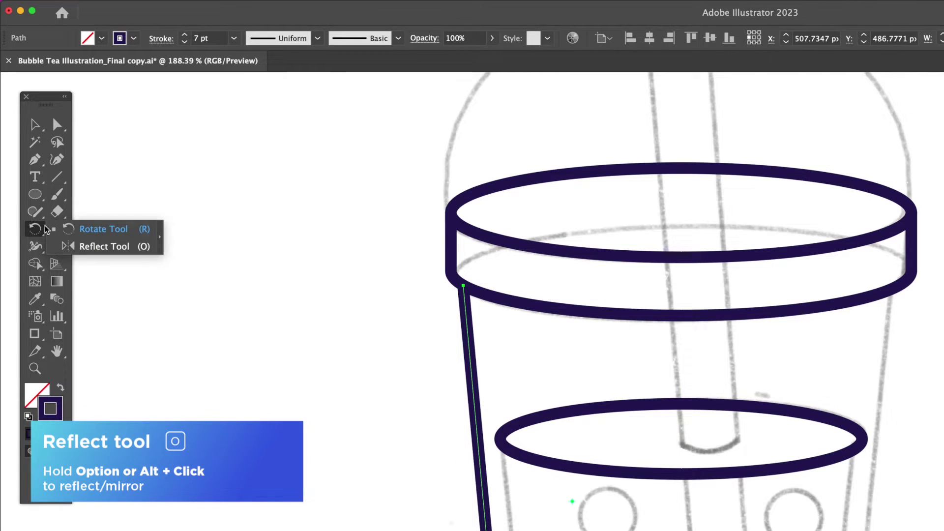
pyautogui.click(86, 248)
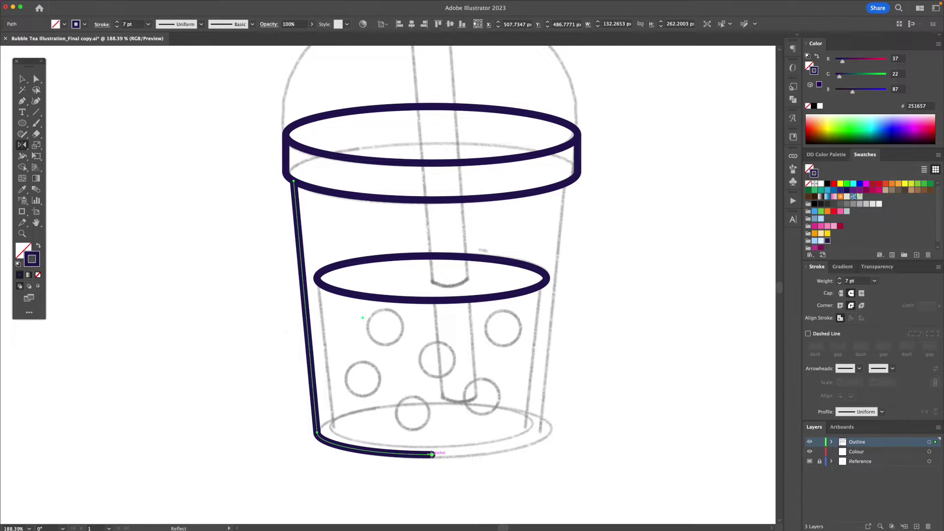
pyautogui.keyDown('alt'); pyautogui.click(431, 454); pyautogui.keyUp('alt')
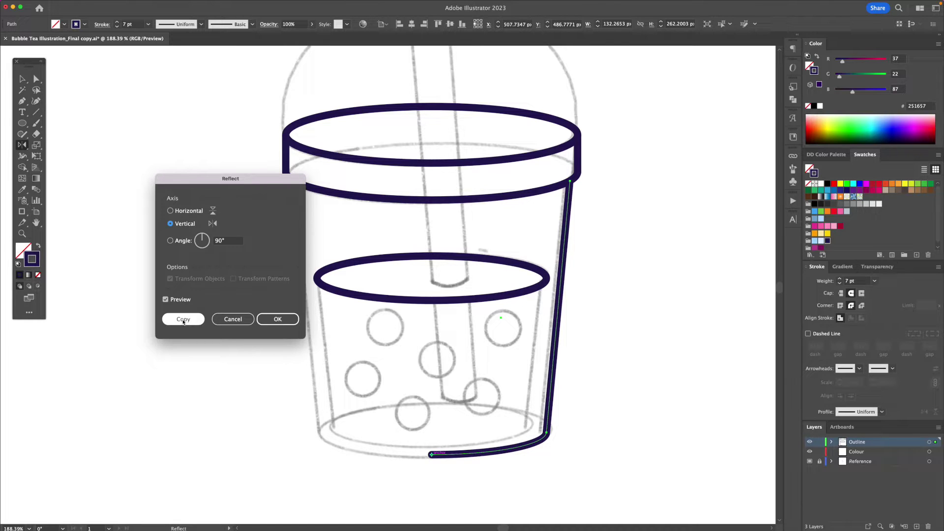
pyautogui.click(183, 319)
pyautogui.press('v')
pyautogui.click(442, 407)
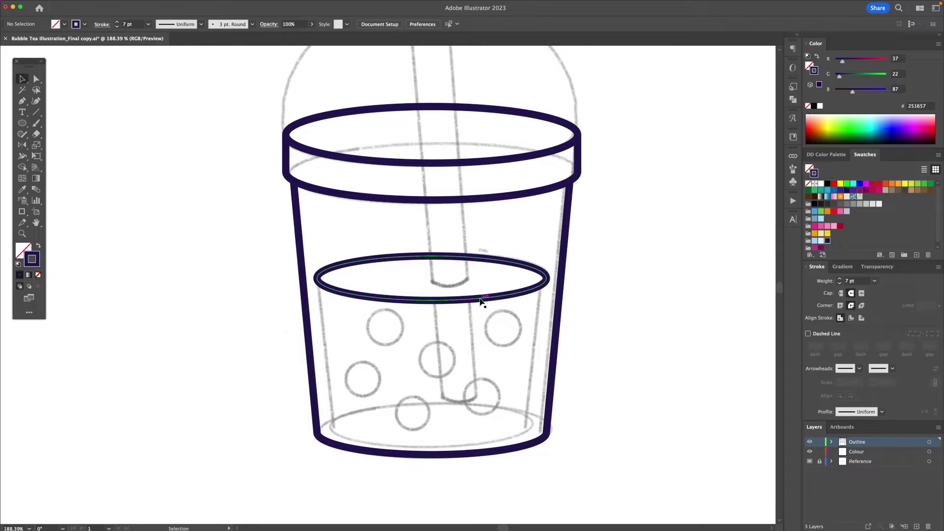
# Step: Duplicate the liquid-line ellipse onto the cup's base, and place another copy scaled to about 196 × 38 px just inside it
pyautogui.moveTo(480, 301); pyautogui.dragTo(480, 453)
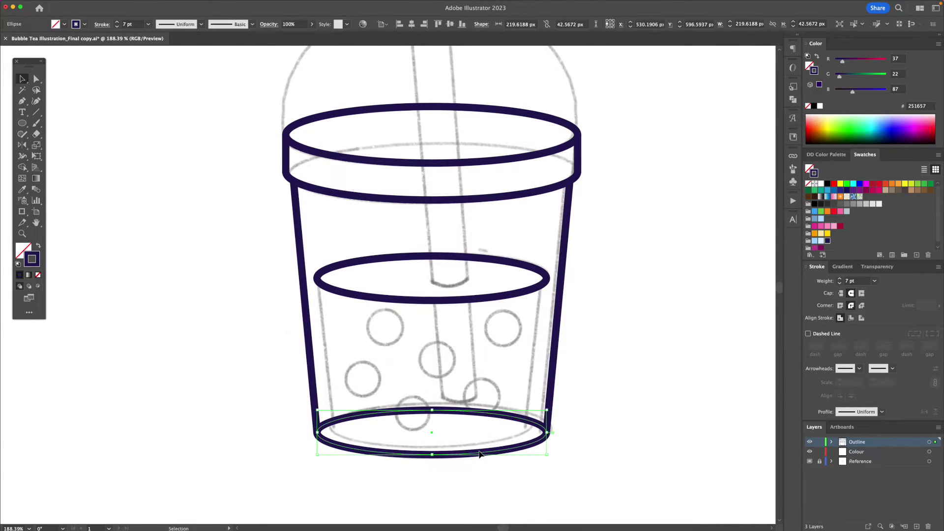
pyautogui.click(556, 474)
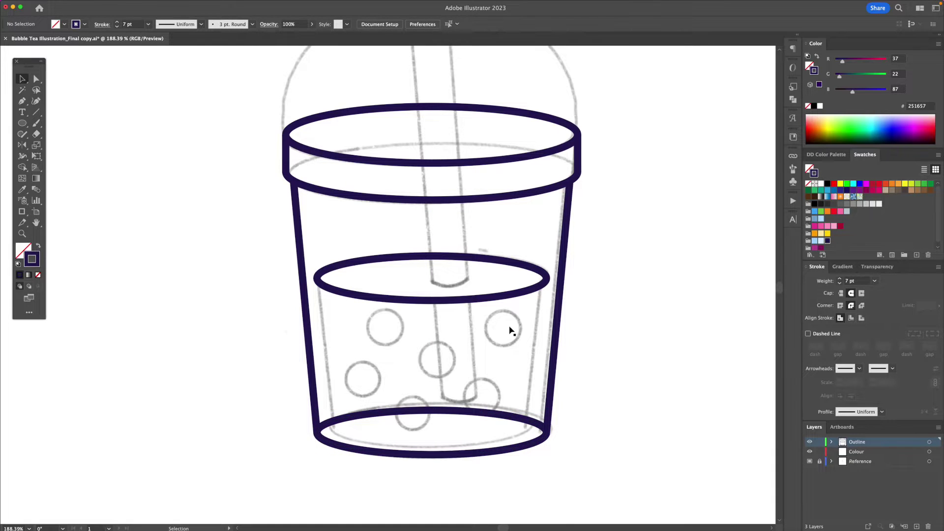
pyautogui.moveTo(506, 300); pyautogui.dragTo(492, 407)
# Step: Delete the top anchor point of the inner base ellipse, leaving only its lower half as an arc
pyautogui.press('a')
pyautogui.click(445, 407)
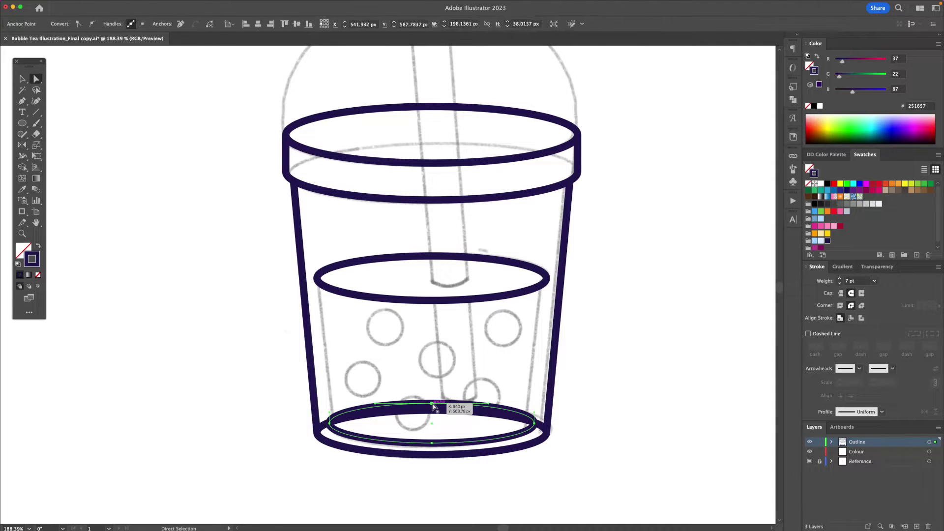
pyautogui.press('Delete')
# Step: Draw the liquid's two sides with the Pen tool, joining the inner base arc's ends to the sides of the liquid-line ellipse
pyautogui.press('p')
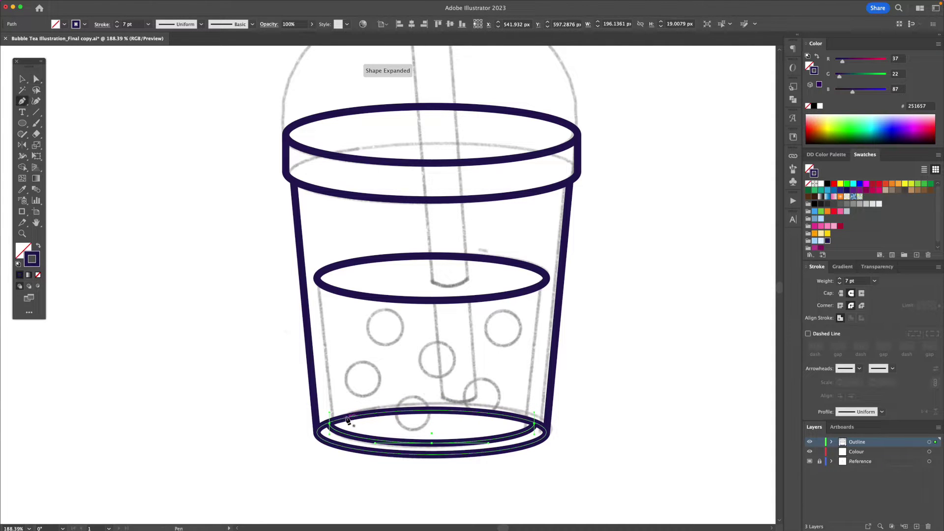
pyautogui.click(329, 421)
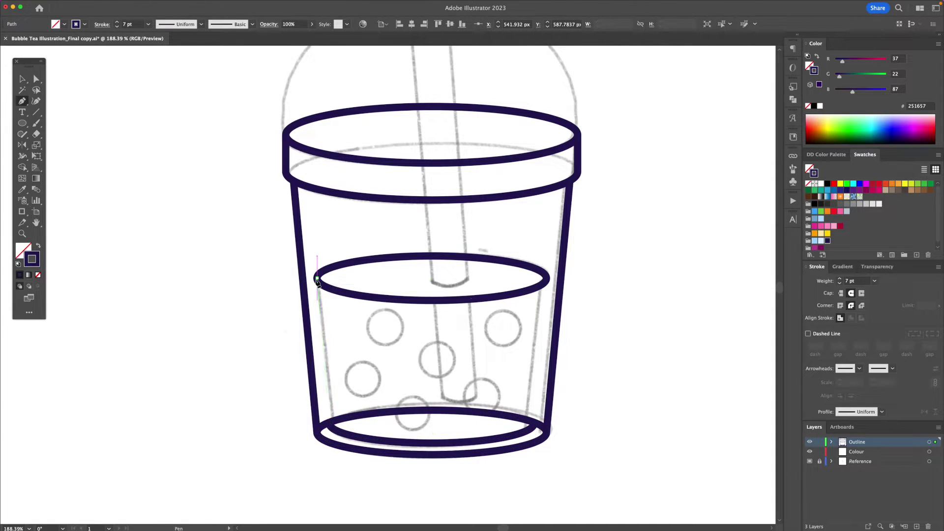
pyautogui.click(317, 279)
pyautogui.click(545, 278)
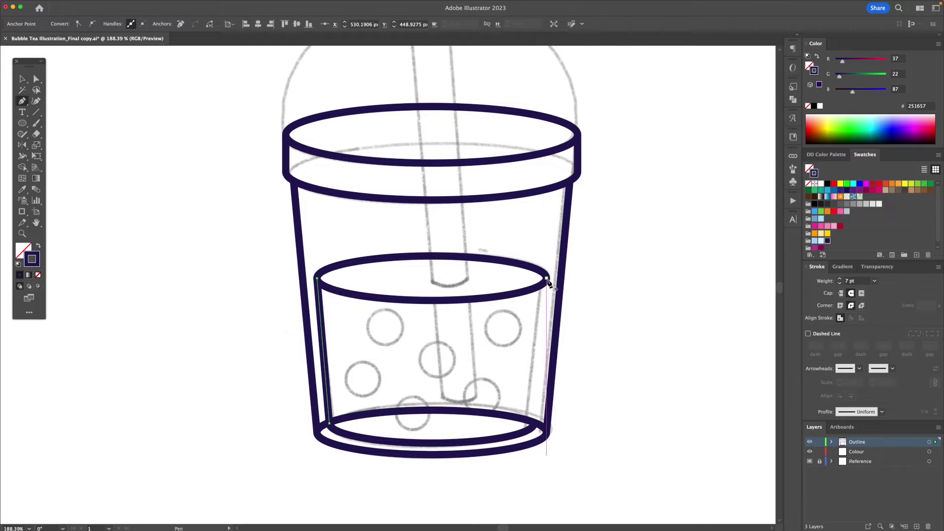
pyautogui.click(534, 423)
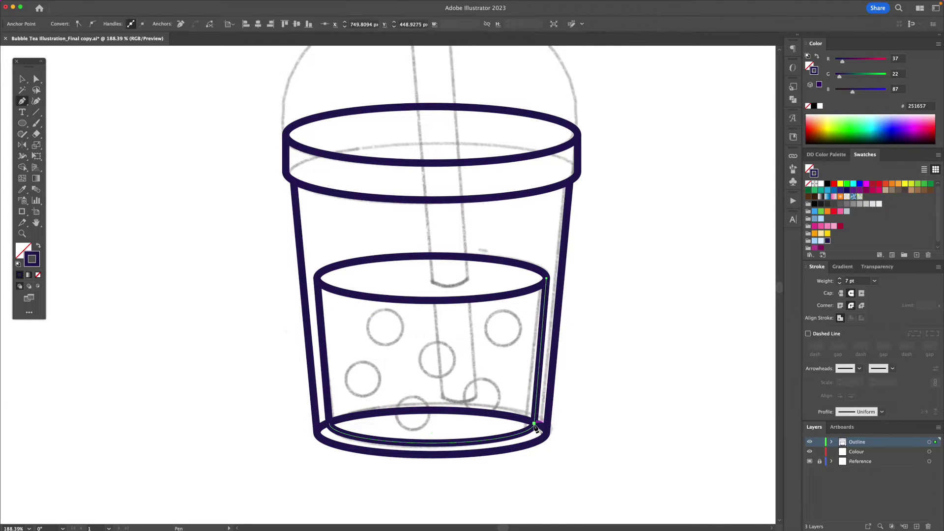
pyautogui.press('v')
pyautogui.click(605, 412)
# Step: Duplicate the lid's upper rim ellipse straight upward and scale the copy down to form the straw hole
pyautogui.press('z')
pyautogui.moveTo(458, 336); pyautogui.dragTo(458, 217)
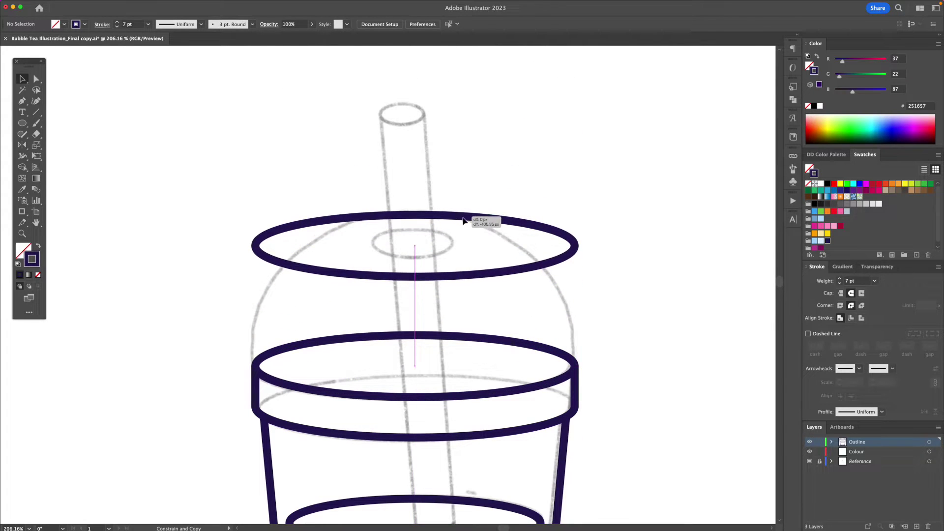
pyautogui.moveTo(576, 217); pyautogui.dragTo(416, 218)
pyautogui.scroll(5, 415, 236)
pyautogui.moveTo(526, 260); pyautogui.dragTo(521, 260)
pyautogui.click(400, 203)
# Step: Draw a circle about 279 px across, centred above the lid and matching the rim's width
pyautogui.press('z')
pyautogui.moveTo(400, 204); pyautogui.dragTo(325, 207)
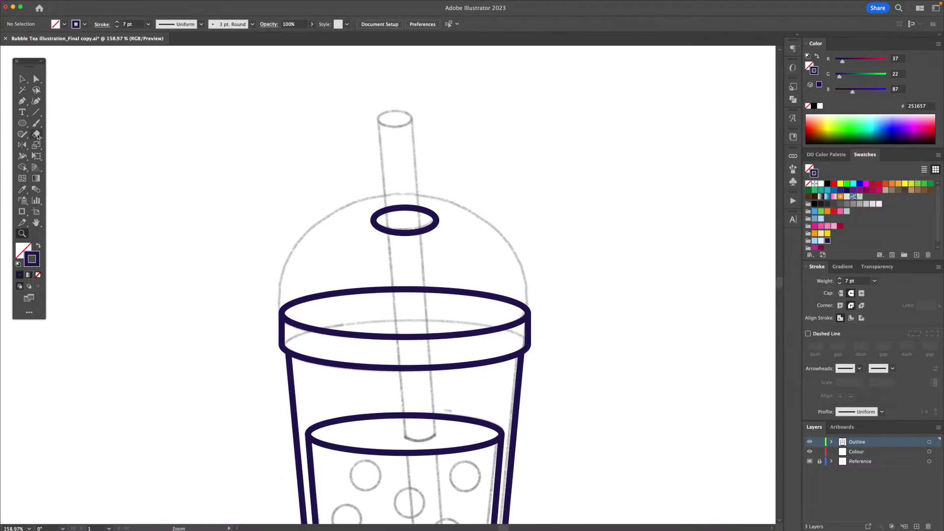
pyautogui.click(22, 123)
pyautogui.moveTo(406, 271); pyautogui.dragTo(527, 298)
# Step: Delete the circle's bottom anchor point, leaving only the upper half as the lid's dome
pyautogui.press('a')
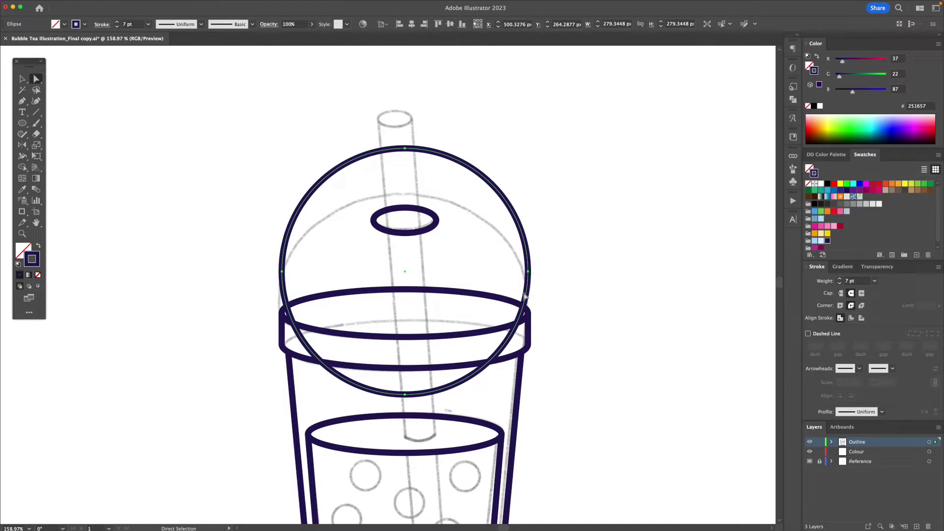
pyautogui.click(405, 395)
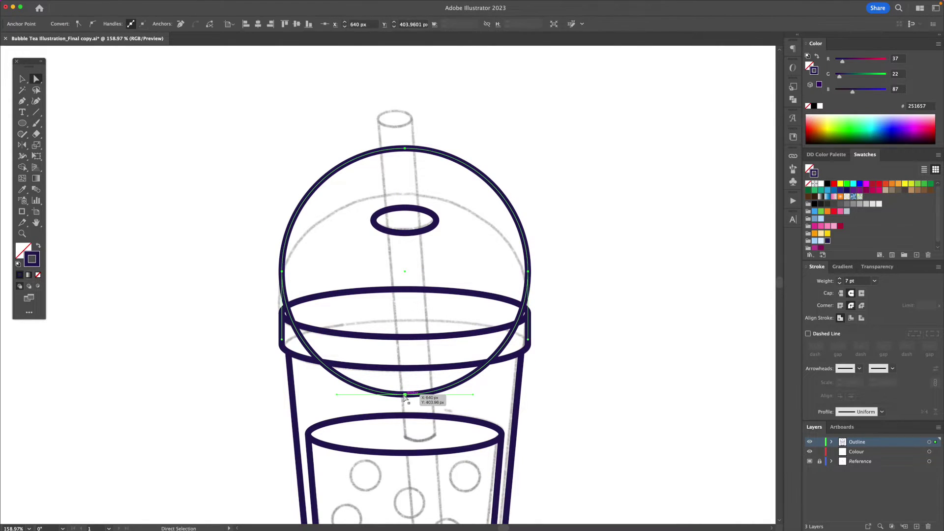
pyautogui.press('Delete')
pyautogui.press('v')
pyautogui.click(552, 261)
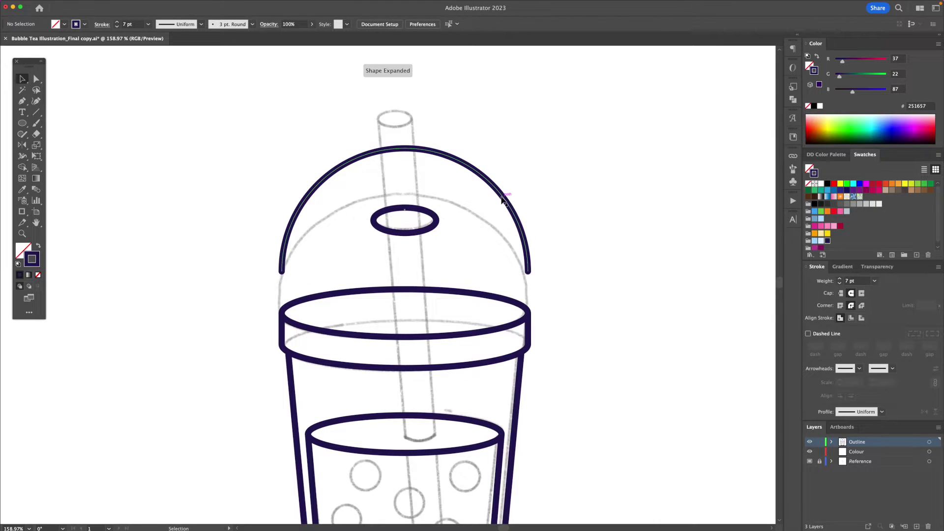
# Step: Move the dome arc down onto the lid's rim and lower its top anchor point slightly
pyautogui.moveTo(503, 198); pyautogui.dragTo(504, 239)
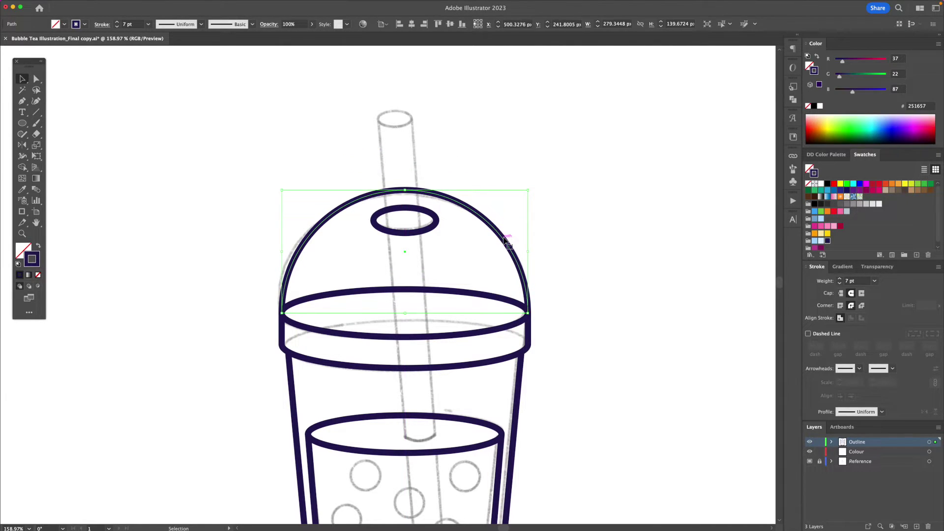
pyautogui.click(423, 196)
pyautogui.press('a')
pyautogui.click(405, 190)
pyautogui.moveTo(406, 192); pyautogui.dragTo(406, 194)
pyautogui.press('v')
pyautogui.click(485, 181)
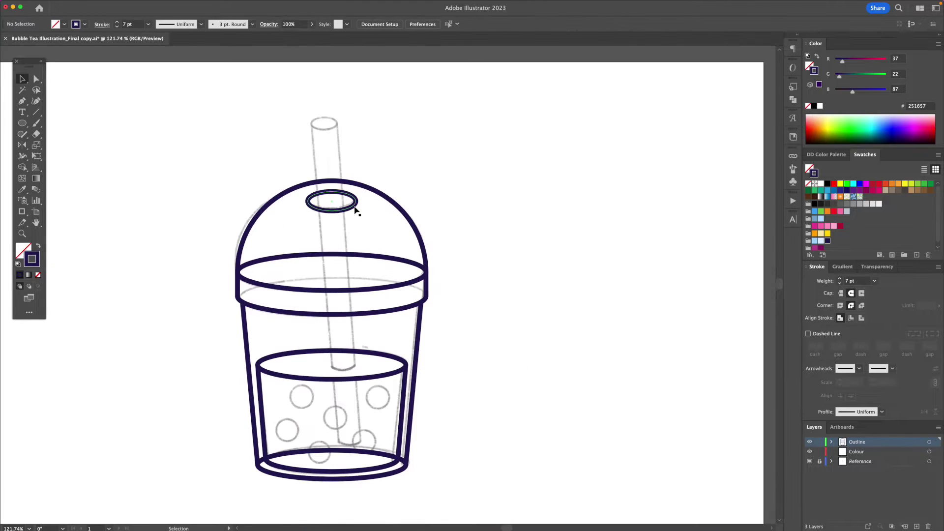
# Step: Place two copies of the straw-hole ellipse beside the cup, about 46 px wide, vertically aligned as the straw's ends
pyautogui.moveTo(352, 200); pyautogui.dragTo(525, 449)
pyautogui.click(394, 142)
pyautogui.click(523, 130)
pyautogui.click(561, 418)
# Step: Delete the top anchor point of the straw's lower ellipse, keeping only its bottom arc
pyautogui.press('a')
pyautogui.click(529, 435)
pyautogui.press('Delete')
# Step: Draw the straw's two straight sides with the Pen tool, from the upper ellipse's side points to the bottom arc's ends
pyautogui.press('p')
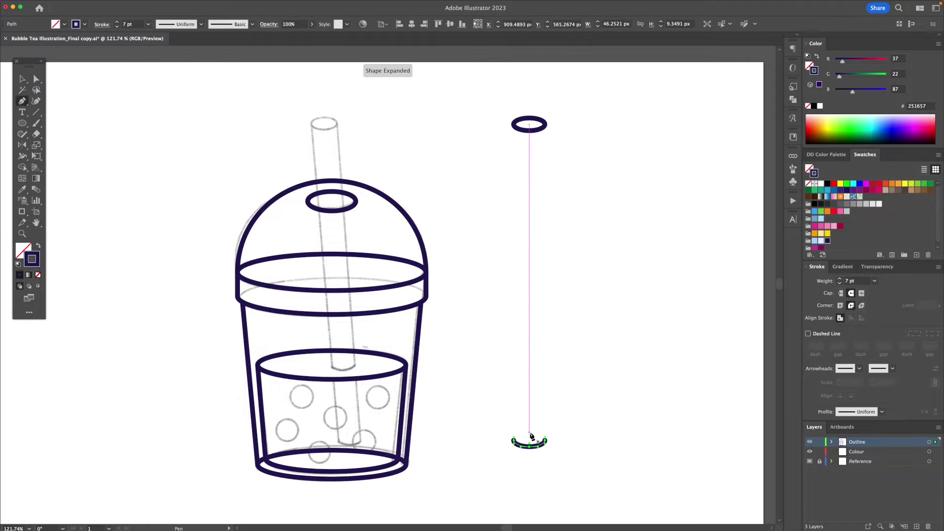
pyautogui.click(514, 126)
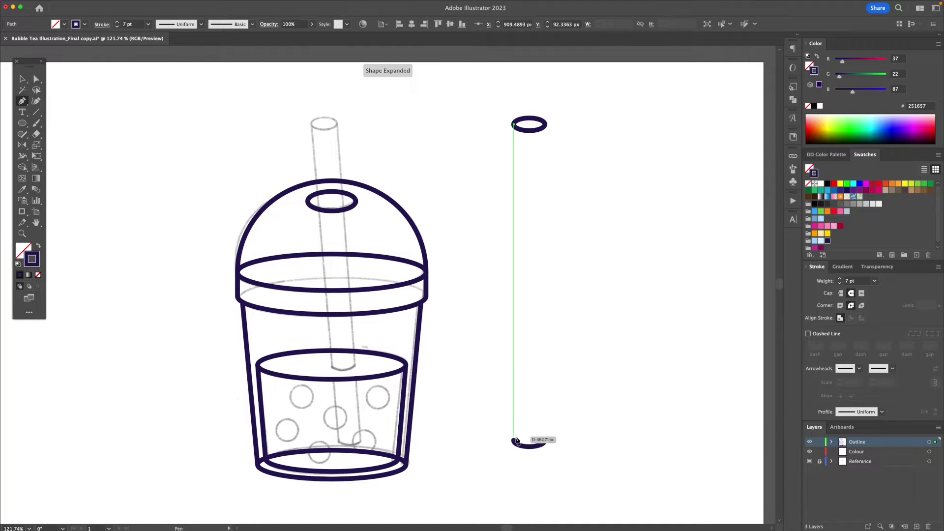
pyautogui.click(514, 440)
pyautogui.click(545, 125)
pyautogui.click(544, 440)
pyautogui.press('v')
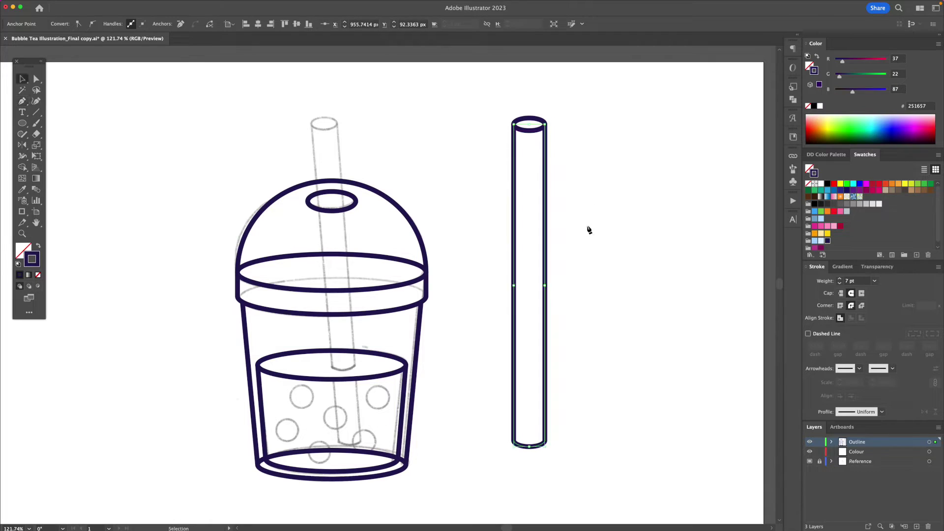
pyautogui.click(590, 243)
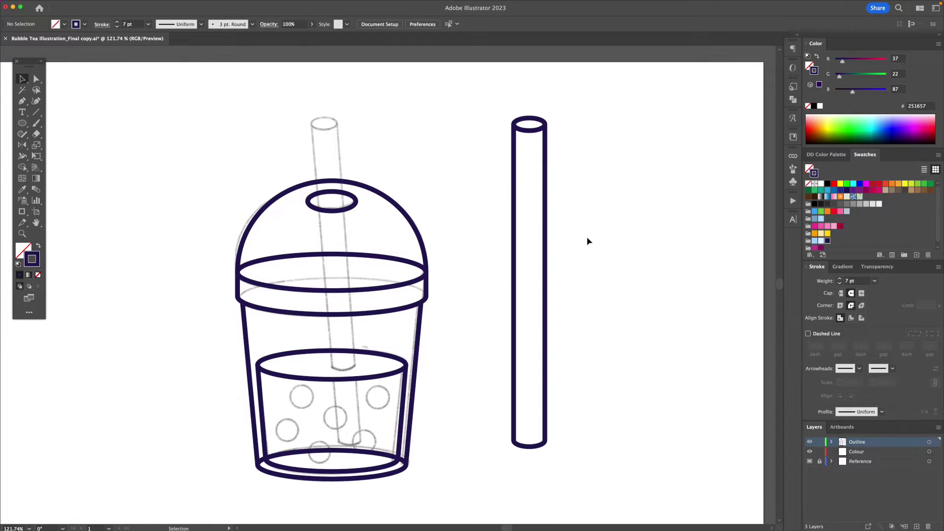
# Step: Select the straw's body and upper ellipse and group them
pyautogui.moveTo(480, 190); pyautogui.dragTo(486, 189)
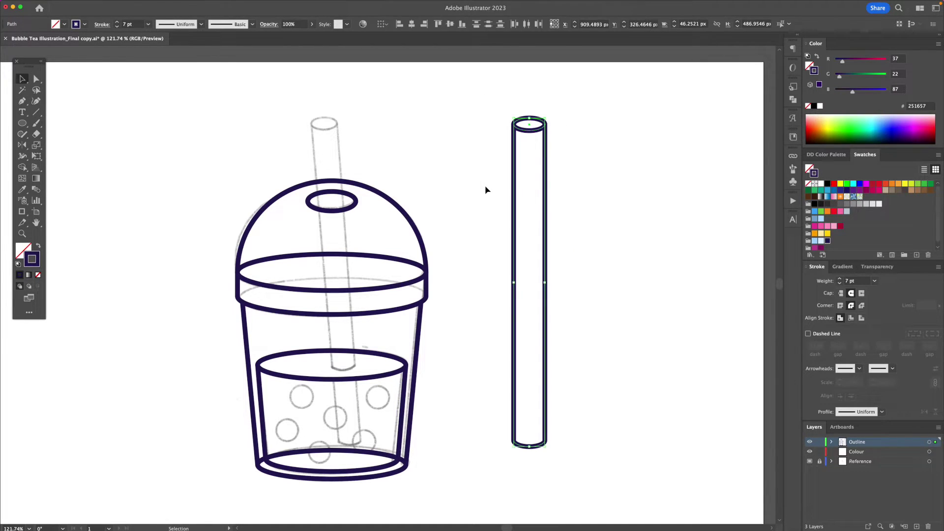
pyautogui.rightClick(544, 176)
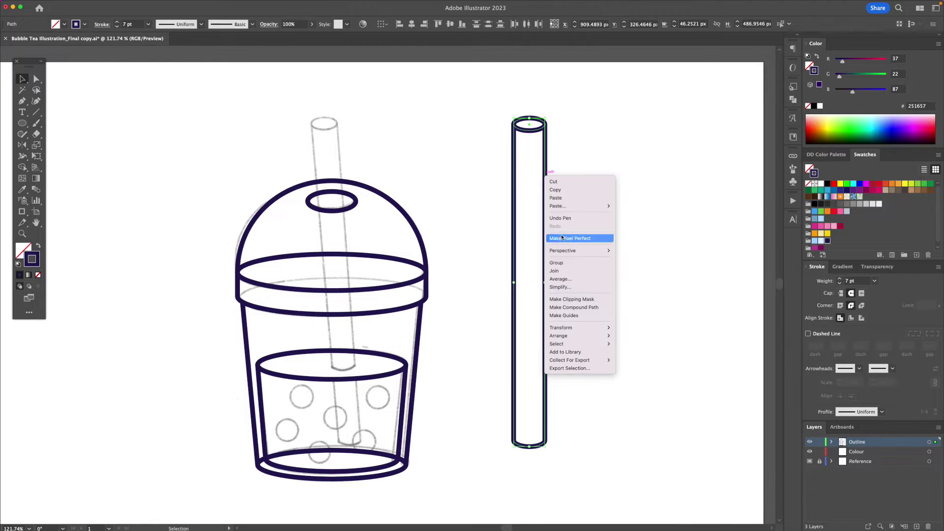
pyautogui.click(559, 262)
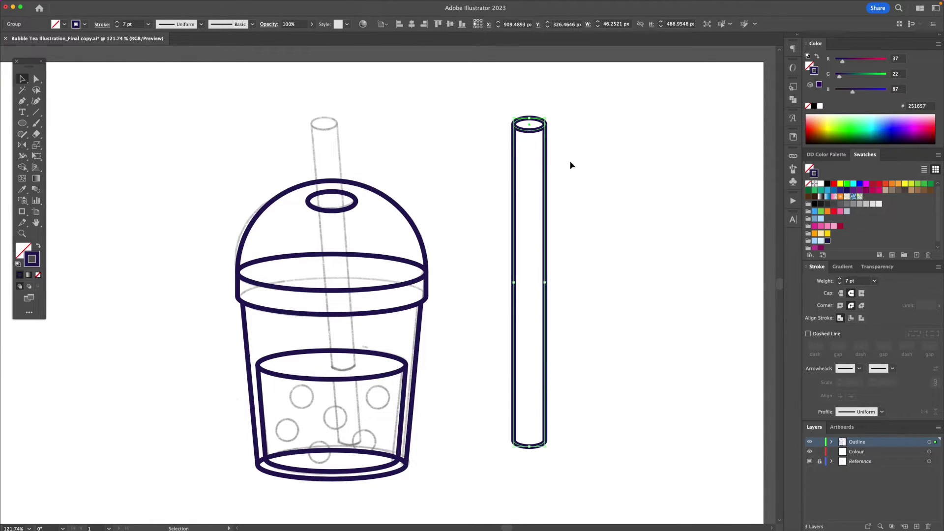
# Step: Move the straw group onto the cup, narrow it to about 38 px and centre it on the straw hole
pyautogui.moveTo(543, 234); pyautogui.dragTo(362, 231)
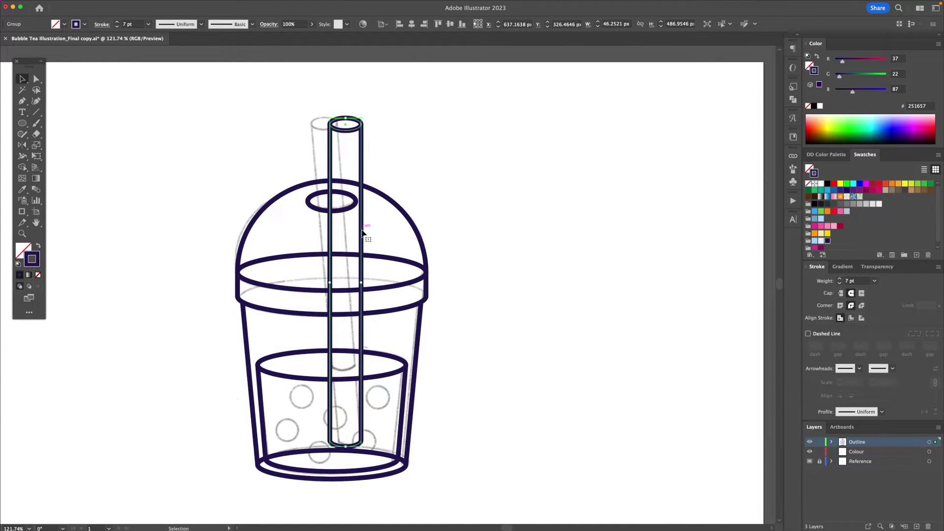
pyautogui.moveTo(362, 282); pyautogui.dragTo(357, 284)
pyautogui.moveTo(386, 176); pyautogui.dragTo(443, 166)
pyautogui.click(479, 158)
# Step: Ungroup the straw's body and upper ellipse
pyautogui.press('z')
pyautogui.moveTo(435, 385); pyautogui.dragTo(514, 376)
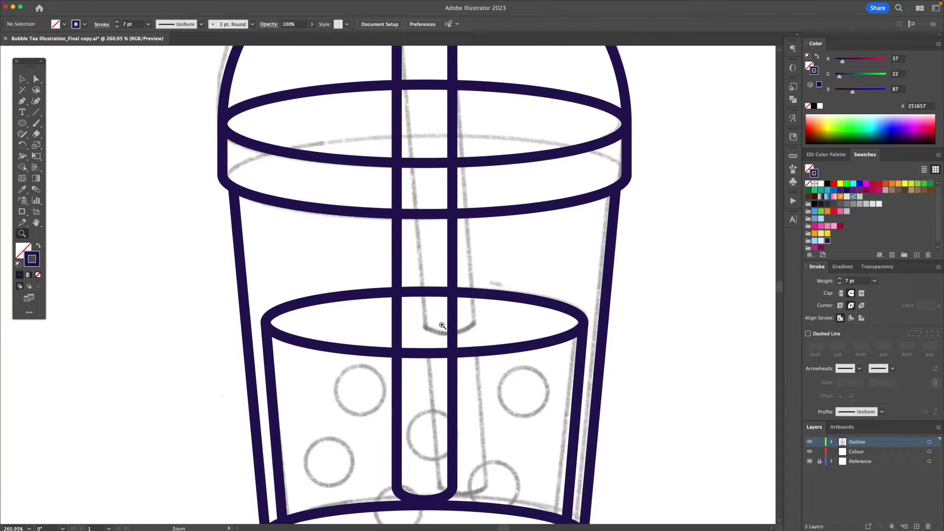
pyautogui.moveTo(499, 317); pyautogui.dragTo(464, 327)
pyautogui.press('v')
pyautogui.click(451, 334)
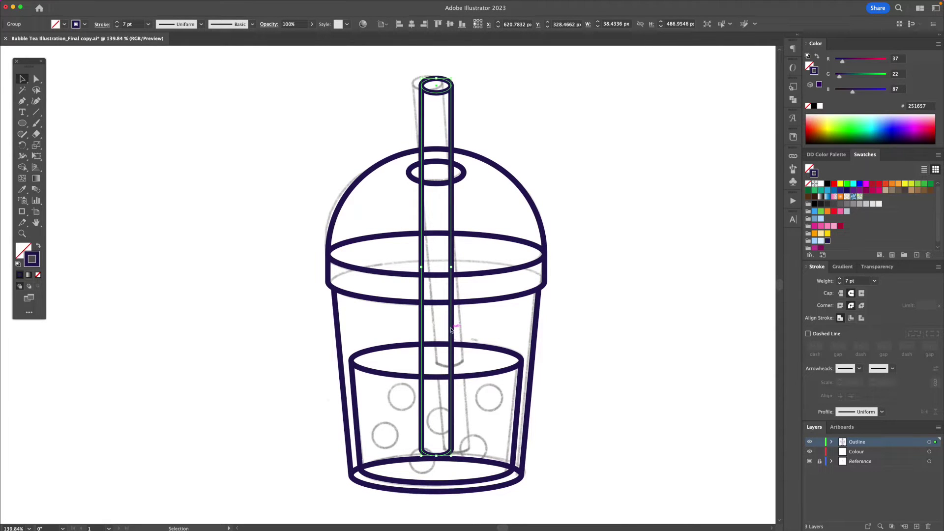
pyautogui.rightClick(450, 328)
pyautogui.click(469, 424)
pyautogui.press('a')
pyautogui.moveTo(452, 328); pyautogui.dragTo(474, 329)
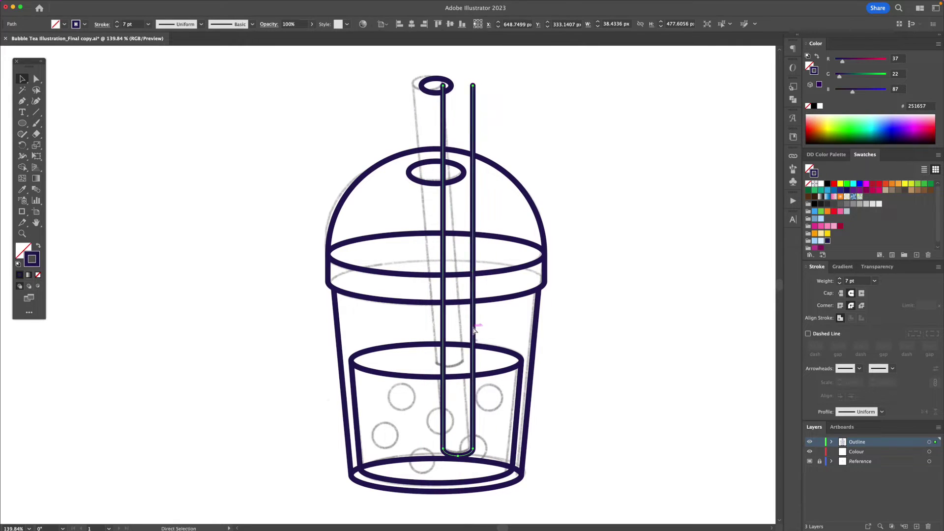
pyautogui.hotkey('ctrl', 'z')
# Step: Copy the straw body and paste the duplicate in place directly in front of it
pyautogui.press('v')
pyautogui.press('super+c')
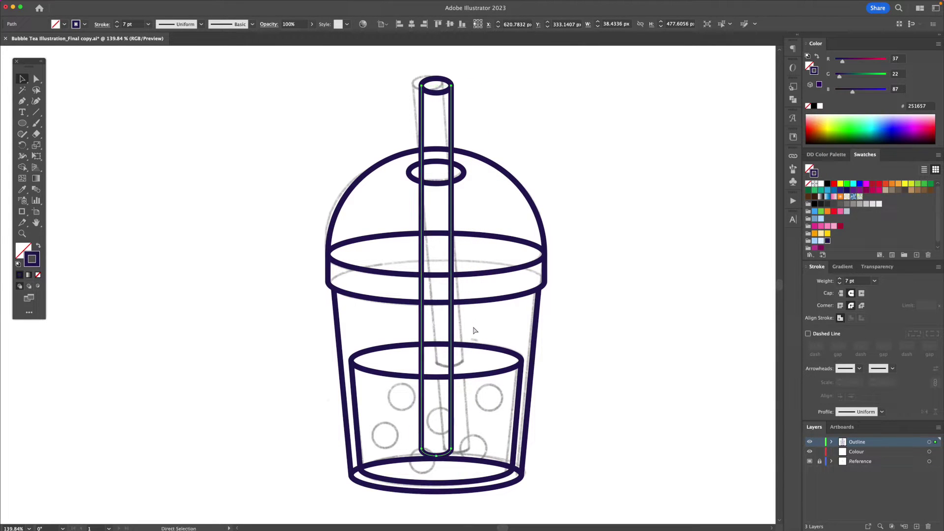
pyautogui.press('super+f')
pyautogui.click(471, 316)
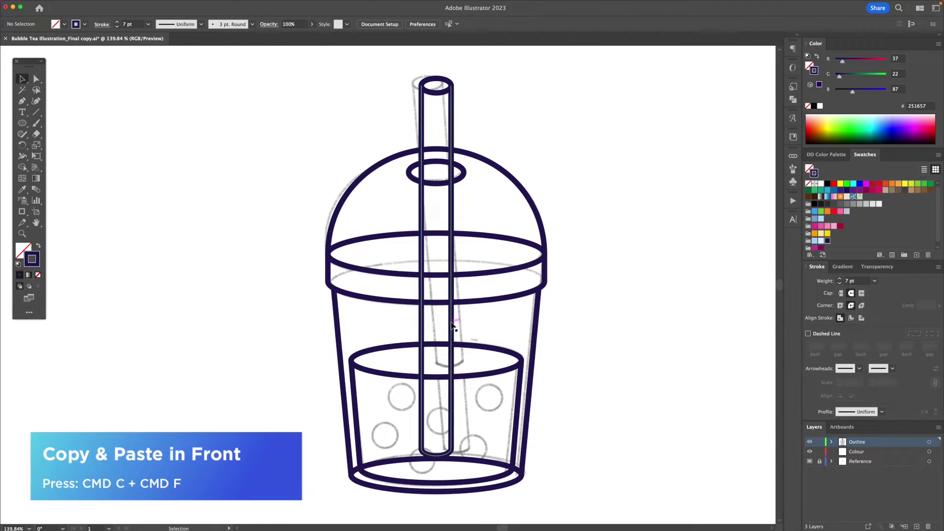
pyautogui.moveTo(453, 324); pyautogui.dragTo(550, 327)
pyautogui.hotkey('ctrl', 'z')
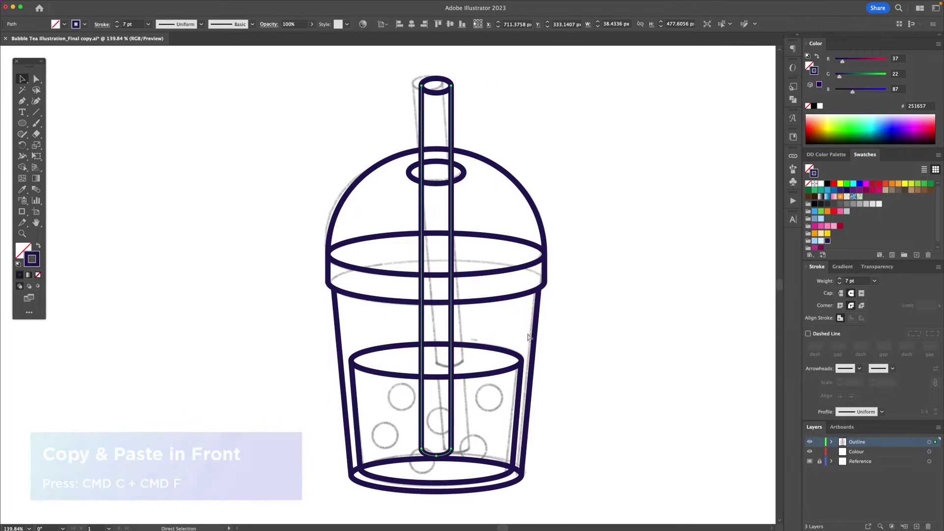
pyautogui.click(481, 411)
# Step: Raise the bottom arc's anchor points on one straw body so that it ends within the liquid-line ellipse
pyautogui.press('z')
pyautogui.moveTo(437, 470); pyautogui.dragTo(515, 415)
pyautogui.press('a')
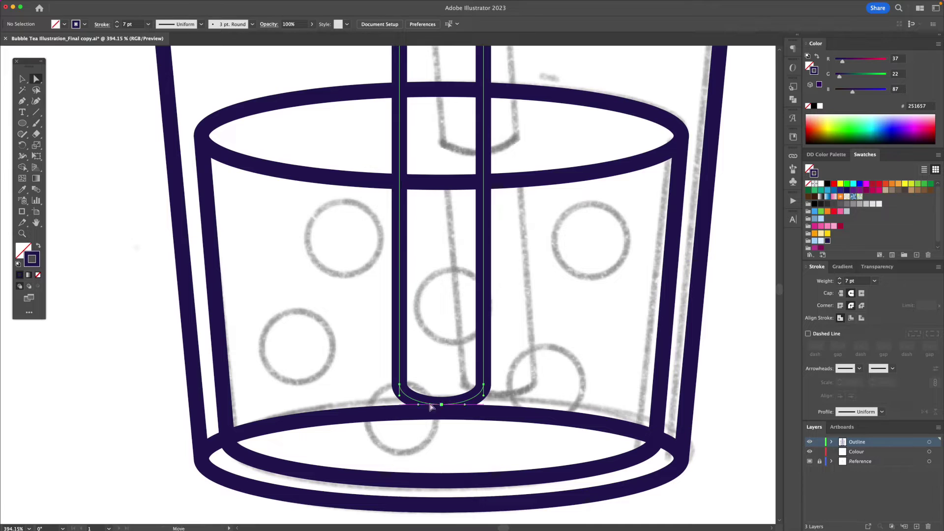
pyautogui.click(400, 389)
pyautogui.keyDown('shift'); pyautogui.click(484, 384); pyautogui.keyUp('shift')
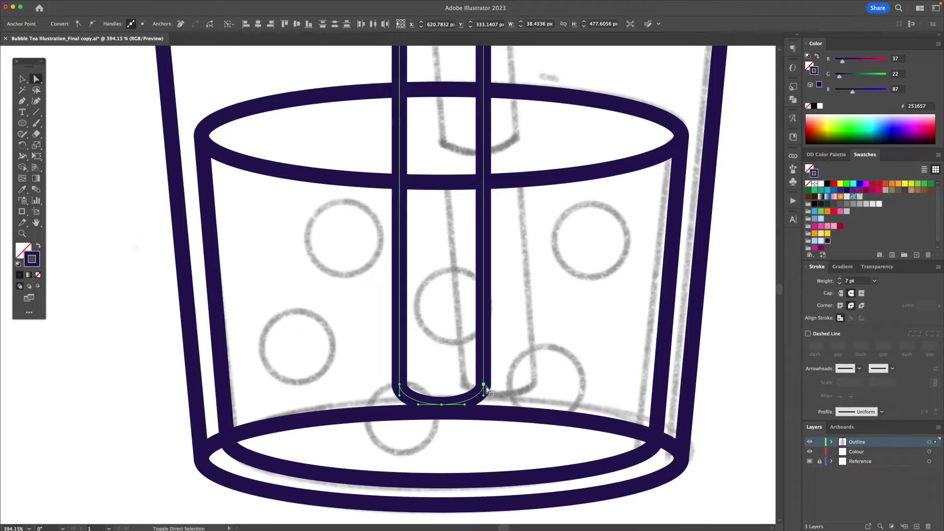
pyautogui.moveTo(484, 388); pyautogui.dragTo(493, 134)
pyautogui.press('v')
pyautogui.click(530, 278)
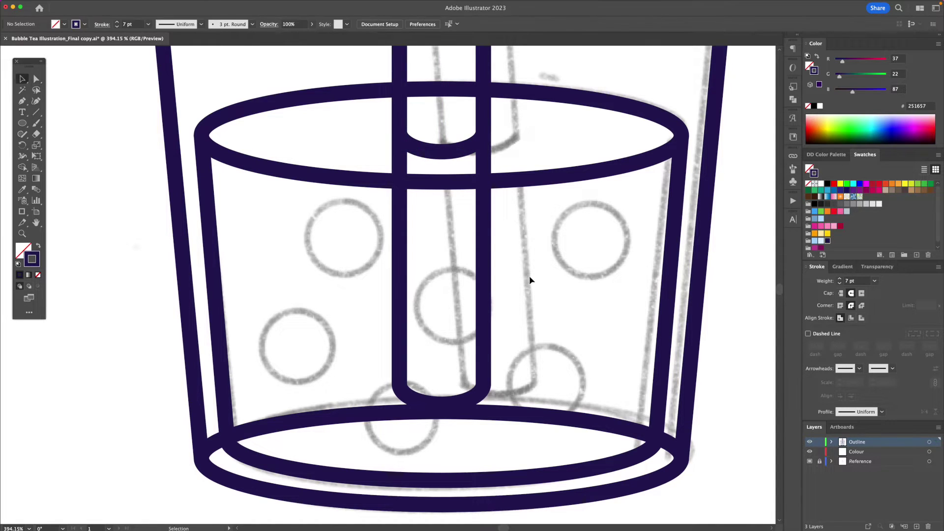
# Step: Extend the longer straw body downward past the cup base's back edge, to about 490 px tall
pyautogui.click(484, 386)
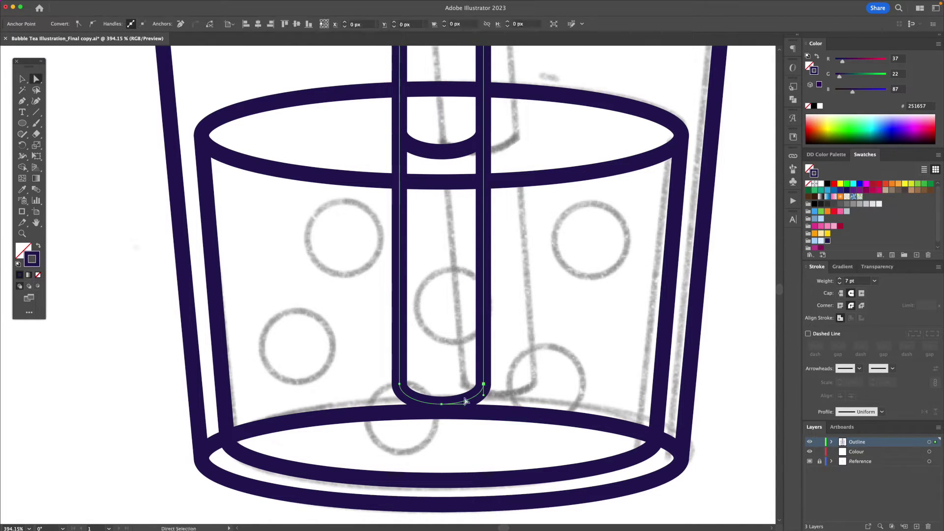
pyautogui.press('Down')
pyautogui.press('Down')
pyautogui.press('Down')
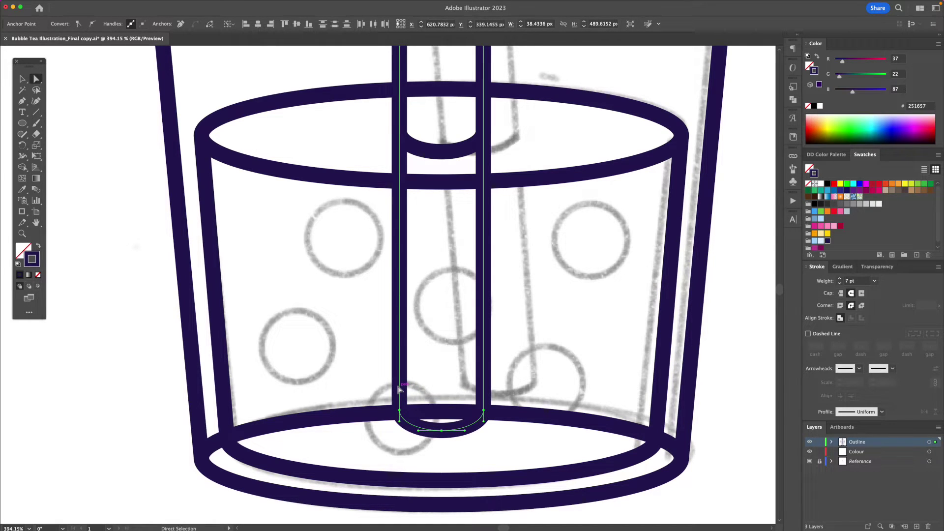
pyautogui.click(559, 369)
# Step: Select both straw bodies and the top ellipse, rotate them to the sketched straw's tilt, and nudge them slightly left
pyautogui.press('z')
pyautogui.moveTo(559, 369); pyautogui.dragTo(456, 378)
pyautogui.press('v')
pyautogui.click(423, 415)
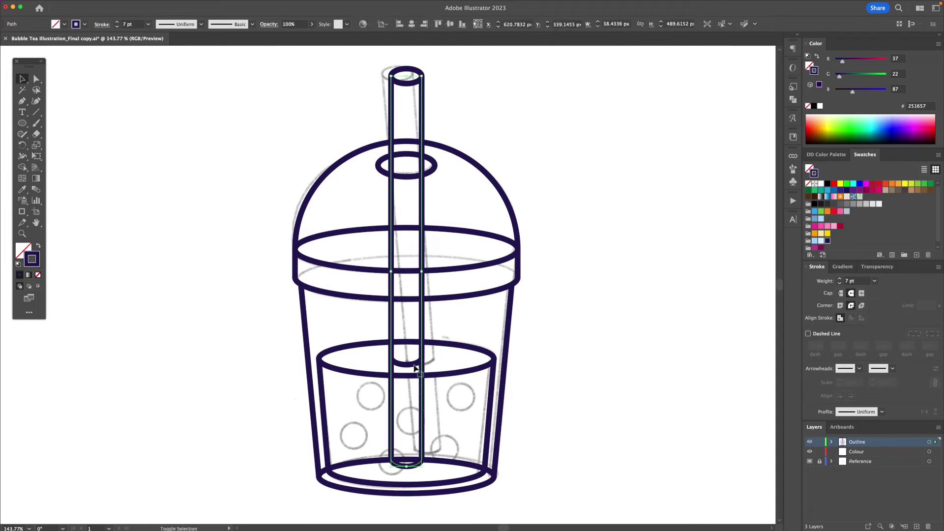
pyautogui.keyDown('shift'); pyautogui.click(414, 366); pyautogui.keyUp('shift')
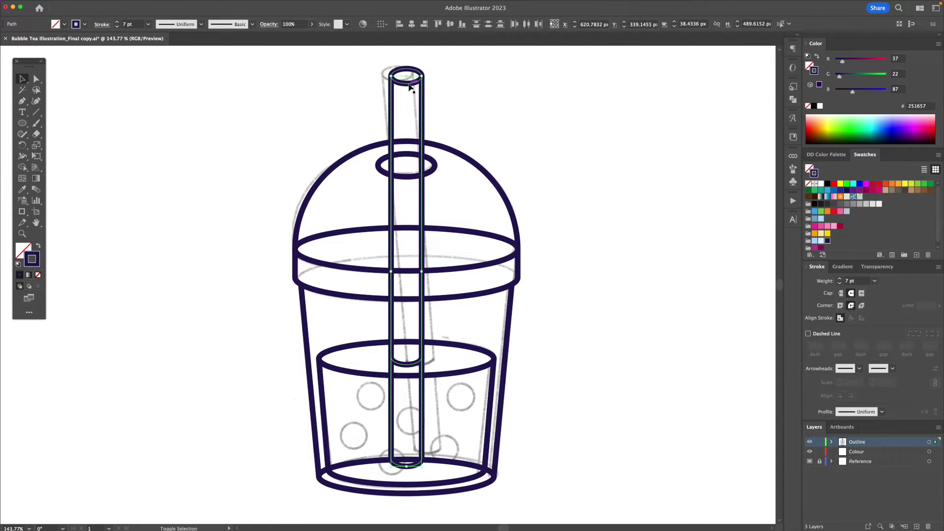
pyautogui.press('r')
pyautogui.moveTo(426, 88); pyautogui.dragTo(421, 62)
pyautogui.press('v')
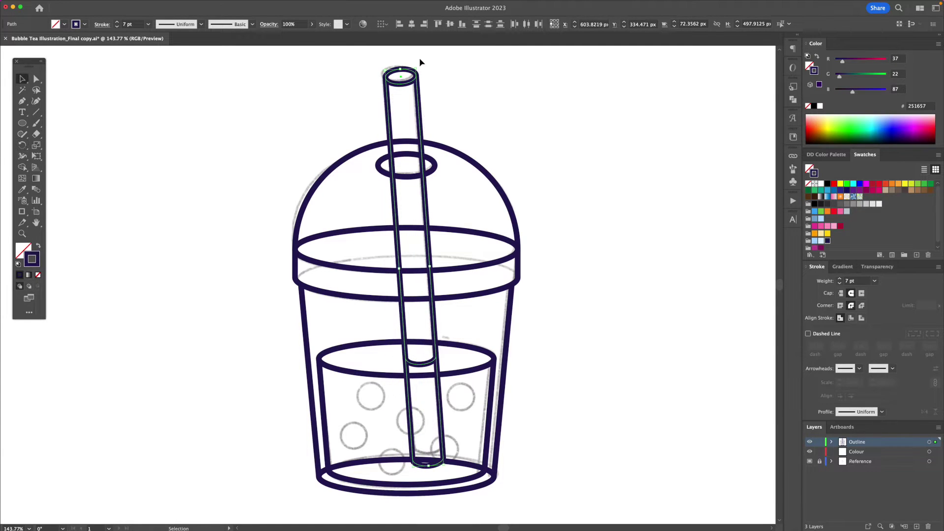
pyautogui.press('Left')
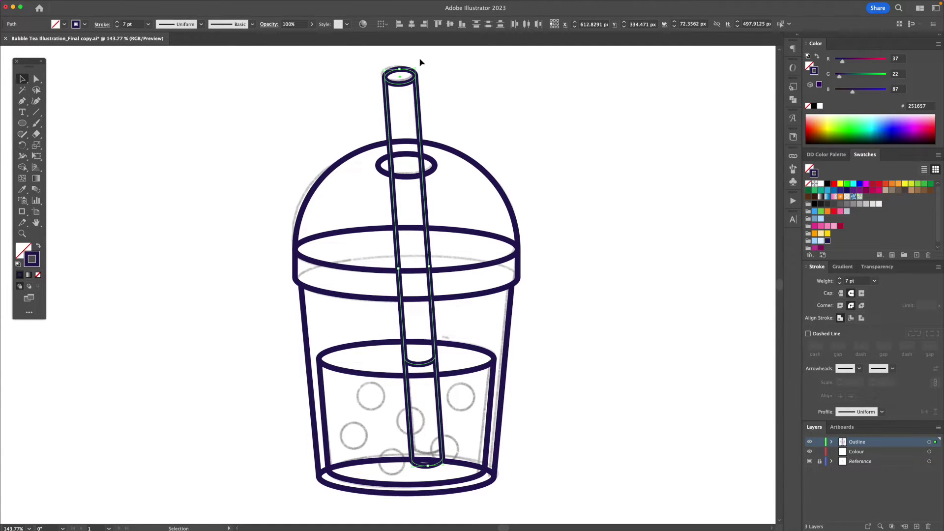
# Step: With Shape Builder, delete the straw sides between its upper arc and the liquid ellipse's front edge, and the ellipse's back line inside the straw
pyautogui.click(462, 386)
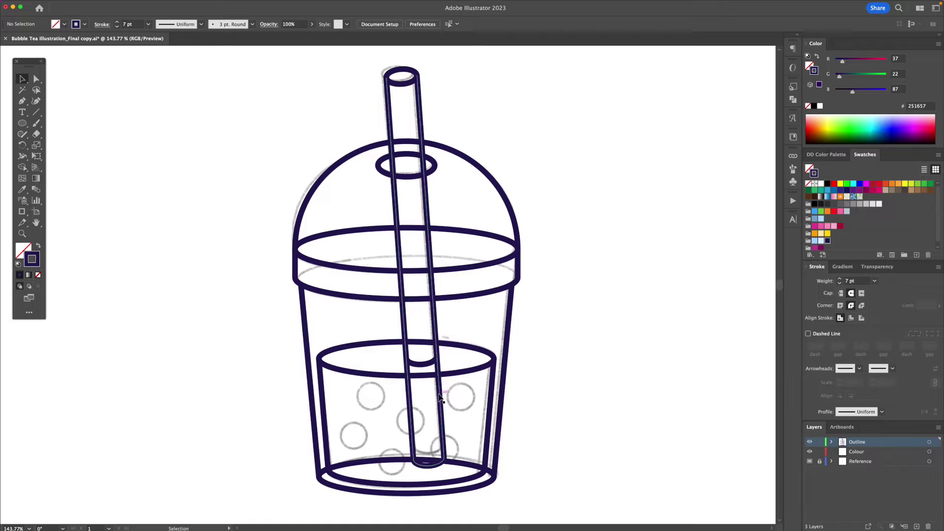
pyautogui.scroll(4, 433, 390)
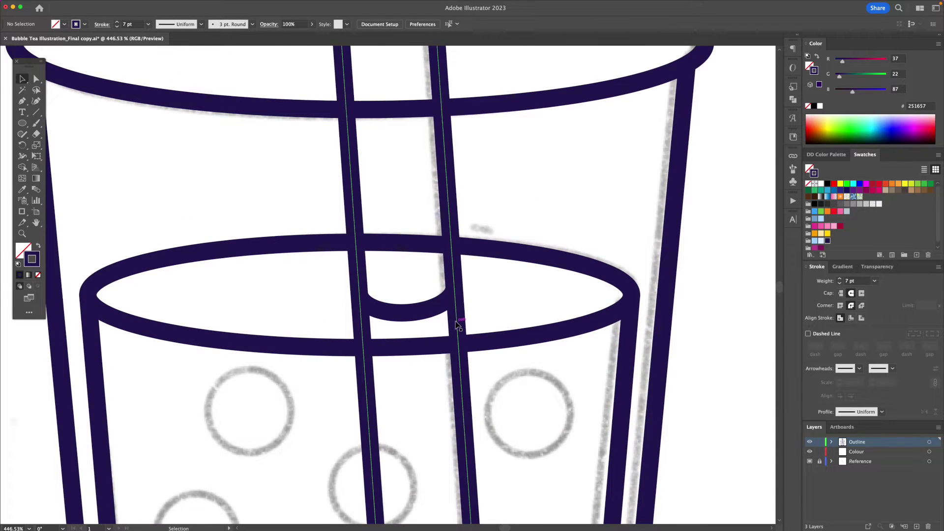
pyautogui.click(432, 311)
pyautogui.keyDown('shift'); pyautogui.click(499, 344); pyautogui.keyUp('shift')
pyautogui.keyDown('shift'); pyautogui.click(499, 344); pyautogui.keyUp('shift')
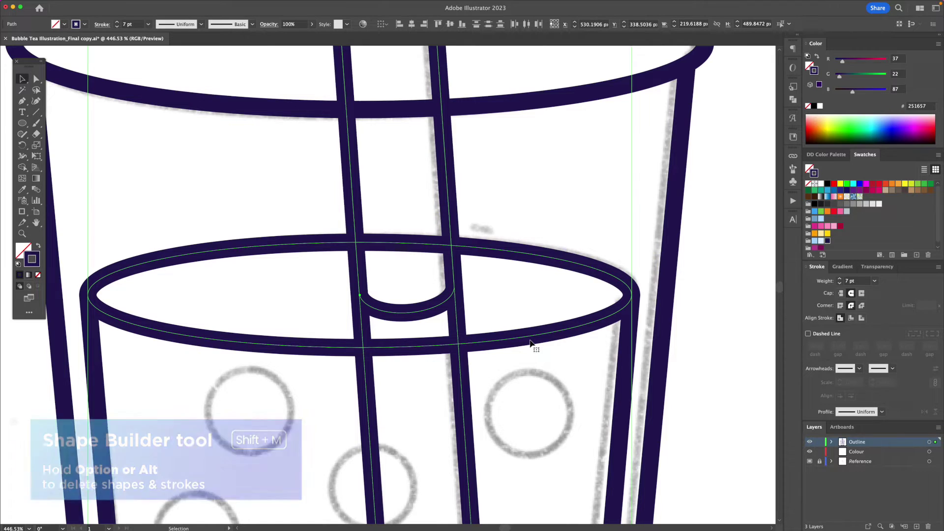
pyautogui.click(22, 168)
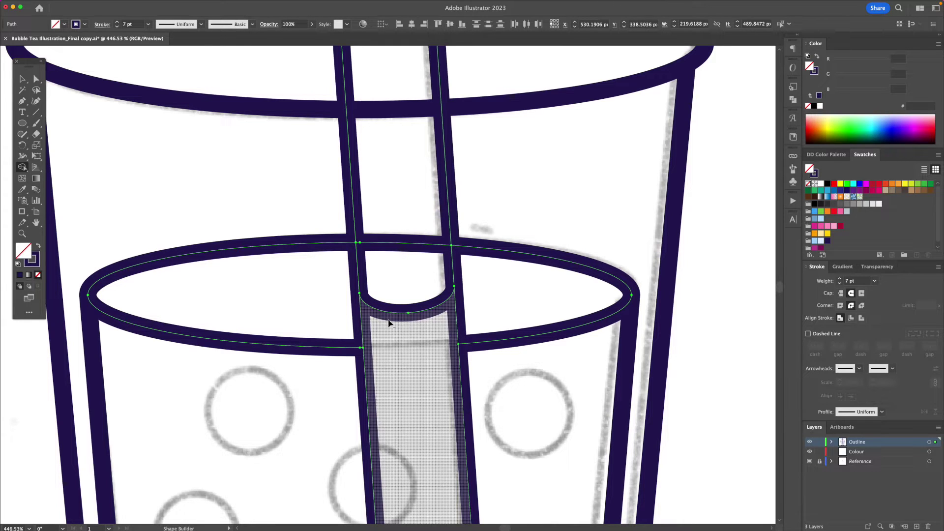
pyautogui.keyDown('alt'); pyautogui.click(361, 329); pyautogui.keyUp('alt')
pyautogui.keyDown('alt'); pyautogui.click(457, 326); pyautogui.keyUp('alt')
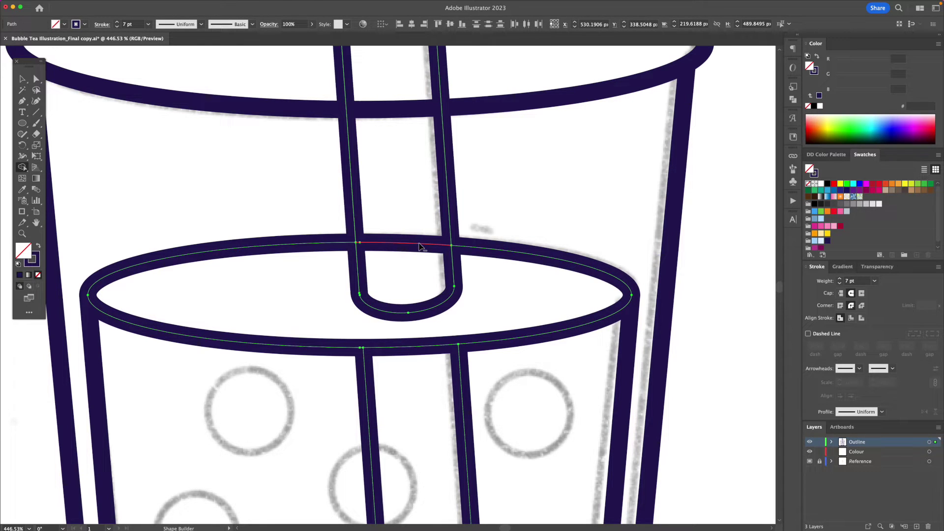
pyautogui.keyDown('alt'); pyautogui.click(420, 246); pyautogui.keyUp('alt')
# Step: Select the straw, dome and lid-hole ellipse, and delete the dome and hole back lines crossing the straw with Shape Builder
pyautogui.moveTo(489, 200); pyautogui.dragTo(510, 361)
pyautogui.moveTo(479, 224); pyautogui.dragTo(484, 286)
pyautogui.press('v')
pyautogui.moveTo(514, 158); pyautogui.dragTo(394, 244)
pyautogui.hotkey('shift', 'm')
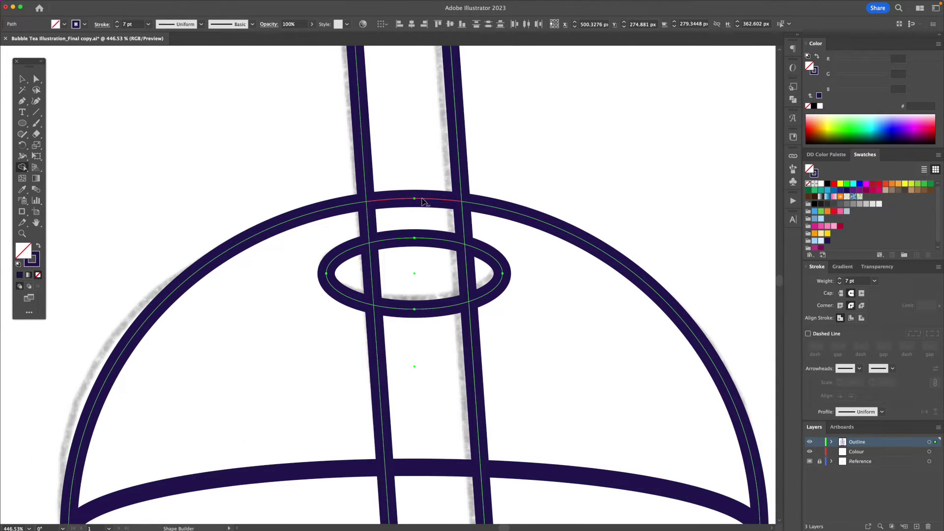
pyautogui.keyDown('alt'); pyautogui.click(422, 201); pyautogui.keyUp('alt')
pyautogui.keyDown('alt'); pyautogui.click(437, 242); pyautogui.keyUp('alt')
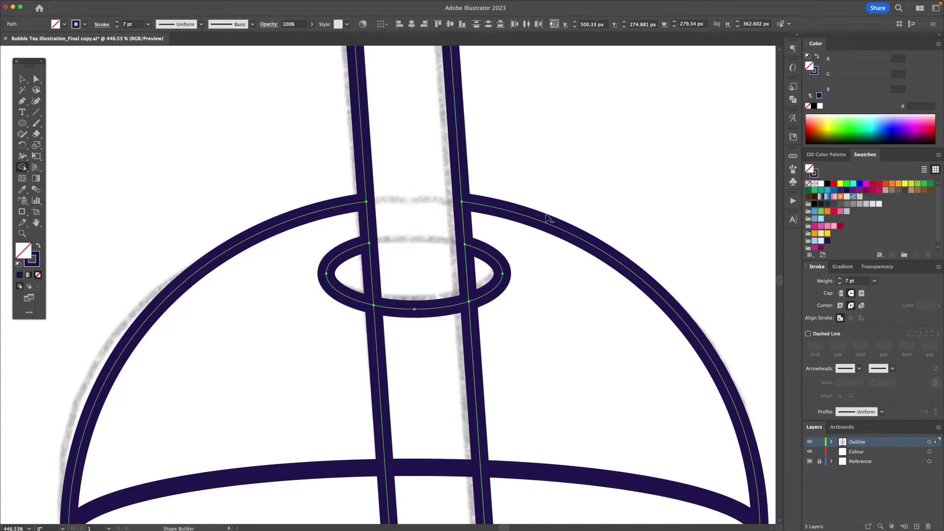
pyautogui.press('v')
pyautogui.click(586, 174)
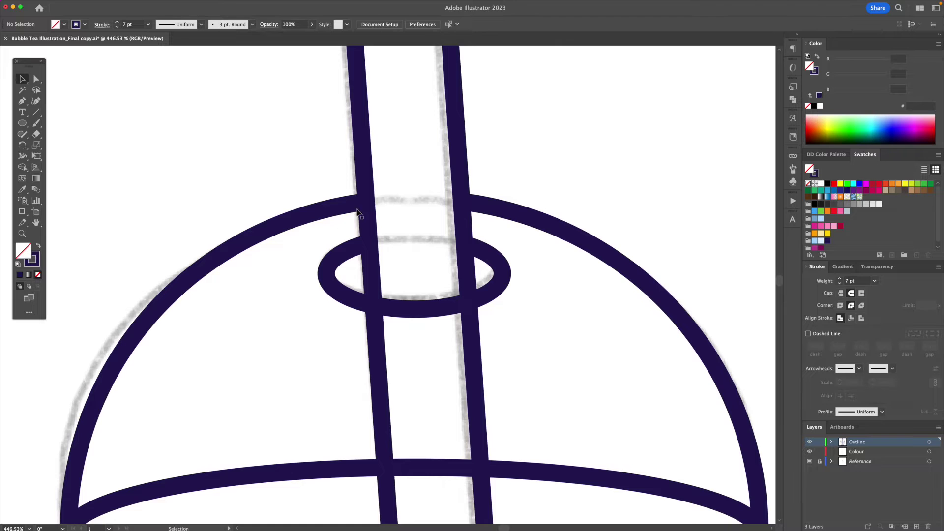
# Step: Remove the part of the cup base's back edge that crosses the straw's lower end with Shape Builder
pyautogui.scroll(-5, 533, 197)
pyautogui.scroll(6, 535, 451)
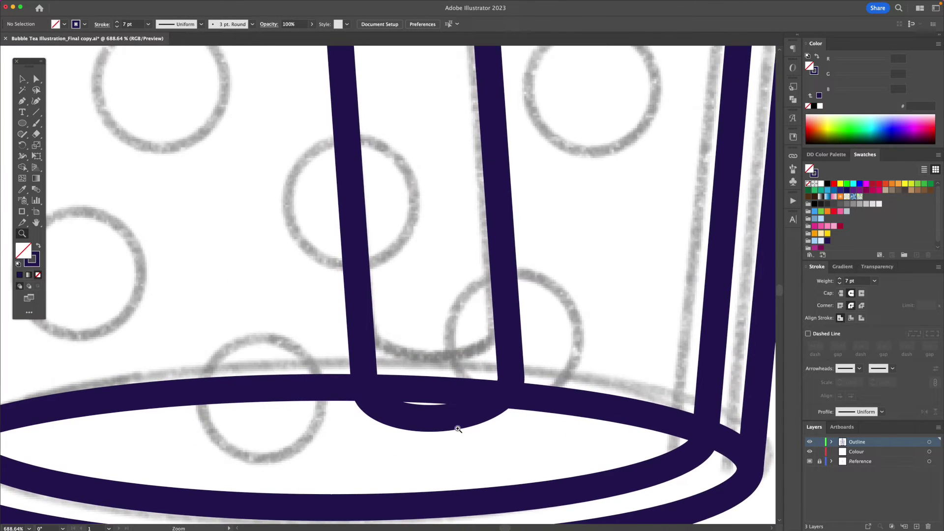
pyautogui.click(445, 420)
pyautogui.keyDown('shift'); pyautogui.click(446, 392); pyautogui.keyUp('shift')
pyautogui.hotkey('shift', 'm')
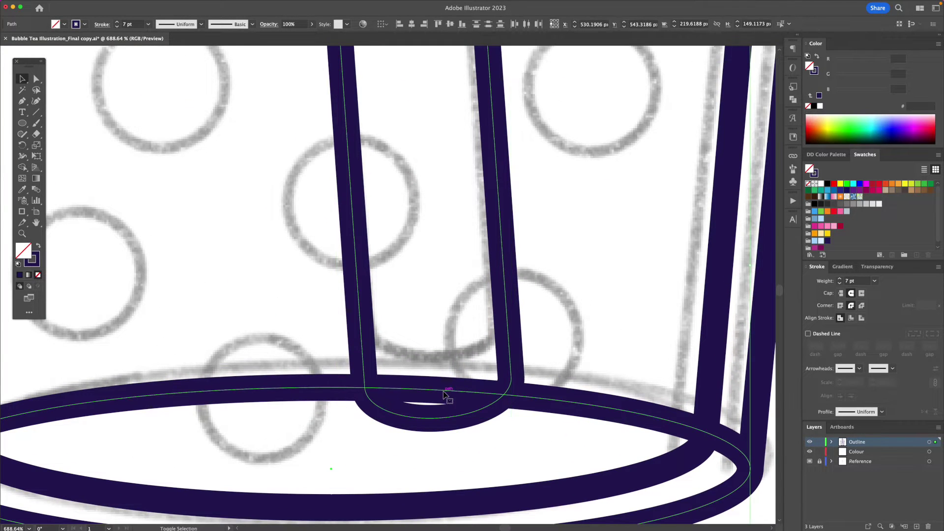
pyautogui.keyDown('alt'); pyautogui.click(444, 394); pyautogui.keyUp('alt')
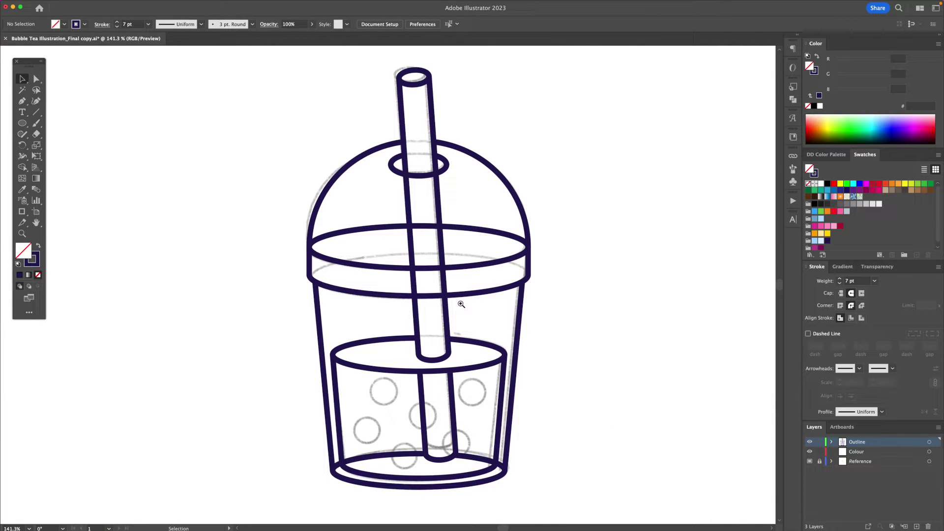
# Step: Add anchor points on the upper lid ellipse's back edge left of the straw and delete the middle one to open a gap
pyautogui.scroll(4, 398, 251)
pyautogui.click(410, 246)
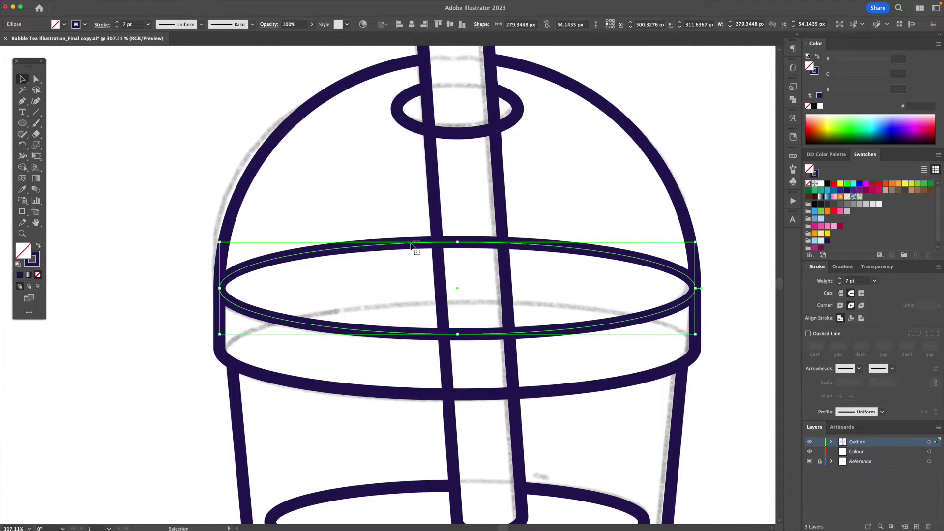
pyautogui.press('p')
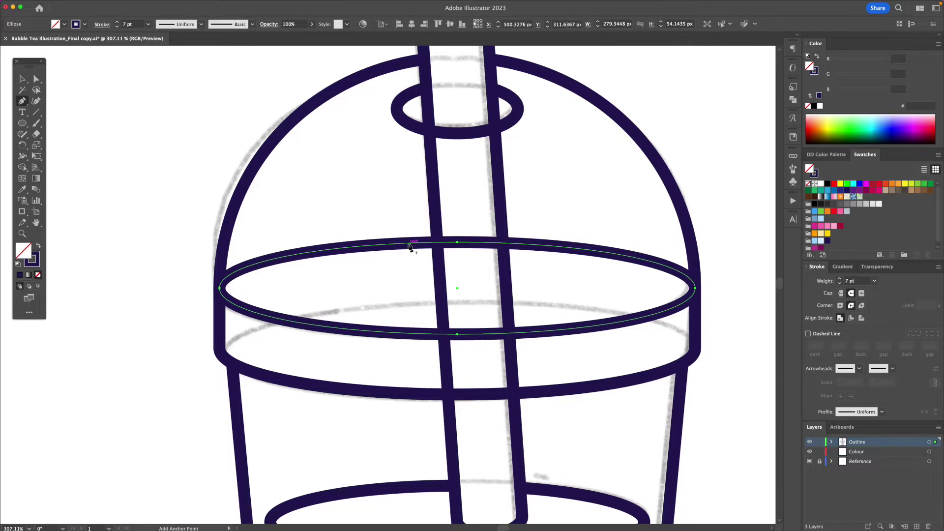
pyautogui.click(373, 244)
pyautogui.click(341, 248)
pyautogui.press('a')
pyautogui.click(371, 246)
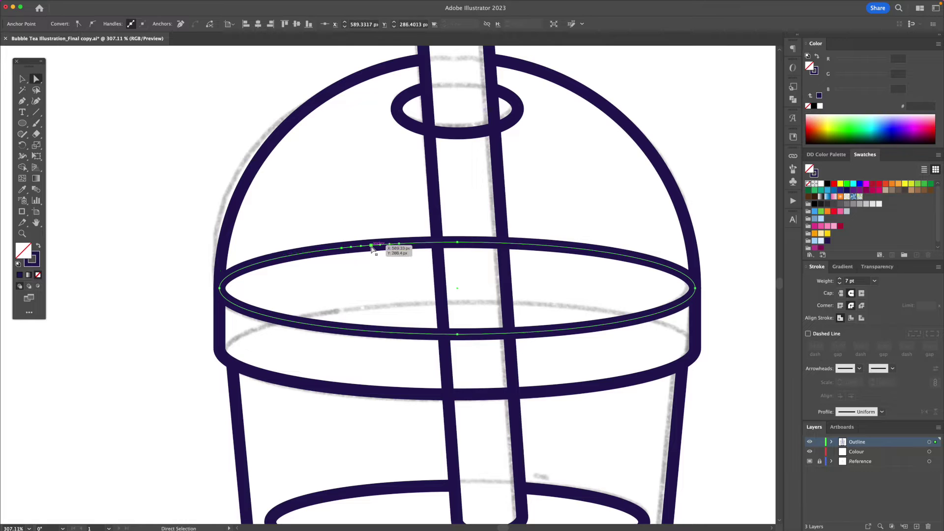
pyautogui.press('Delete')
pyautogui.press('v')
pyautogui.click(368, 219)
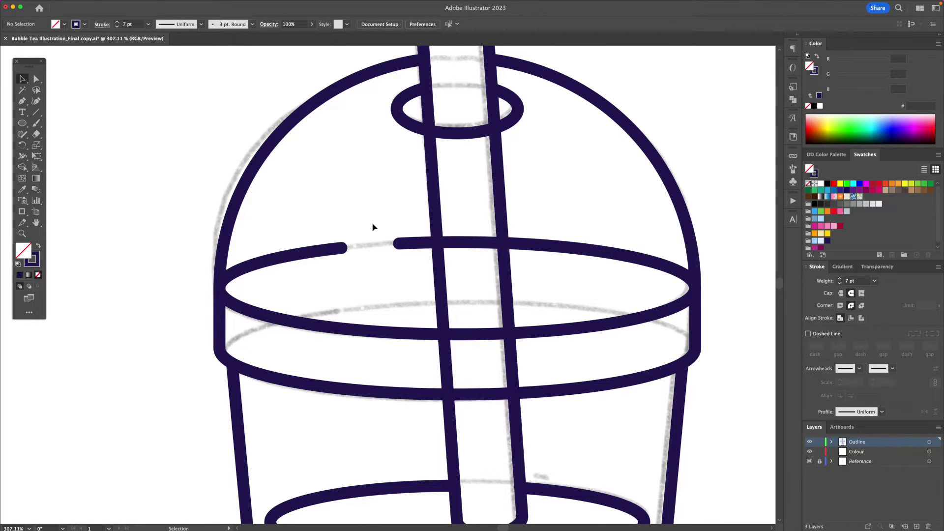
# Step: Add three anchor points to the outer base ellipse's back edge left of the straw and delete the middle one to break the line
pyautogui.scroll(-8, 427, 373)
pyautogui.scroll(-5, 427, 374)
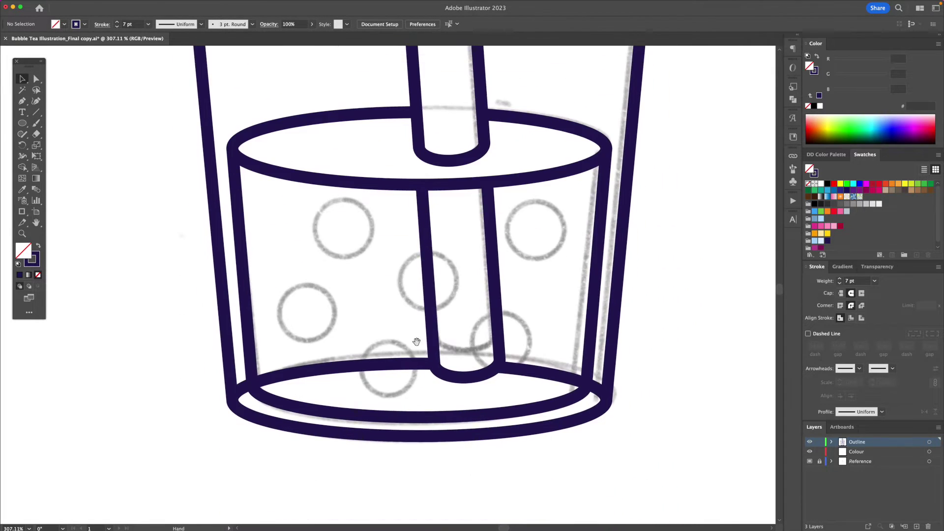
pyautogui.scroll(3, 342, 333)
pyautogui.click(368, 312)
pyautogui.press('p')
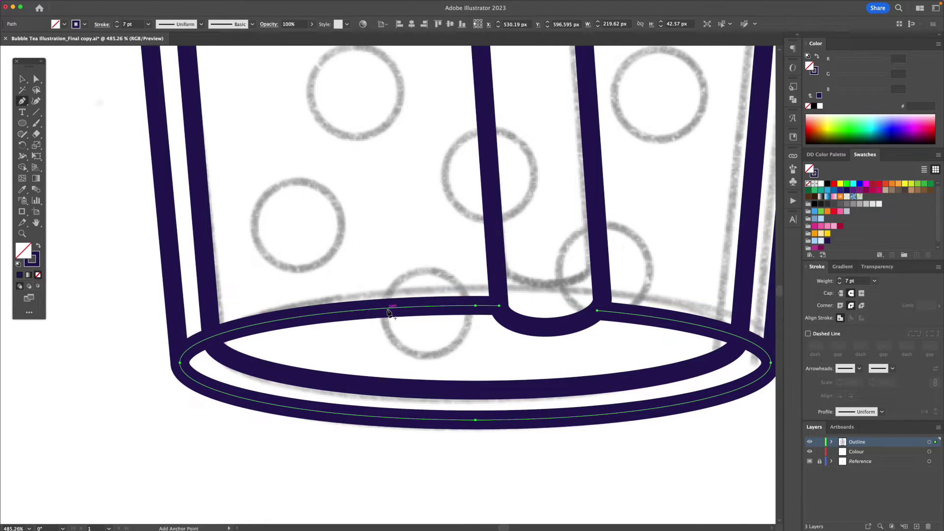
pyautogui.click(387, 309)
pyautogui.click(344, 312)
pyautogui.click(302, 317)
pyautogui.press('a')
pyautogui.press('Delete')
pyautogui.press('v')
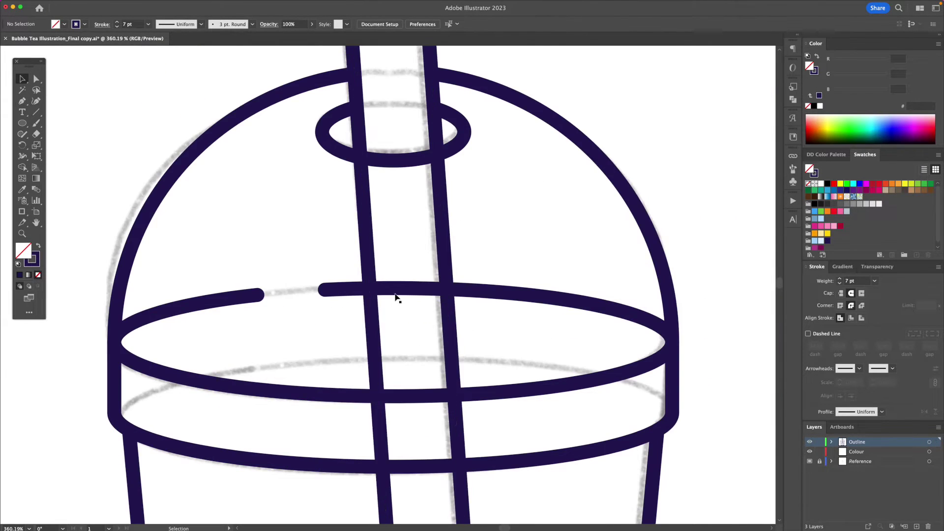
# Step: Select the lid ellipse and straw, and delete the ellipse's back-edge segment between the straw sides with Shape Builder
pyautogui.scroll(3, 397, 296)
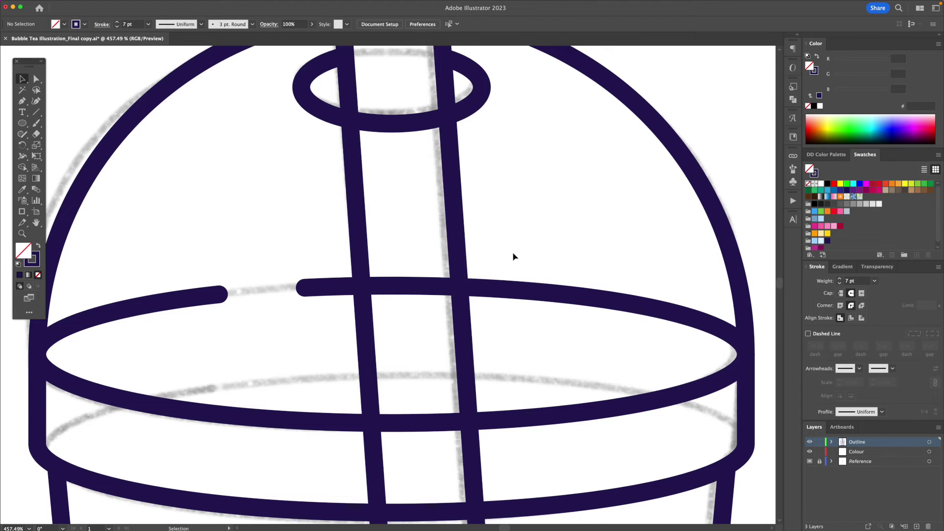
pyautogui.click(420, 316)
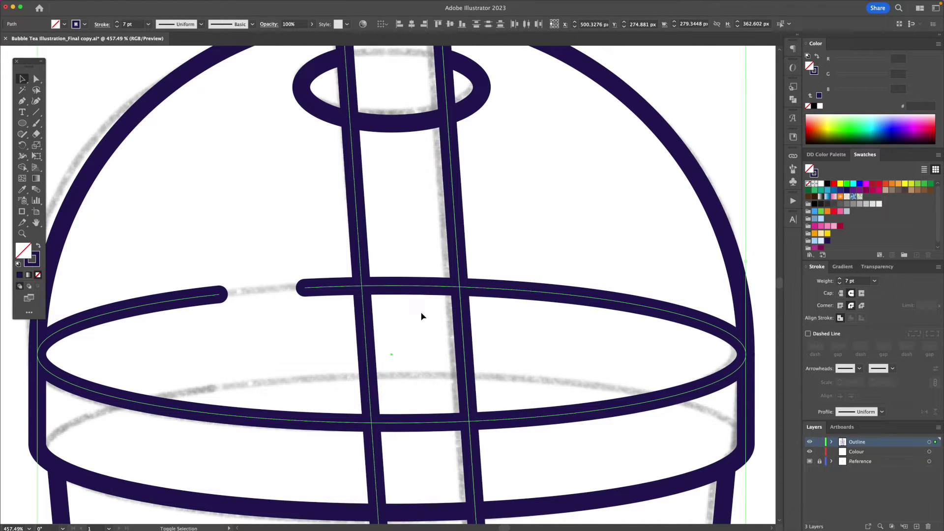
pyautogui.hotkey('shift', 'm')
pyautogui.keyDown('alt'); pyautogui.click(430, 287); pyautogui.keyUp('alt')
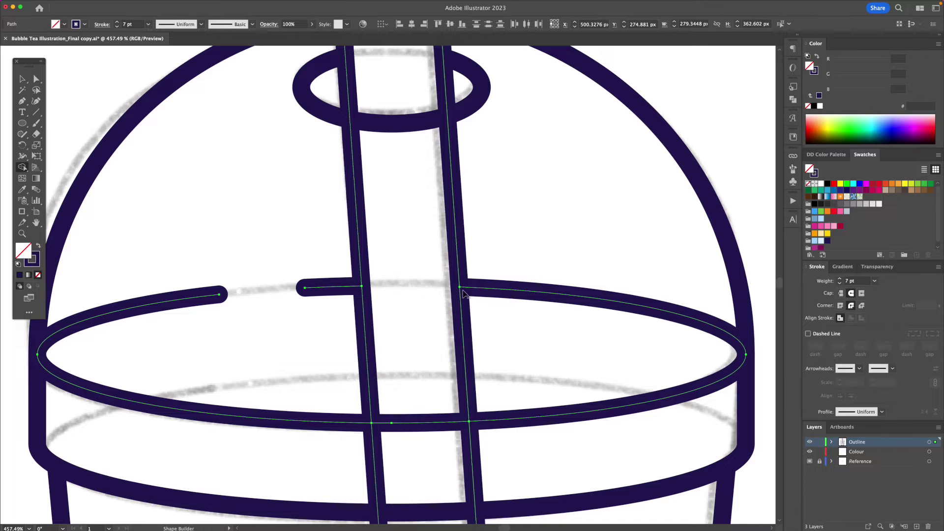
pyautogui.press('v')
pyautogui.click(695, 108)
# Step: Taper the lid ellipse's open end on the left side of the gap to a point with the Width tool
pyautogui.press('z')
pyautogui.moveTo(582, 169); pyautogui.dragTo(423, 235)
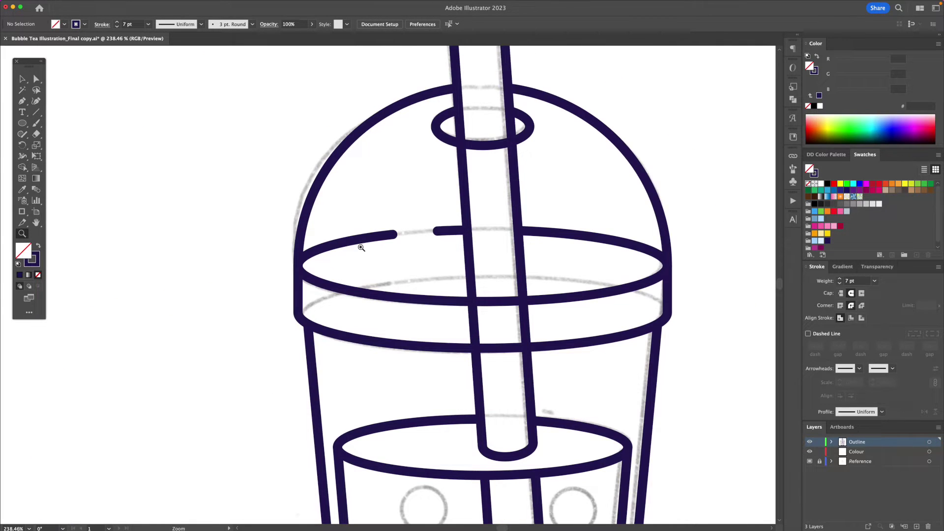
pyautogui.moveTo(354, 225); pyautogui.dragTo(411, 226)
pyautogui.press('v')
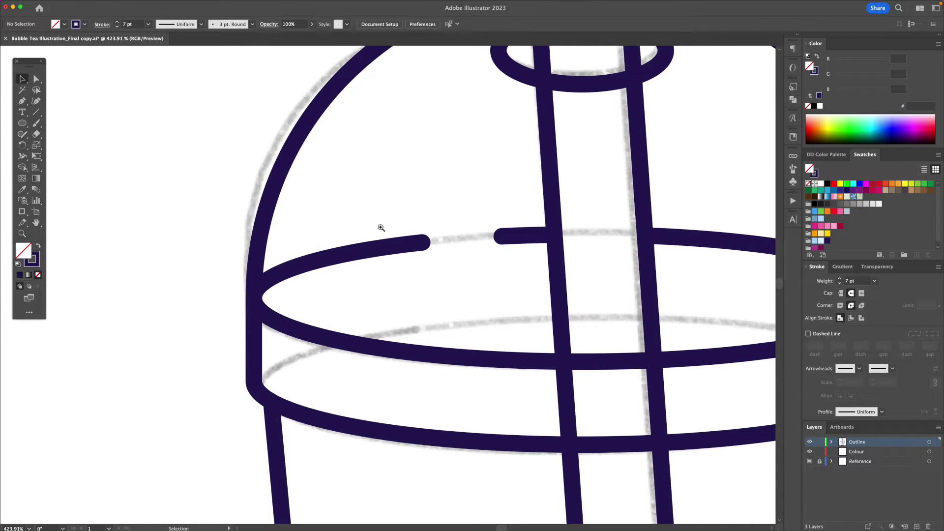
pyautogui.click(394, 246)
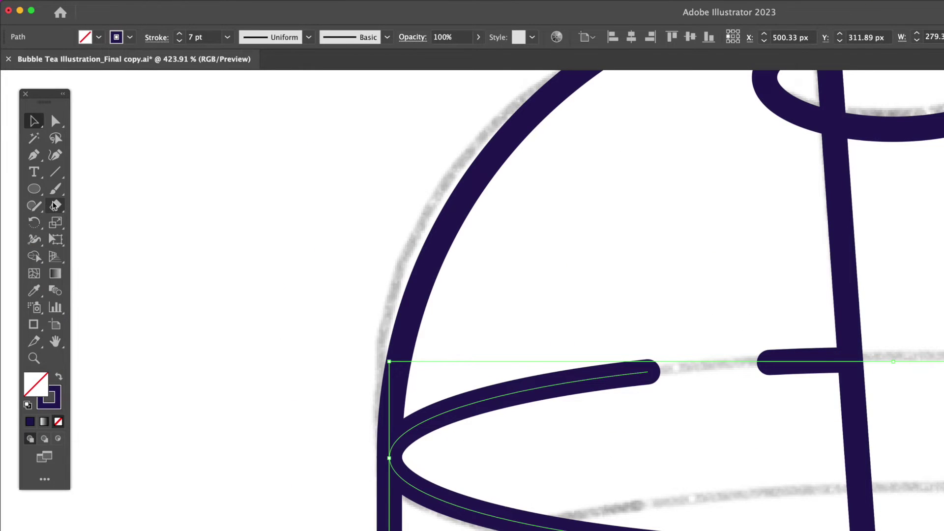
pyautogui.hotkey('shift', 'w')
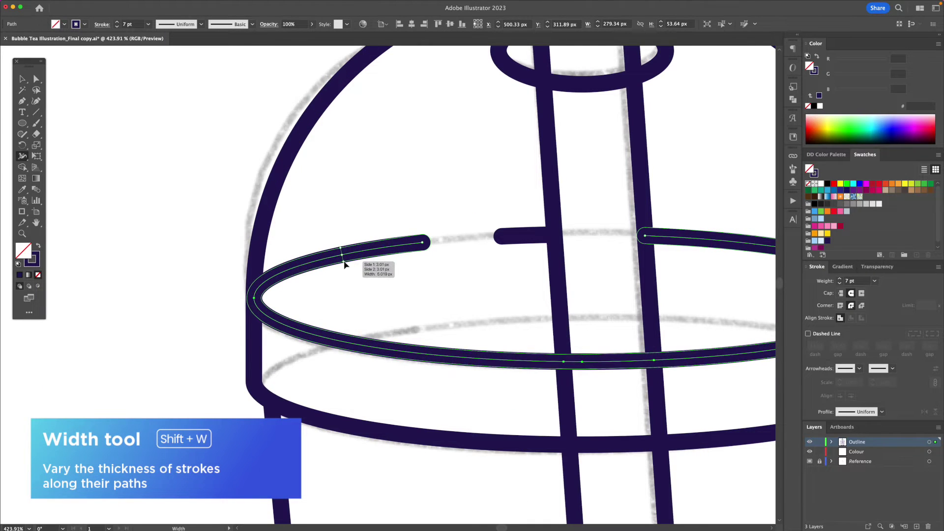
pyautogui.moveTo(344, 262); pyautogui.dragTo(344, 263)
pyautogui.moveTo(422, 251); pyautogui.dragTo(422, 243)
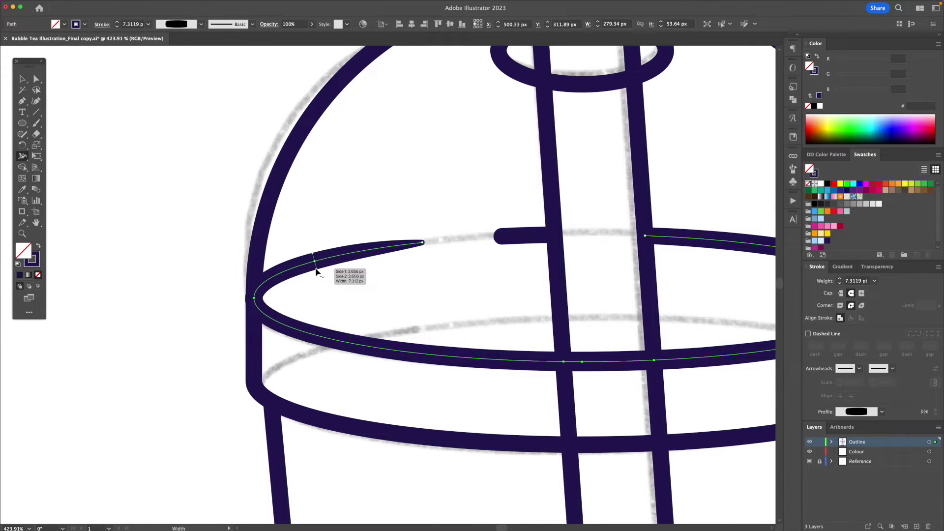
# Step: Delete the short leftover piece of the lid ellipse's back edge beside the straw
pyautogui.hscroll(5, 339, 261)
pyautogui.press('v')
pyautogui.click(363, 252)
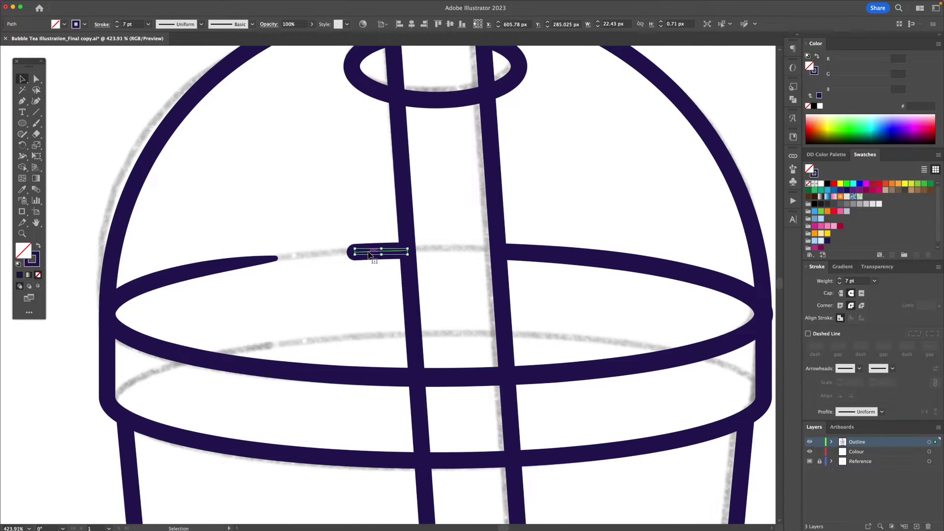
pyautogui.press('Delete')
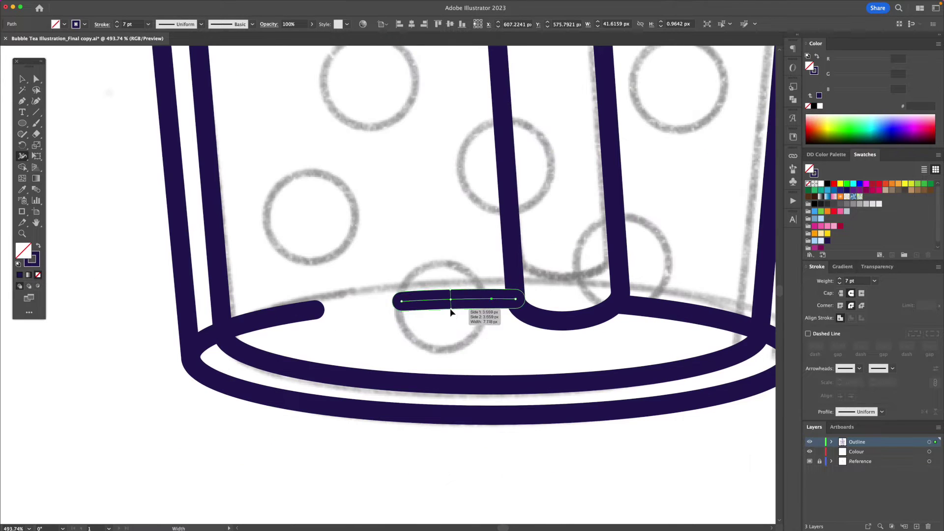
# Step: Taper both line ends at the gap in the cup base's back edge with the Width tool
pyautogui.moveTo(450, 299); pyautogui.dragTo(480, 299)
pyautogui.press('v')
pyautogui.click(370, 325)
pyautogui.moveTo(288, 320); pyautogui.dragTo(352, 324)
pyautogui.hotkey('shift', 'w')
pyautogui.moveTo(416, 310); pyautogui.dragTo(416, 305)
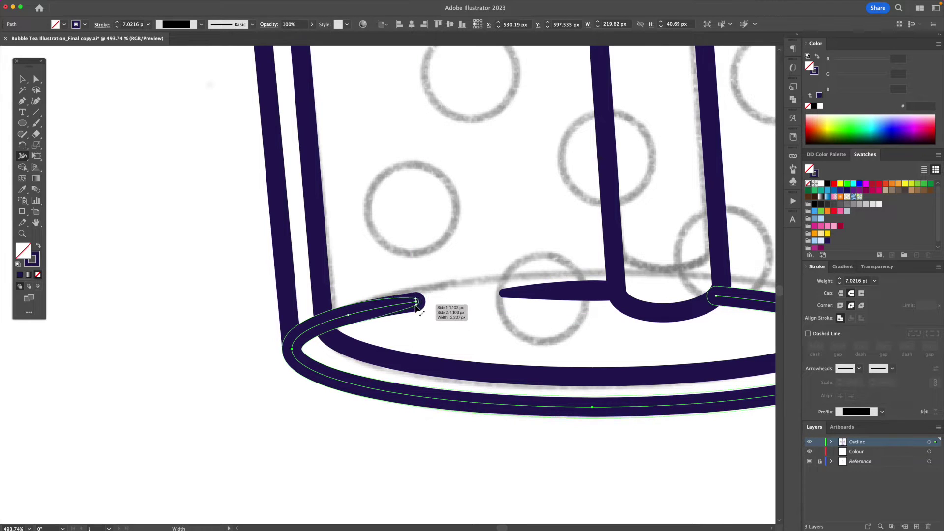
pyautogui.moveTo(347, 316); pyautogui.dragTo(351, 323)
pyautogui.press('v')
pyautogui.click(436, 328)
# Step: Select the whole cup outline and duplicate it from the Outline layer onto the Colour layer
pyautogui.press('z')
pyautogui.moveTo(605, 319); pyautogui.dragTo(481, 316)
pyautogui.moveTo(566, 304); pyautogui.dragTo(375, 403)
pyautogui.moveTo(528, 292); pyautogui.dragTo(463, 346)
pyautogui.moveTo(463, 346); pyautogui.dragTo(474, 339)
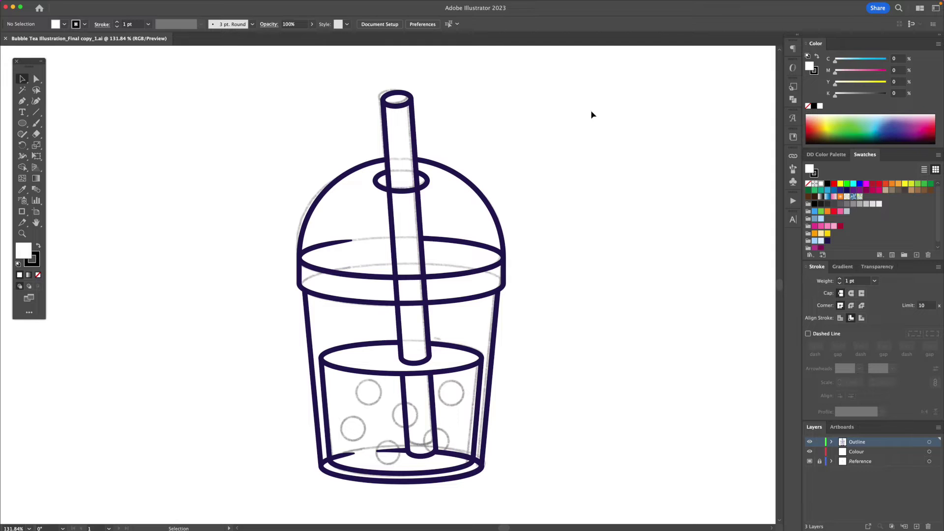
pyautogui.moveTo(339, 434); pyautogui.dragTo(258, 485)
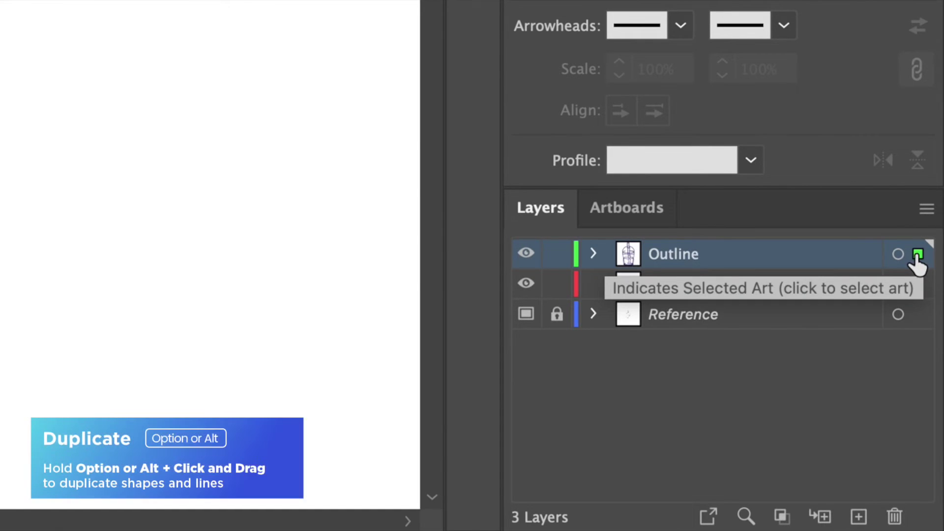
pyautogui.moveTo(916, 255); pyautogui.dragTo(917, 284)
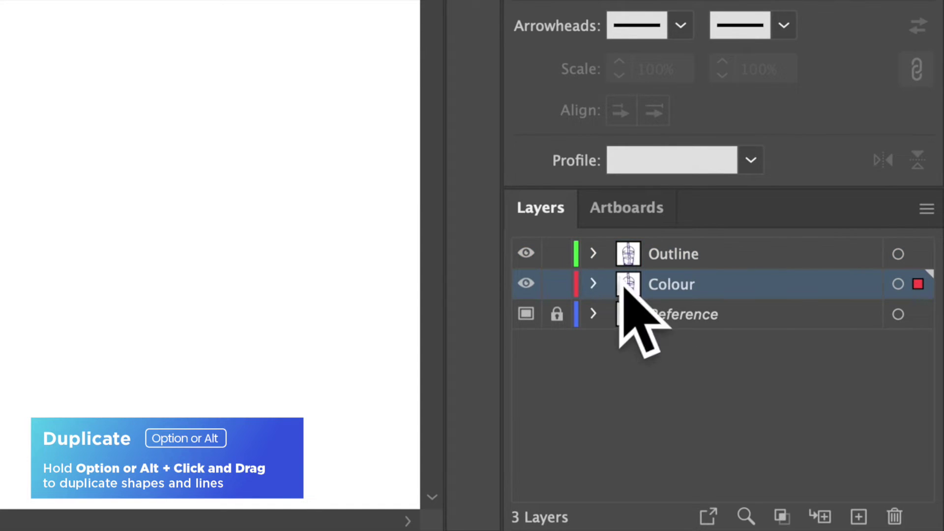
# Step: Lock and hide the Outline layer and make the Colour layer active
pyautogui.click(556, 254)
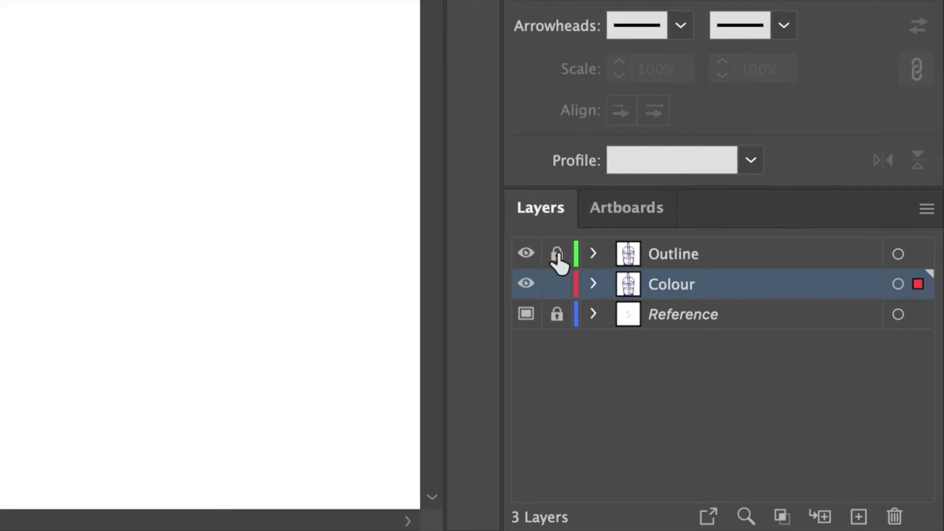
pyautogui.click(526, 254)
pyautogui.click(691, 250)
pyautogui.click(681, 288)
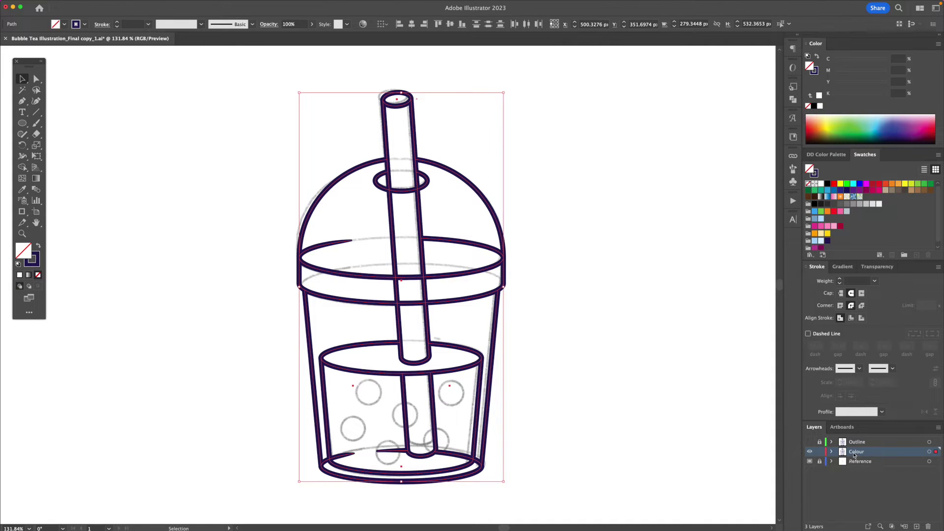
# Step: Select the whole duplicated cup outline on the Colour layer and turn it into a Live Paint group
pyautogui.click(556, 402)
pyautogui.press('super+a')
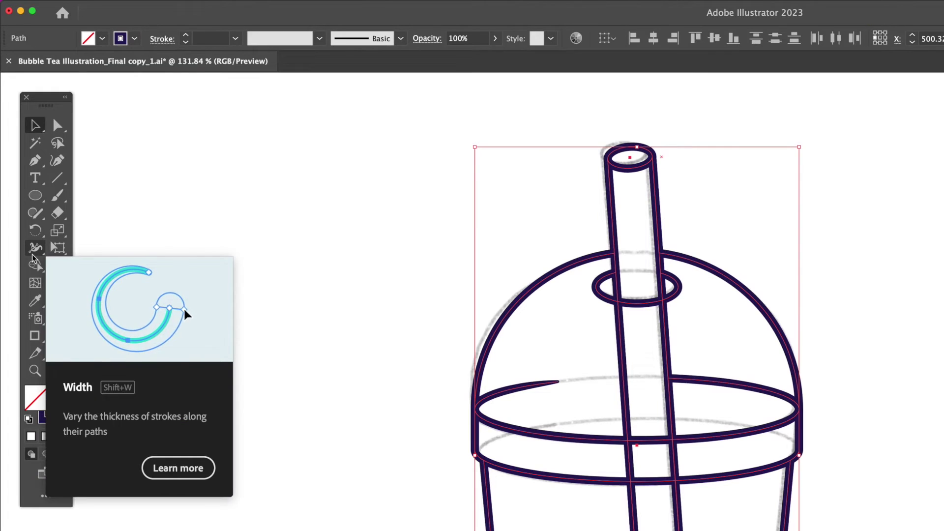
pyautogui.click(21, 168)
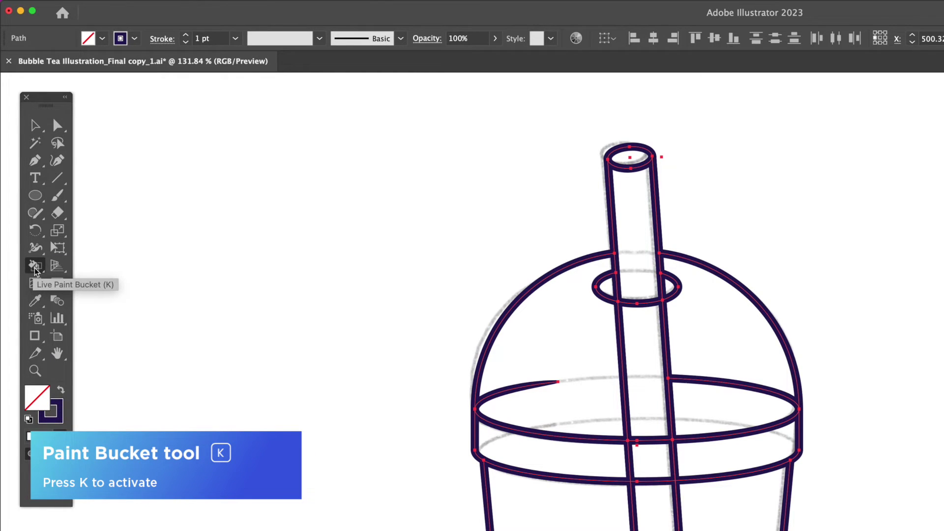
pyautogui.click(36, 267)
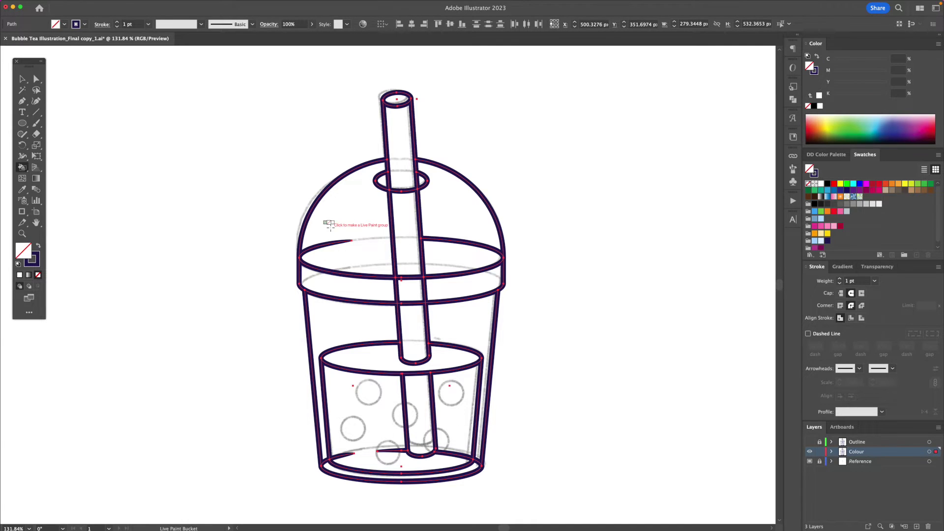
pyautogui.click(329, 224)
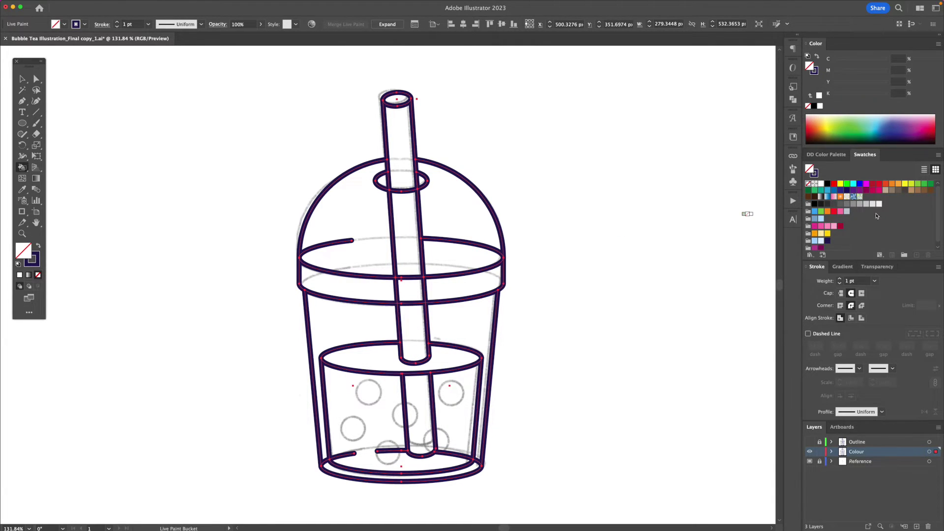
# Step: Set the paint fill to the pale blue swatch (C 10.59, M 1.74) and the stroke to none
pyautogui.scroll(-1, 860, 216)
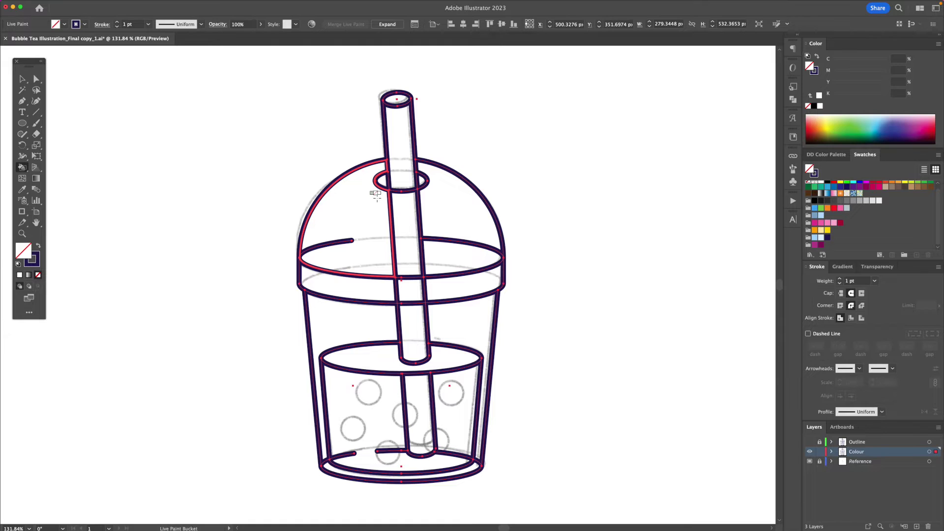
pyautogui.click(820, 238)
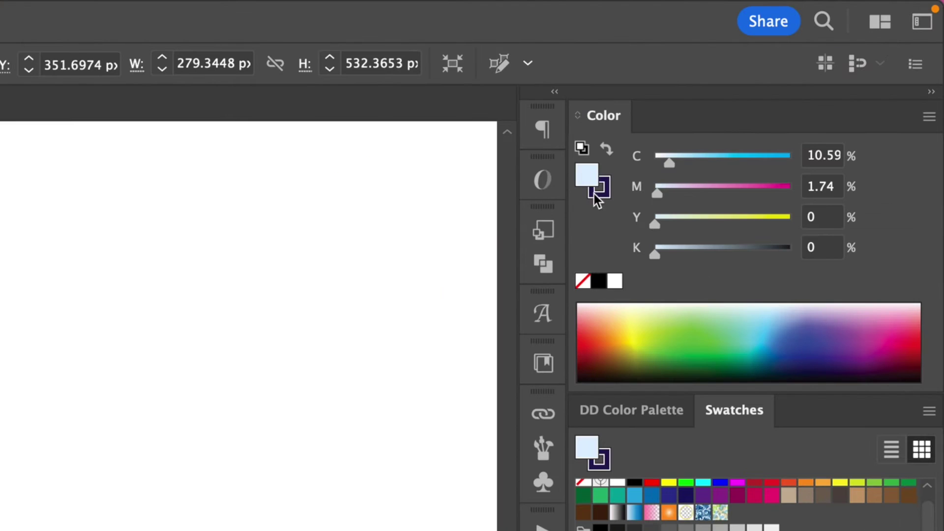
pyautogui.click(814, 72)
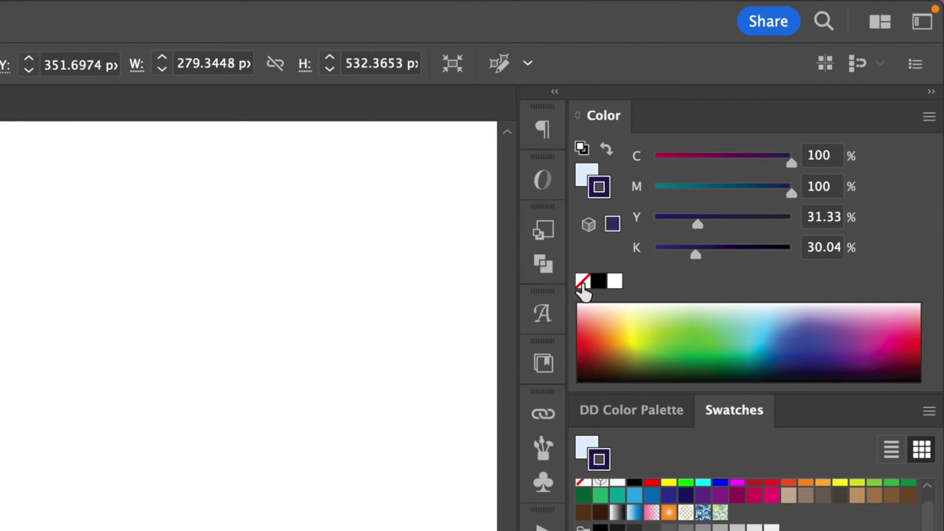
pyautogui.click(808, 106)
pyautogui.click(585, 167)
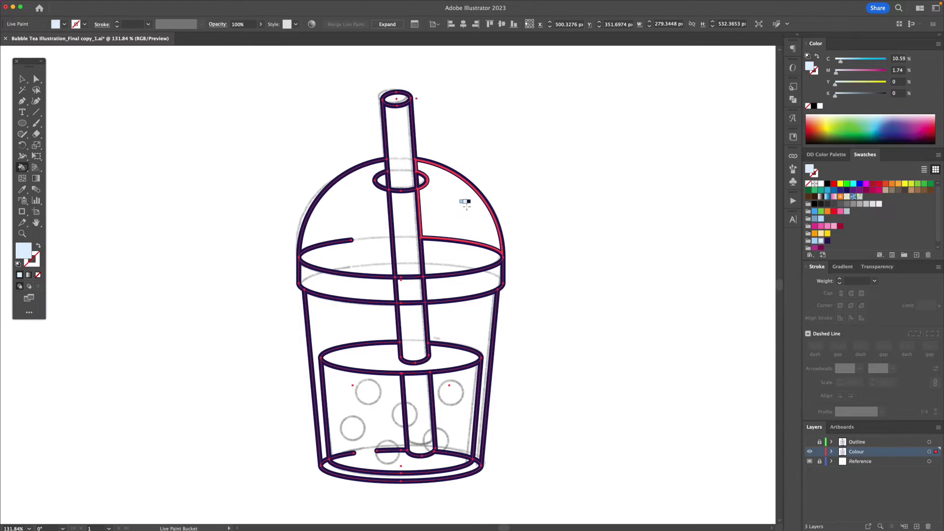
# Step: Fill the dome, lid band and empty cup areas with pale blue and the base rim with mid blue
pyautogui.click(463, 200)
pyautogui.click(453, 252)
pyautogui.click(366, 203)
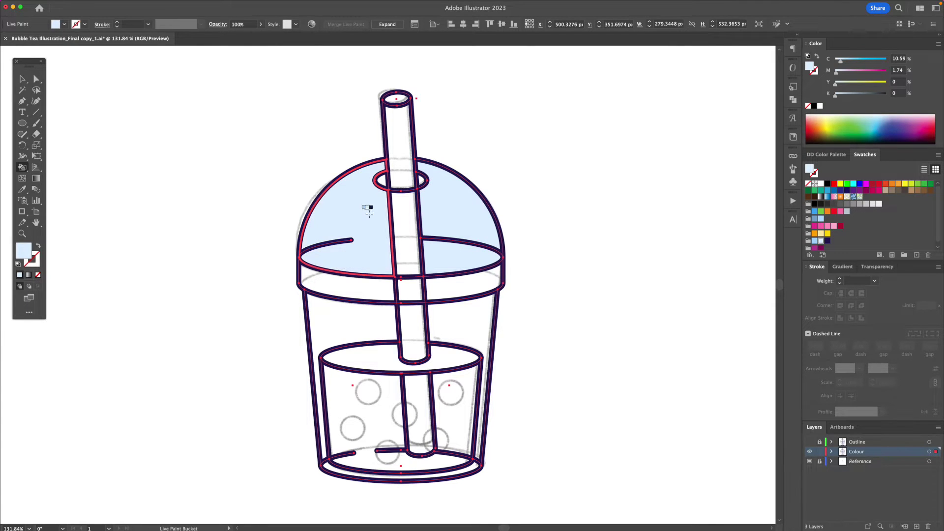
pyautogui.click(370, 288)
pyautogui.click(442, 286)
pyautogui.click(457, 327)
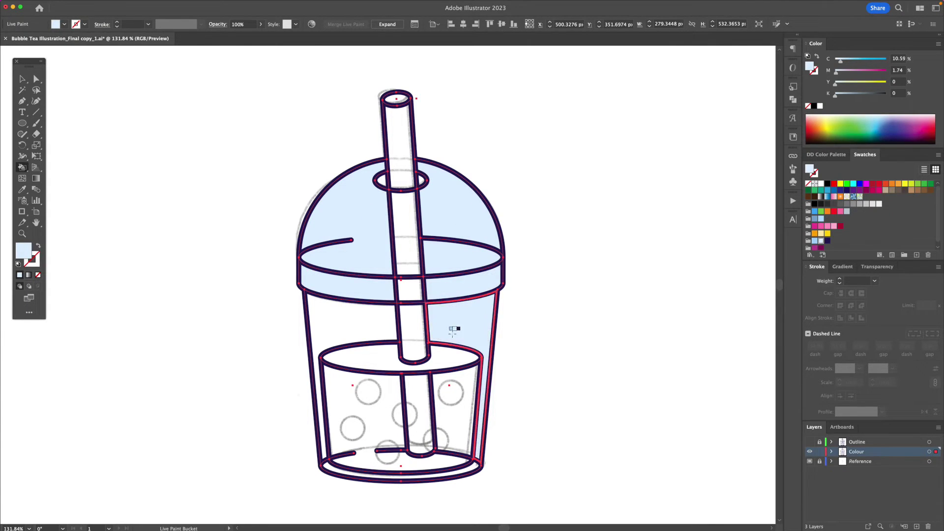
pyautogui.click(361, 324)
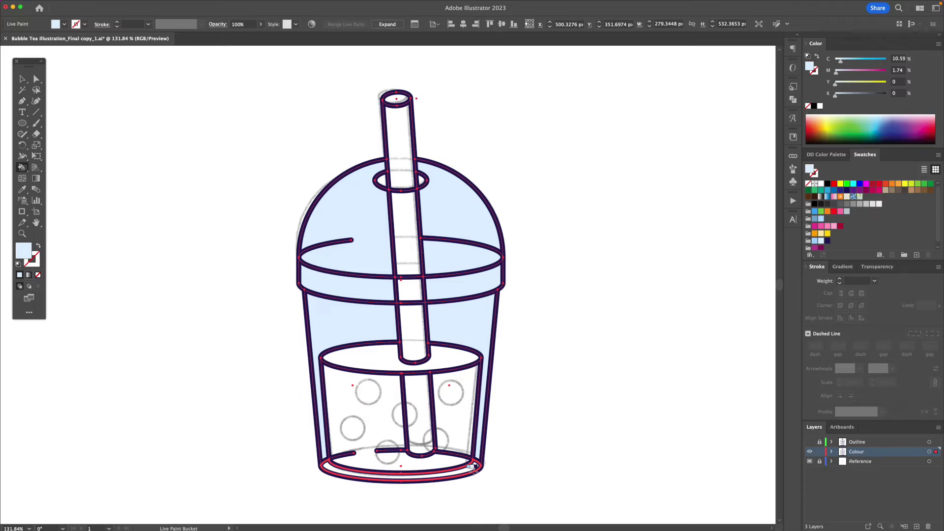
pyautogui.click(815, 241)
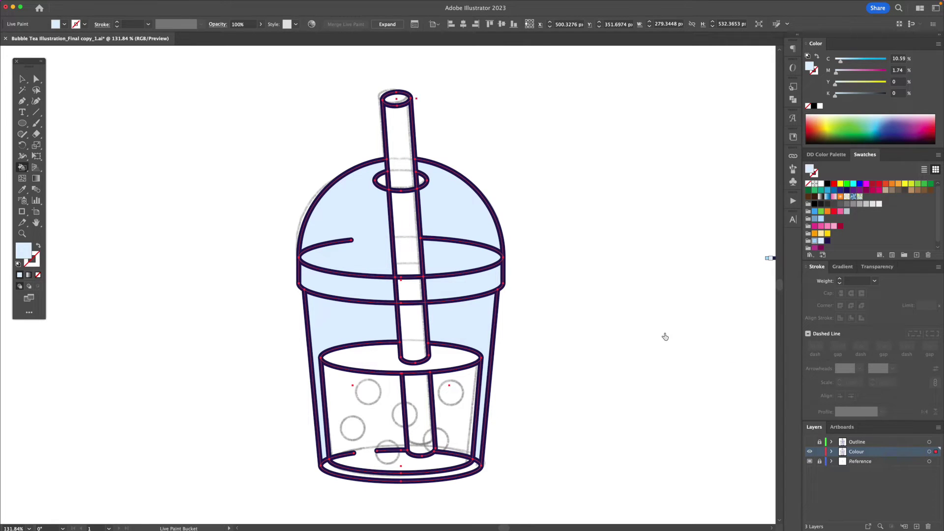
pyautogui.click(481, 461)
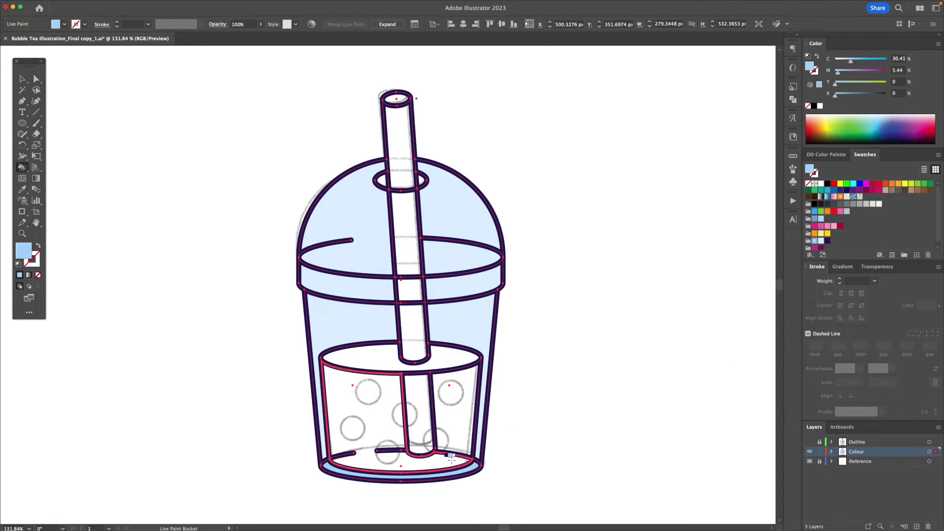
# Step: Fill the drink's top surface with light pink and both sides of its body with a deeper pink
pyautogui.click(833, 226)
pyautogui.click(436, 358)
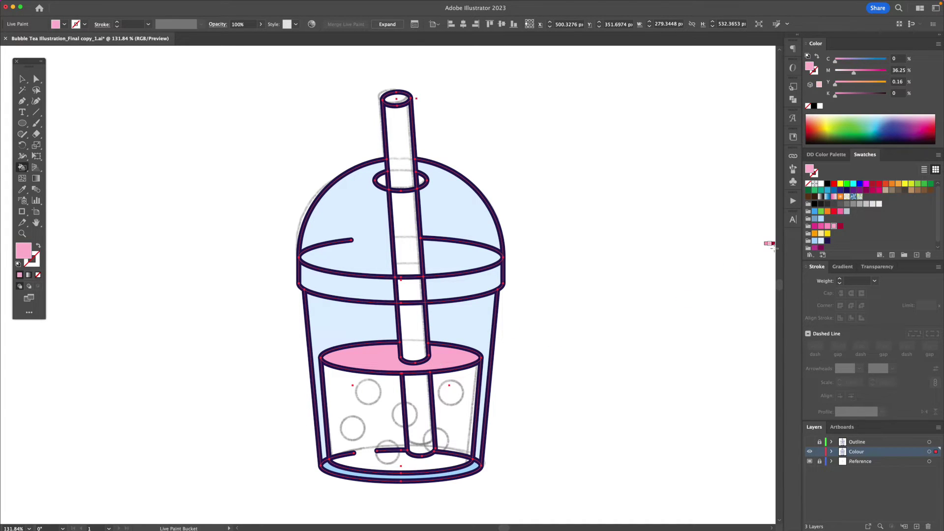
pyautogui.click(814, 227)
pyautogui.click(441, 401)
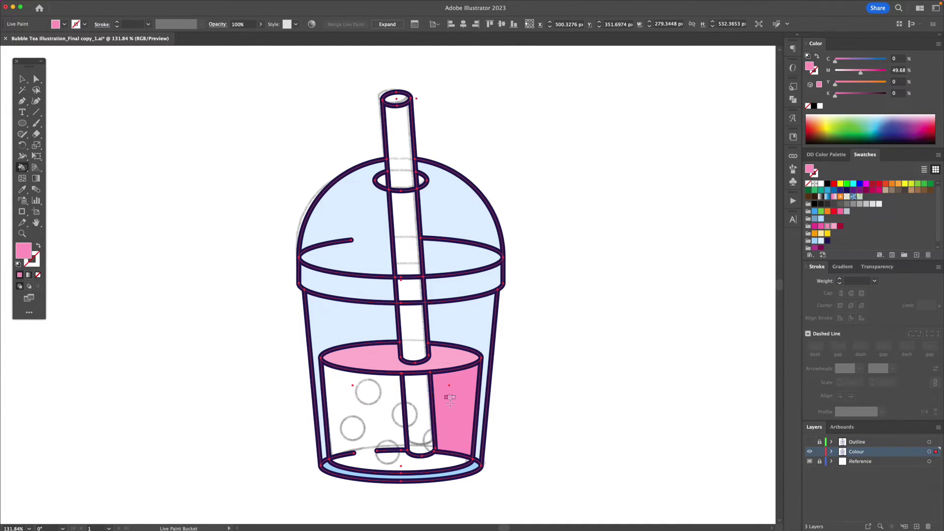
pyautogui.click(372, 408)
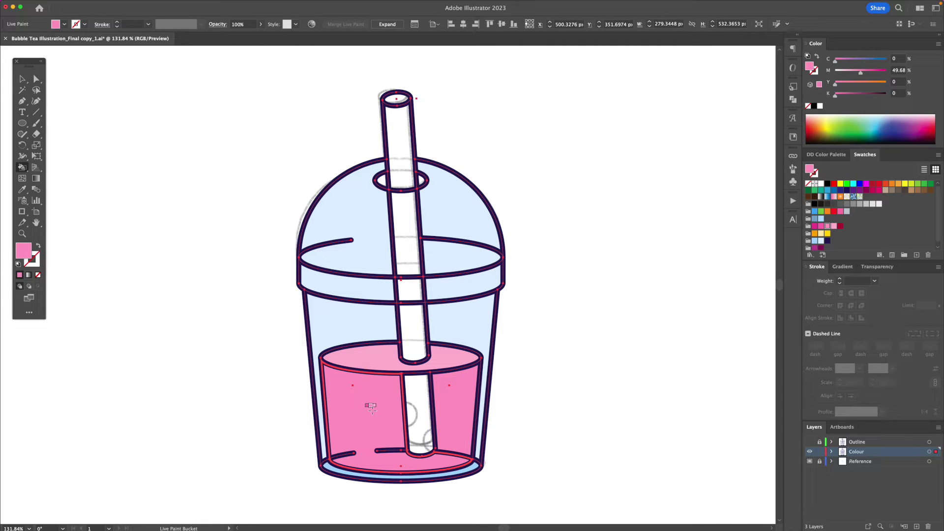
# Step: Fill the lid's straw hole with mid blue and every straw section with yellow, using pale yellow for the straw's open end
pyautogui.click(814, 241)
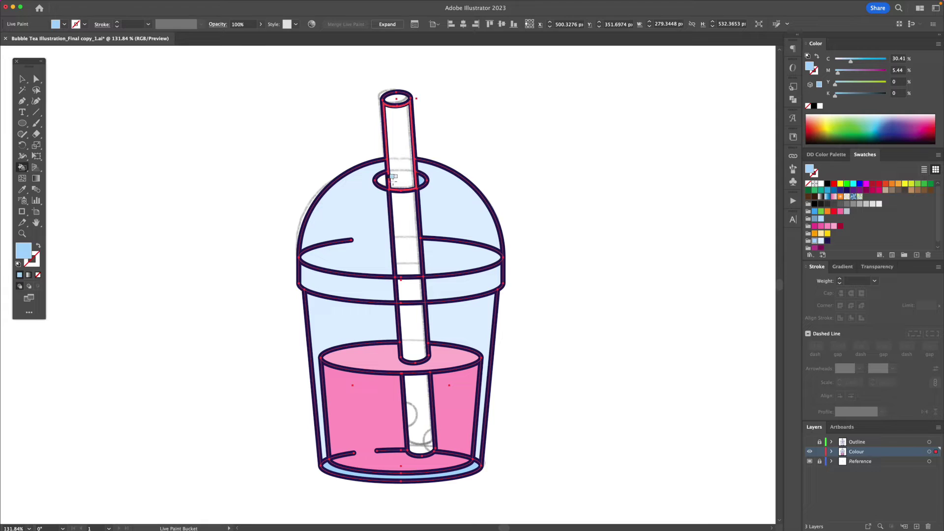
pyautogui.click(378, 178)
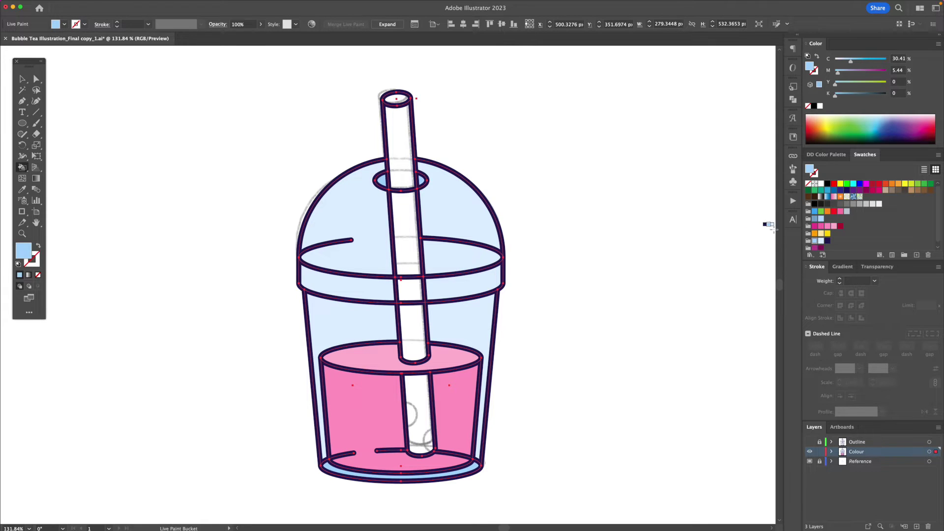
pyautogui.click(827, 234)
pyautogui.click(402, 121)
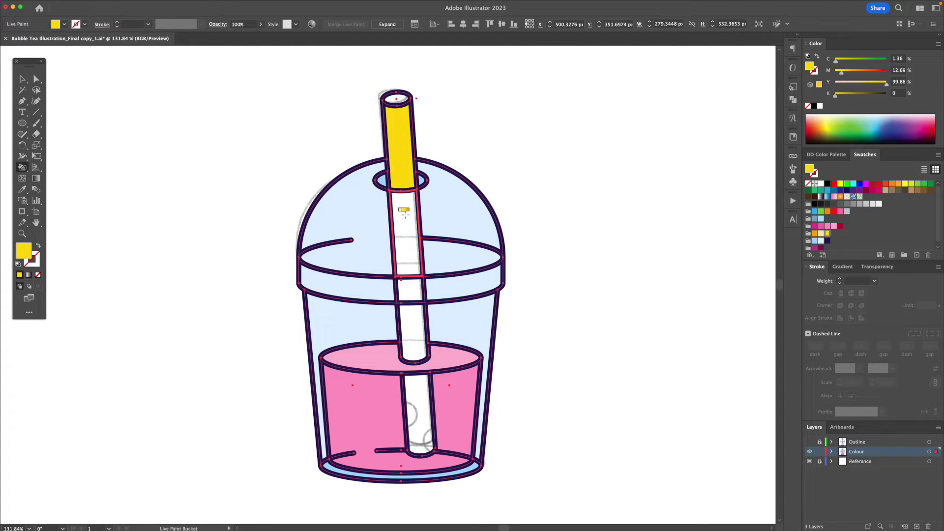
pyautogui.click(403, 205)
pyautogui.click(410, 290)
pyautogui.click(412, 331)
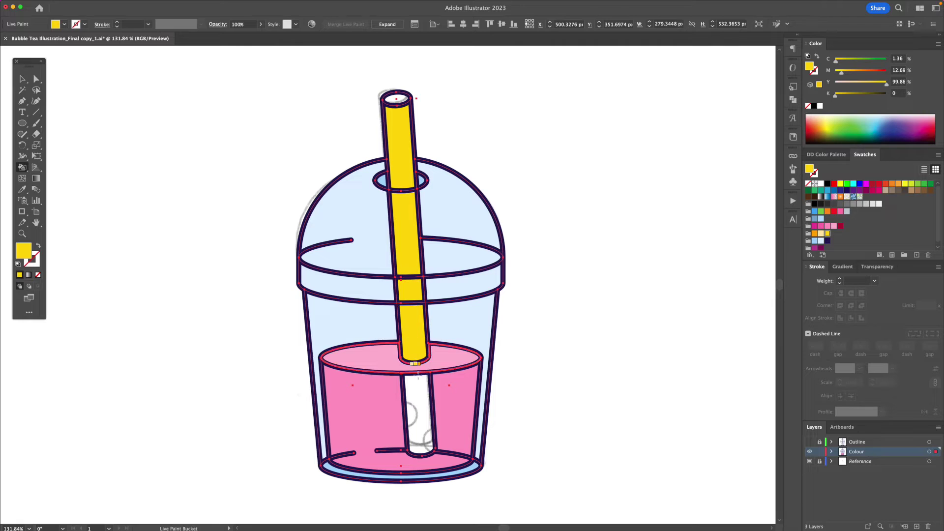
pyautogui.click(419, 405)
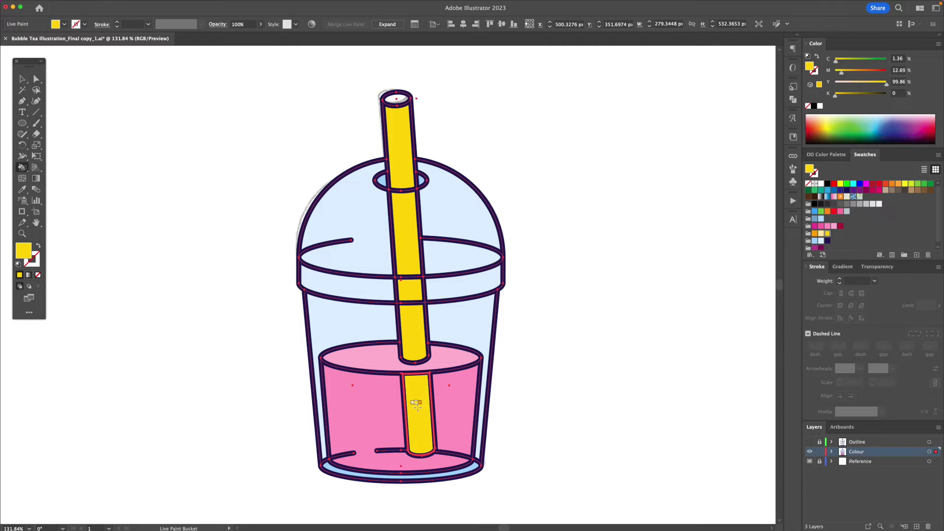
pyautogui.click(821, 233)
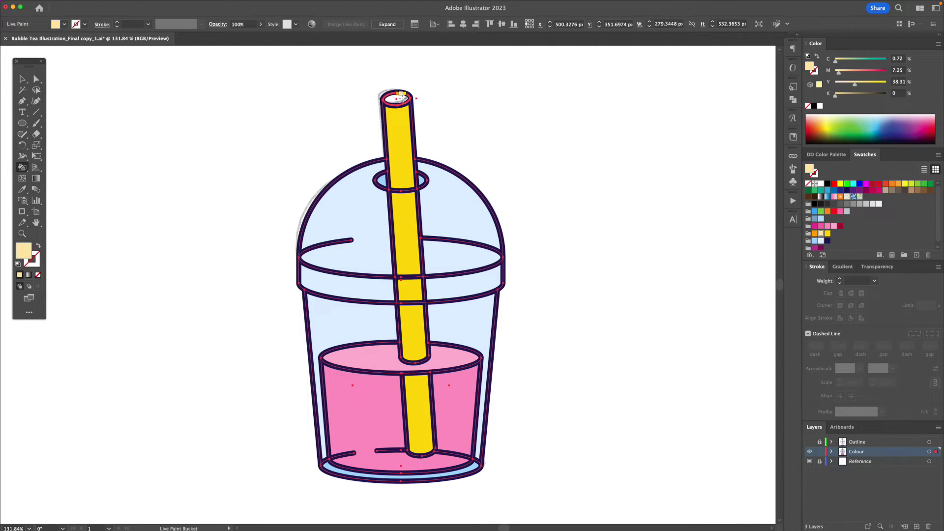
pyautogui.click(400, 98)
# Step: Expand the Live Paint group with Object, Fill and Stroke included, and deselect it
pyautogui.click(21, 78)
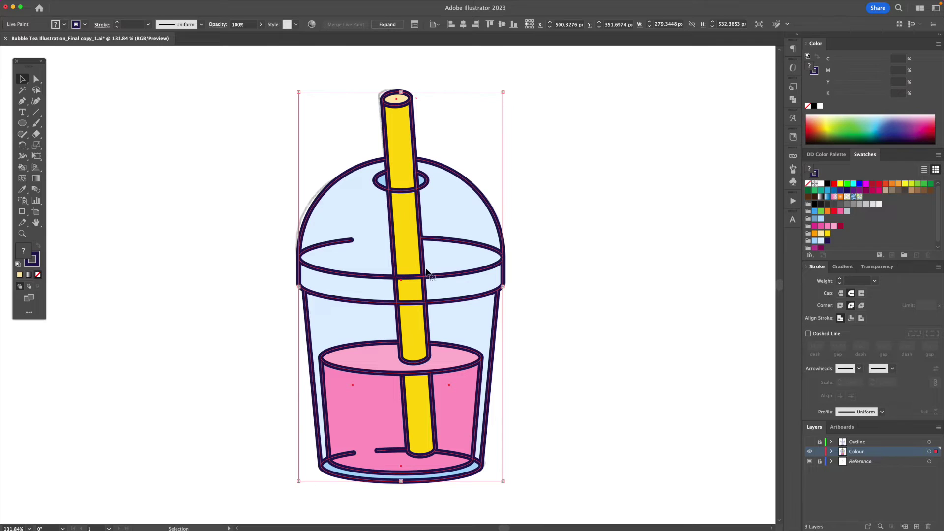
pyautogui.moveTo(491, 266)
pyautogui.mouseDown()
pyautogui.moveTo(421, 236)
pyautogui.moveTo(446, 249)
pyautogui.mouseUp()
pyautogui.press('super+z')
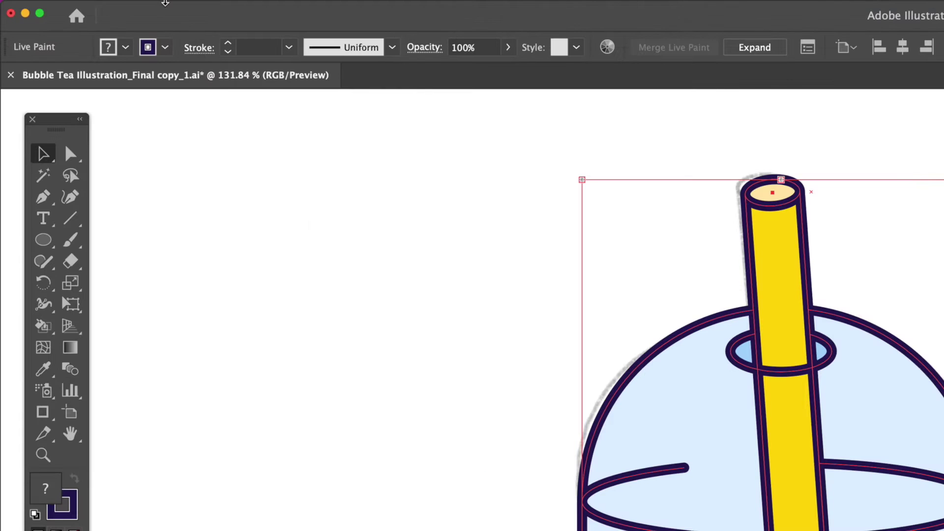
pyautogui.moveTo(84, 0)
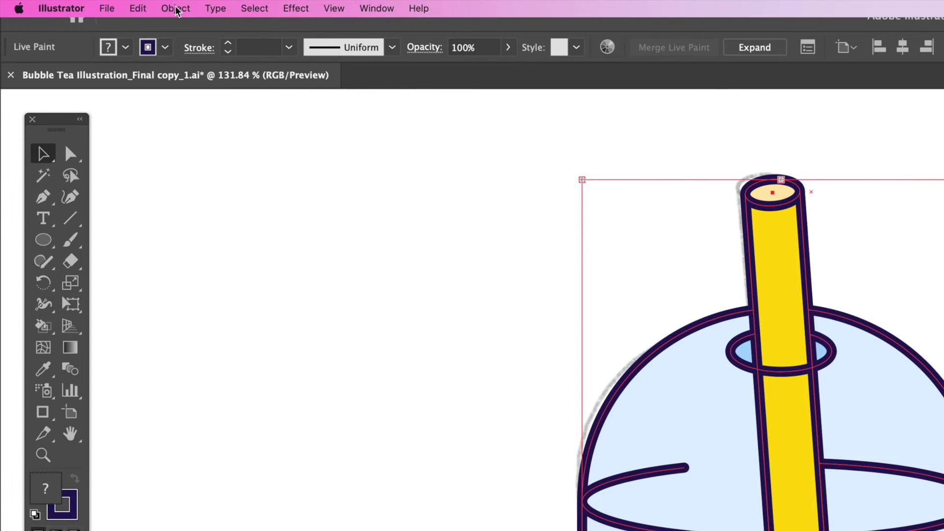
pyautogui.click(176, 8)
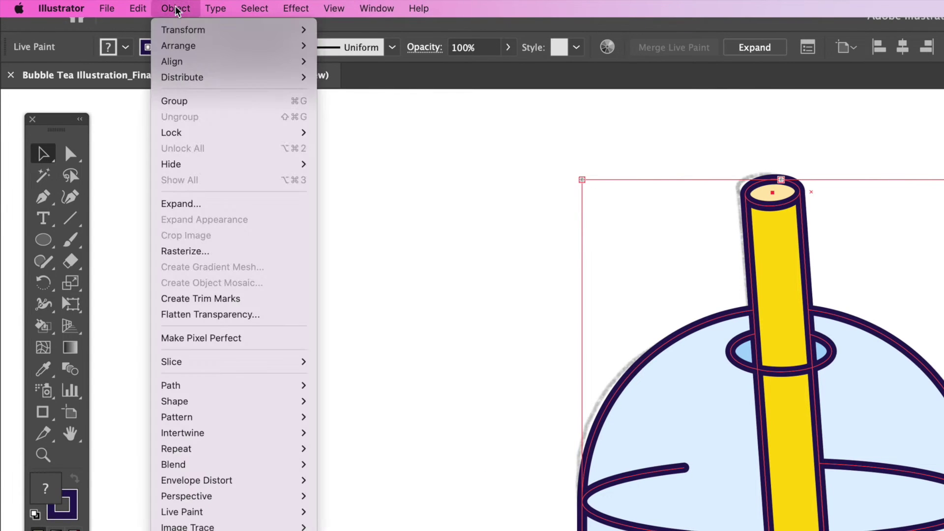
pyautogui.click(177, 205)
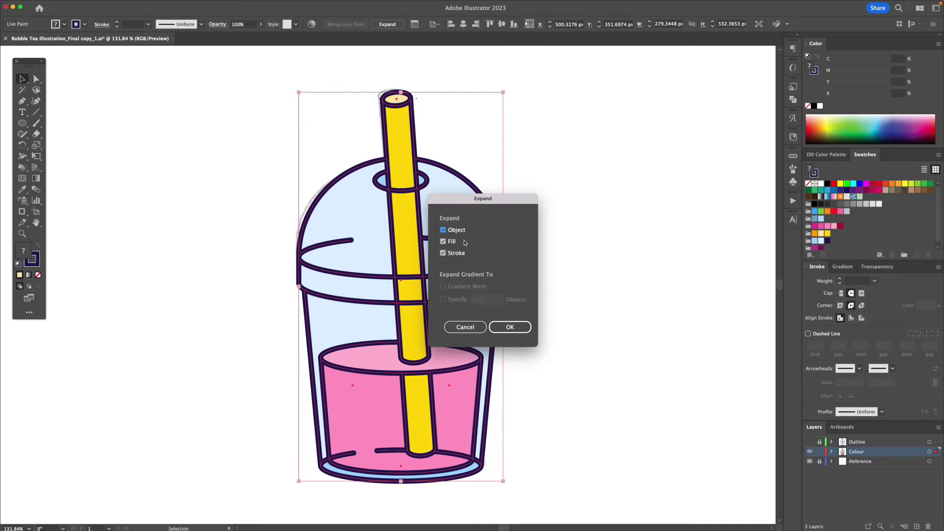
pyautogui.click(510, 326)
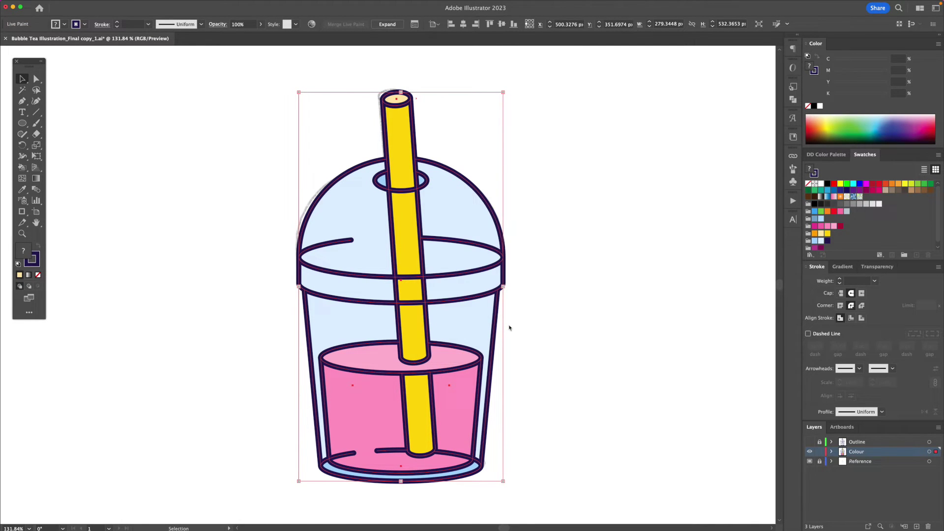
pyautogui.click(526, 312)
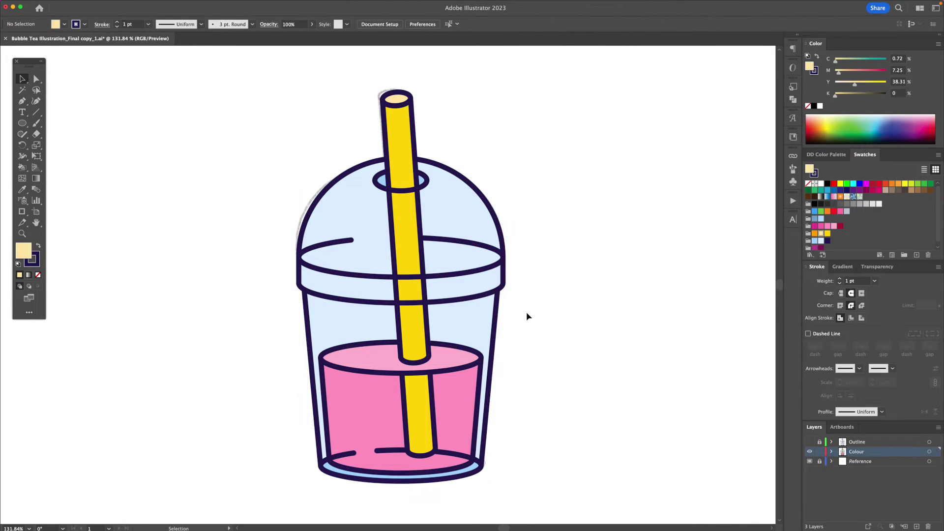
# Step: Ungroup the expanded artwork, pull the navy line group away from the fills and delete it
pyautogui.click(502, 289)
pyautogui.rightClick(495, 291)
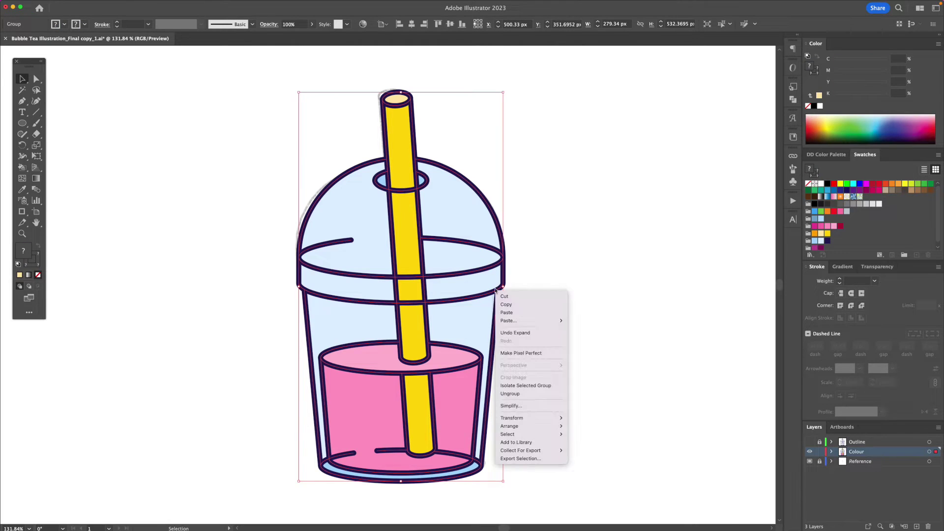
pyautogui.click(524, 393)
pyautogui.click(505, 295)
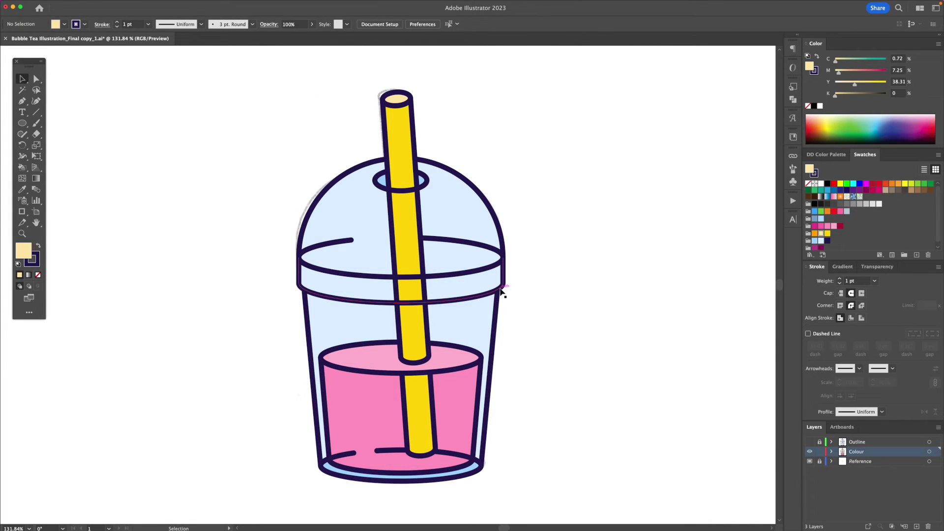
pyautogui.moveTo(501, 291); pyautogui.dragTo(281, 295)
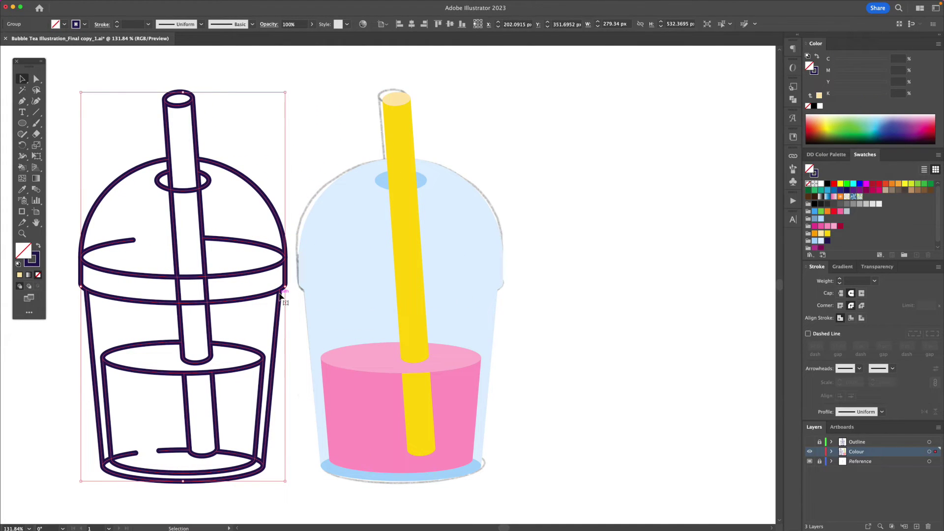
pyautogui.press('Delete')
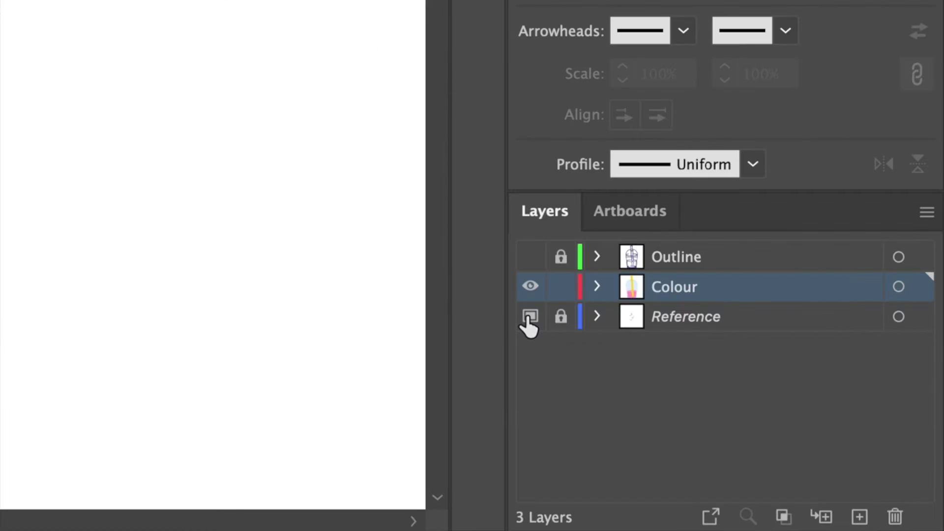
# Step: Hide the Reference layer, show the Outline layer and select the coloured shapes group
pyautogui.click(809, 461)
pyautogui.click(530, 257)
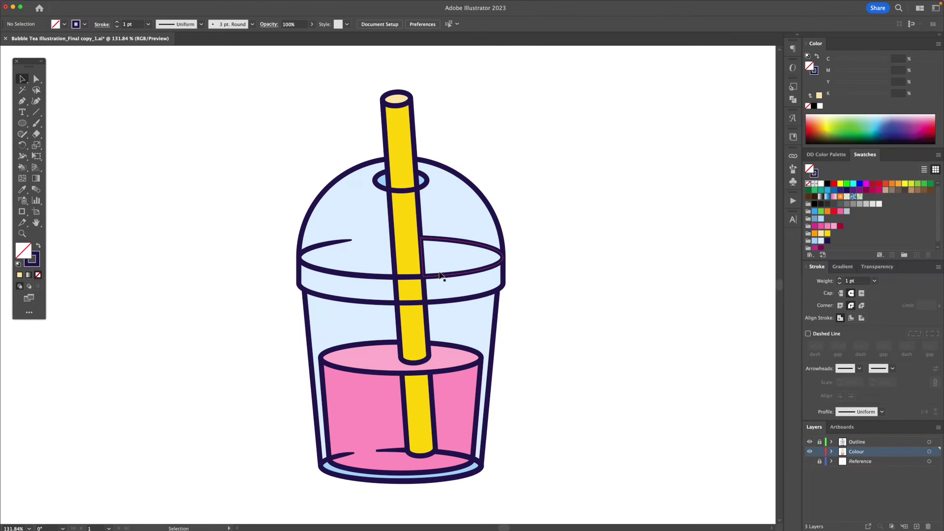
pyautogui.click(462, 229)
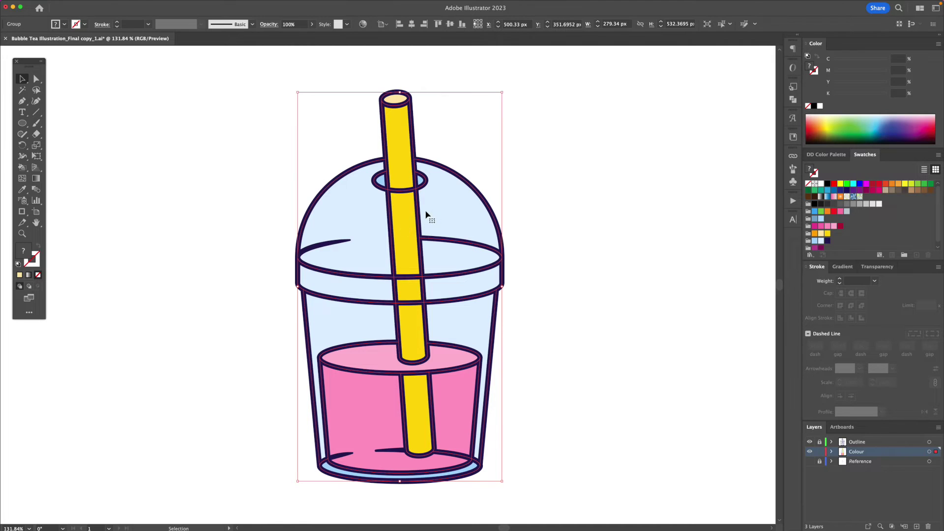
# Step: Ungroup the coloured shapes group so each fill becomes a separate object, and deselect everything
pyautogui.moveTo(440, 217); pyautogui.dragTo(545, 208)
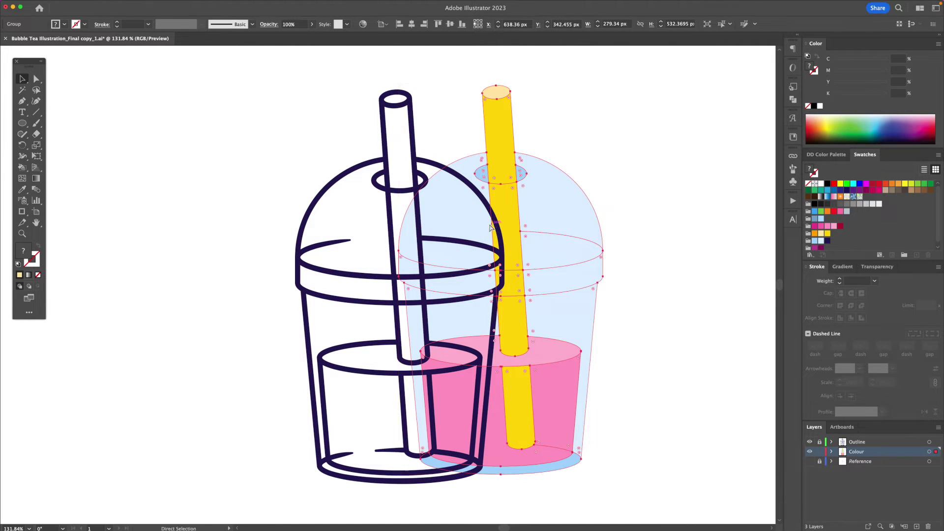
pyautogui.press('super+z')
pyautogui.rightClick(449, 226)
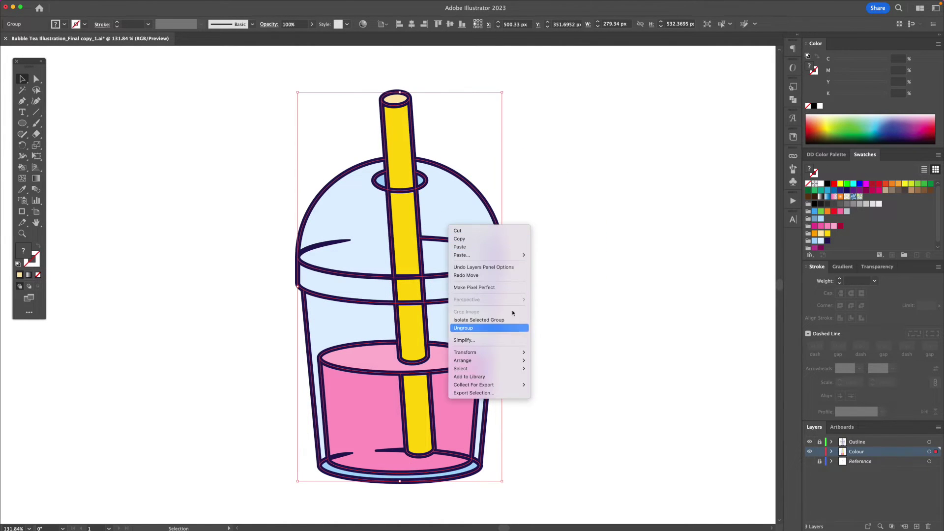
pyautogui.click(496, 326)
pyautogui.click(578, 245)
# Step: Pull the pale blue pieces of the lid, rim and cup body away from the cup's right side, and undo the moves
pyautogui.moveTo(451, 212); pyautogui.dragTo(528, 158)
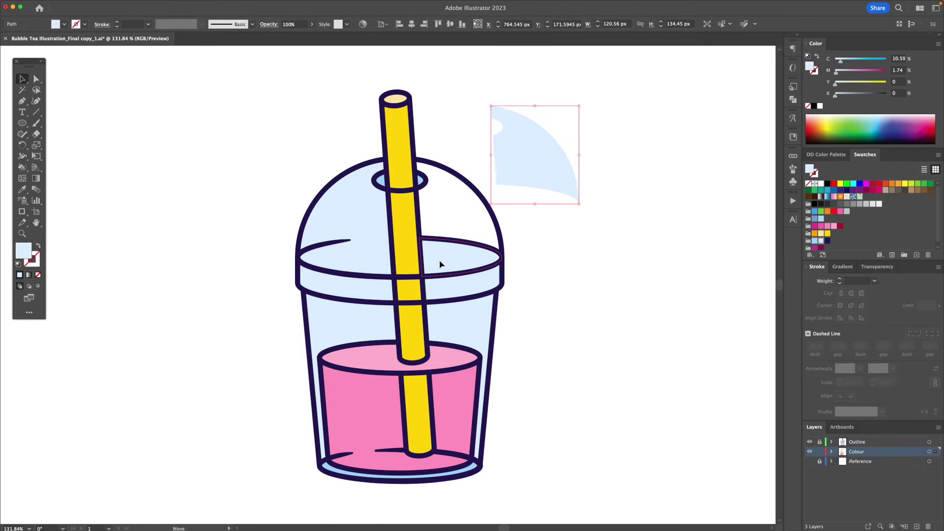
pyautogui.moveTo(439, 260); pyautogui.dragTo(584, 267)
pyautogui.moveTo(458, 291); pyautogui.dragTo(566, 329)
pyautogui.moveTo(459, 337); pyautogui.dragTo(555, 385)
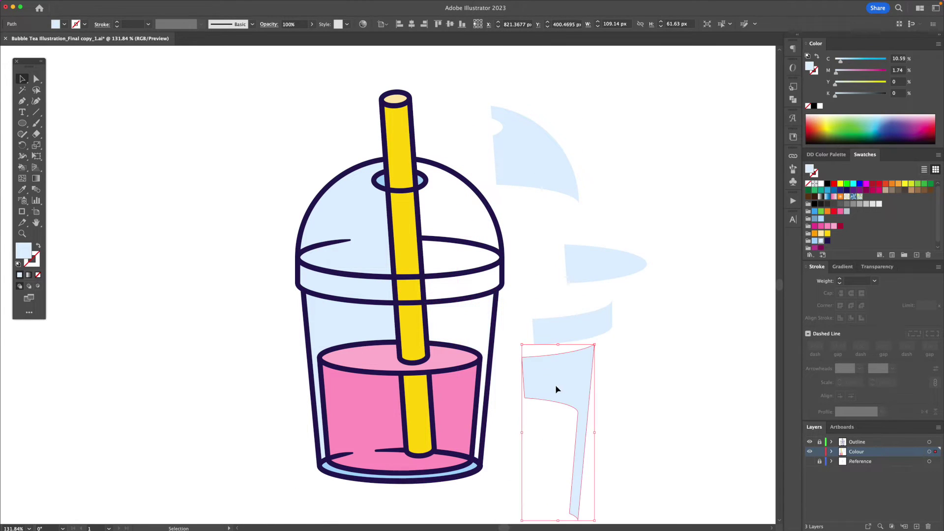
pyautogui.press('super+z')
pyautogui.press('super+z')
pyautogui.press('super+z')
pyautogui.press('super+z')
pyautogui.press('super+z')
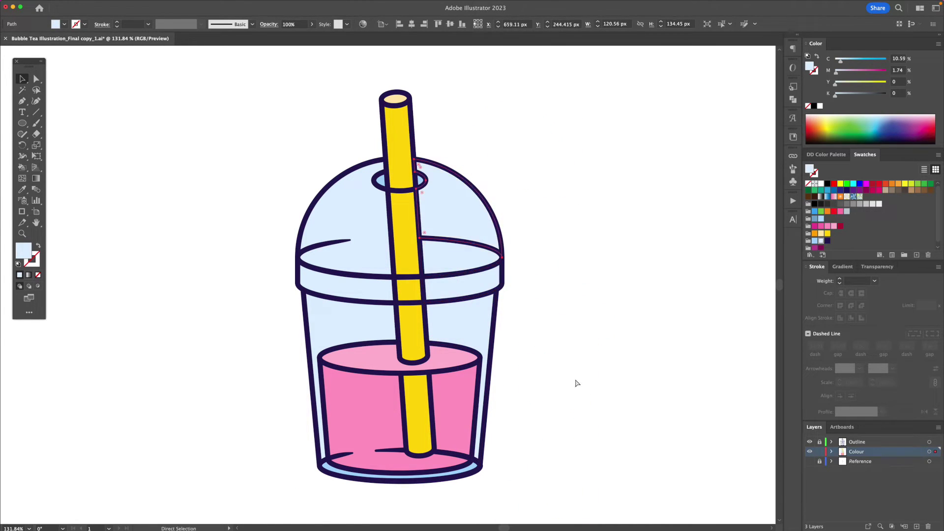
pyautogui.click(568, 377)
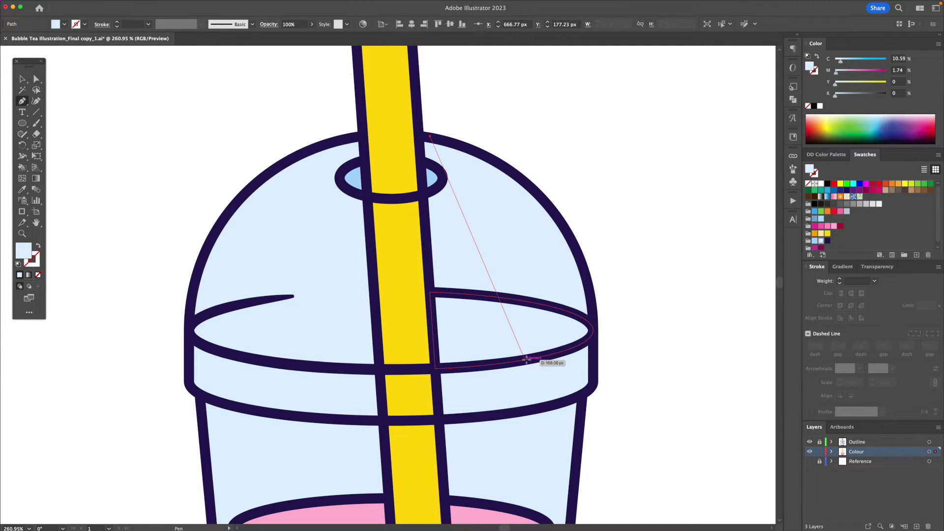
# Step: Draw a closed Pen shape over the lid's right side, with a curved inner edge reaching the rim's lower edge, and fill it mid blue
pyautogui.moveTo(525, 360); pyautogui.dragTo(522, 511)
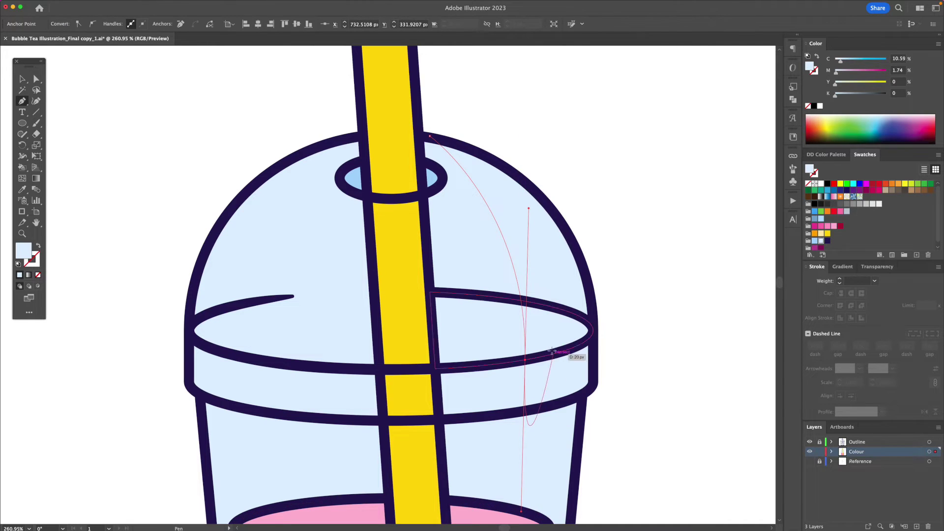
pyautogui.click(525, 412)
pyautogui.click(590, 392)
pyautogui.click(616, 385)
pyautogui.click(622, 264)
pyautogui.click(599, 158)
pyautogui.click(523, 114)
pyautogui.click(456, 101)
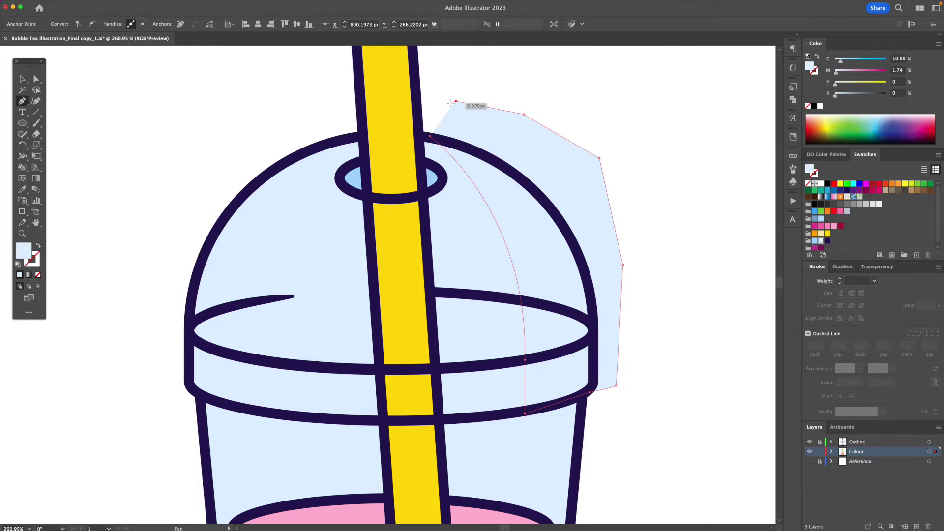
pyautogui.click(425, 114)
pyautogui.click(420, 128)
pyautogui.click(418, 136)
pyautogui.click(430, 136)
pyautogui.press('v')
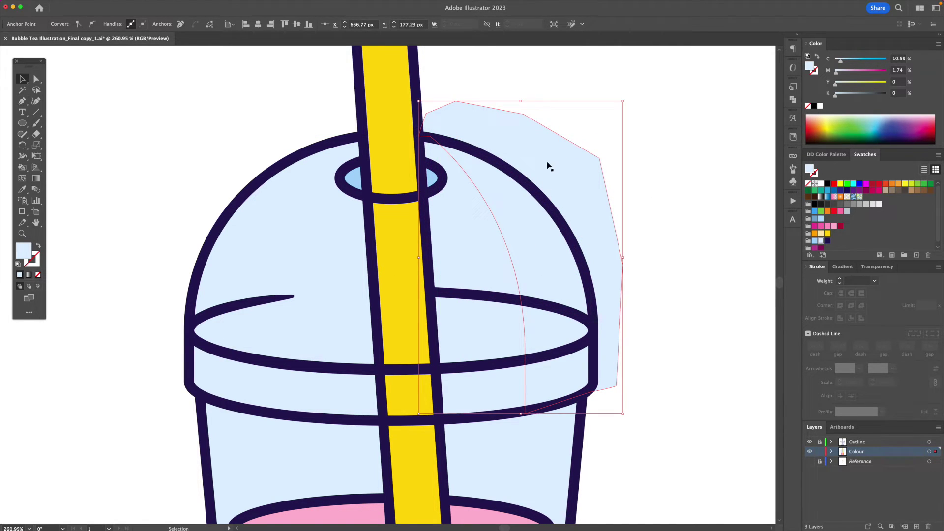
pyautogui.click(814, 241)
pyautogui.click(656, 234)
# Step: Trim the mid blue shadow to the lid and rim by deleting the area outside them with Shape Builder
pyautogui.click(573, 181)
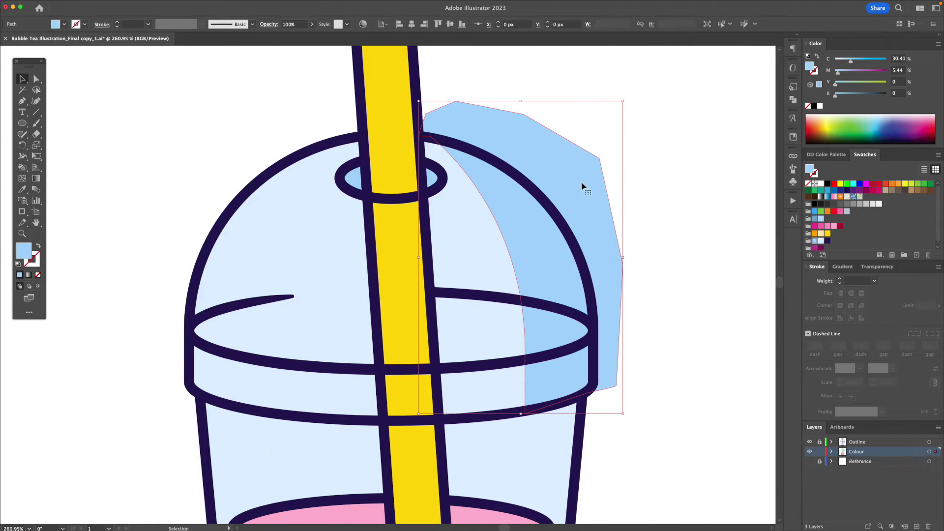
pyautogui.hotkey('shift', 'm')
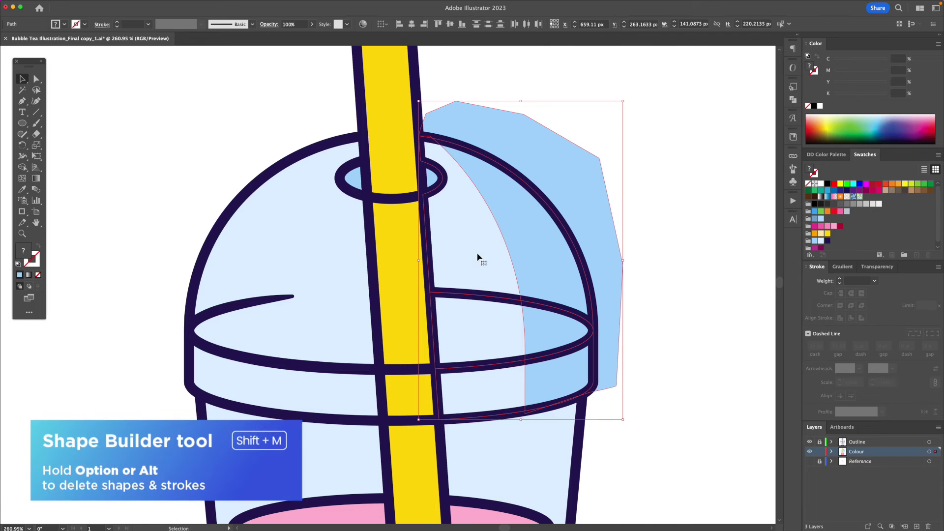
pyautogui.keyDown('alt'); pyautogui.click(573, 205); pyautogui.keyUp('alt')
pyautogui.press('v')
pyautogui.click(616, 217)
pyautogui.moveTo(551, 247); pyautogui.dragTo(578, 228)
pyautogui.press('super+z')
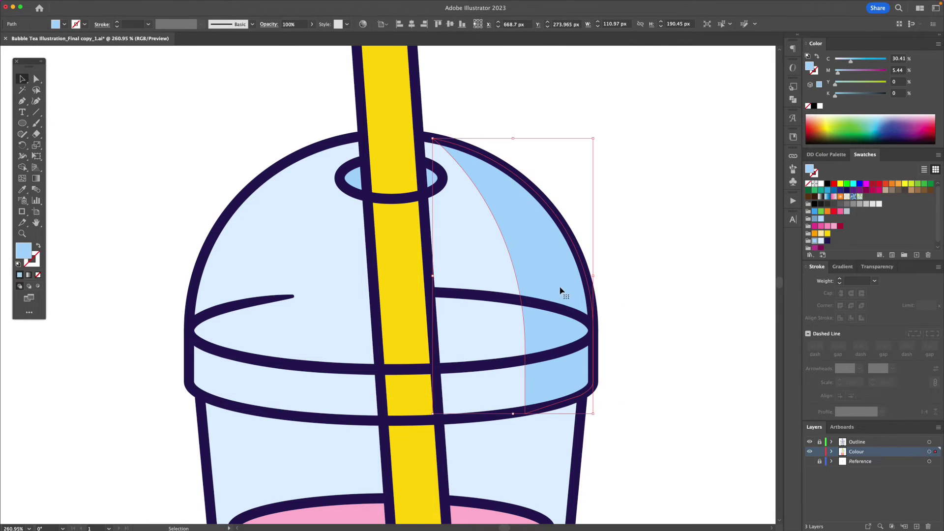
pyautogui.click(651, 272)
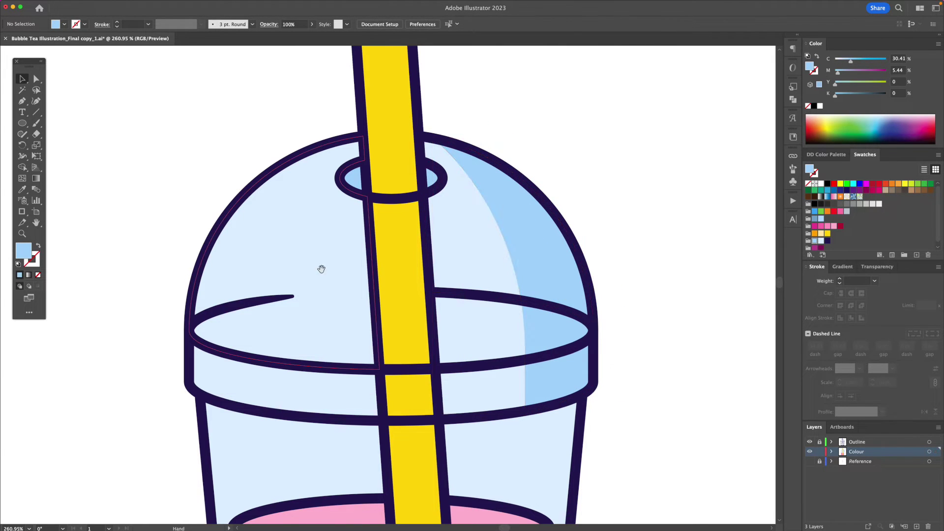
# Step: Draw a matching closed Pen shape with a curved inner edge over the lid's left side and fill it white
pyautogui.hscroll(-5, 421, 203)
pyautogui.moveTo(343, 216); pyautogui.dragTo(401, 203)
pyautogui.press('p')
pyautogui.click(514, 110)
pyautogui.moveTo(364, 323); pyautogui.dragTo(368, 479)
pyautogui.click(364, 375)
pyautogui.click(352, 371)
pyautogui.click(317, 378)
pyautogui.click(288, 187)
pyautogui.press('v')
pyautogui.click(820, 184)
# Step: Trim the white highlight to the lid and rim by deleting its outer area with Shape Builder
pyautogui.keyDown('shift'); pyautogui.click(443, 300); pyautogui.keyUp('shift')
pyautogui.keyDown('shift'); pyautogui.click(419, 349); pyautogui.keyUp('shift')
pyautogui.hotkey('shift', 'm')
pyautogui.keyDown('alt'); pyautogui.click(332, 203); pyautogui.keyUp('alt')
pyautogui.press('v')
pyautogui.click(266, 202)
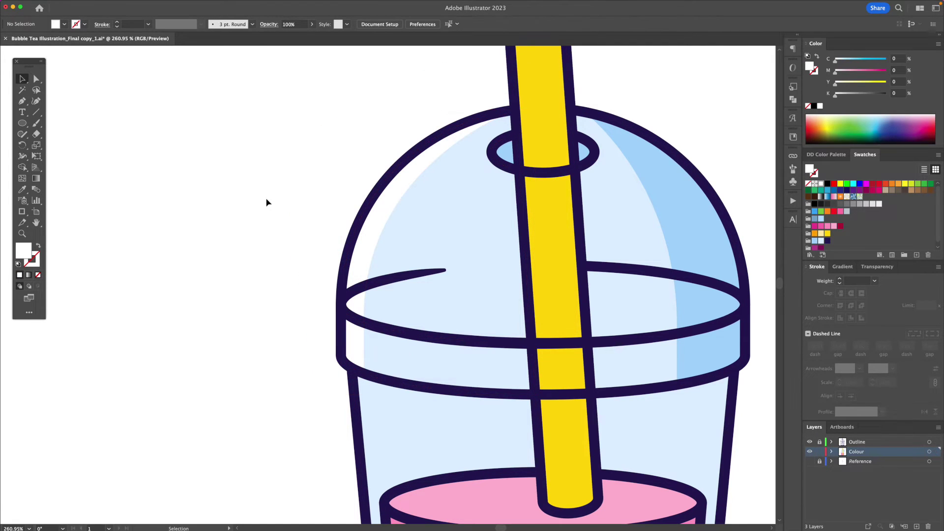
# Step: Draw a closed Pen shape over the cup body's right side, running from the lid shadow's lower inner corner to below the base
pyautogui.press('z')
pyautogui.moveTo(284, 200); pyautogui.dragTo(202, 192)
pyautogui.moveTo(244, 225); pyautogui.dragTo(238, 173)
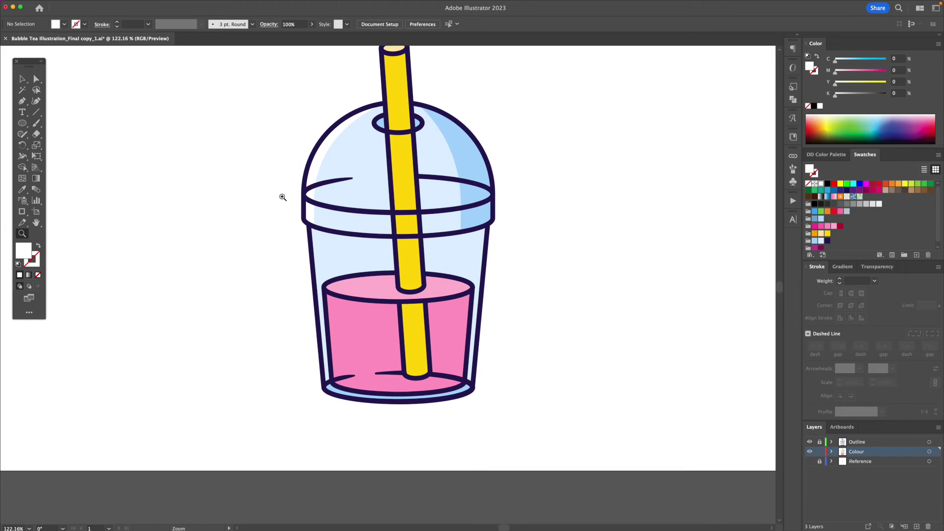
pyautogui.moveTo(395, 270); pyautogui.dragTo(561, 187)
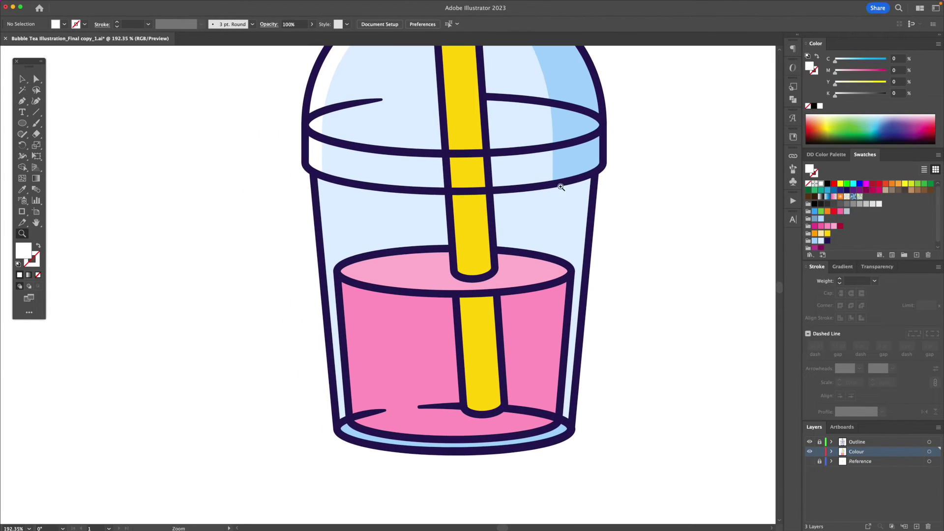
pyautogui.press('p')
pyautogui.click(553, 184)
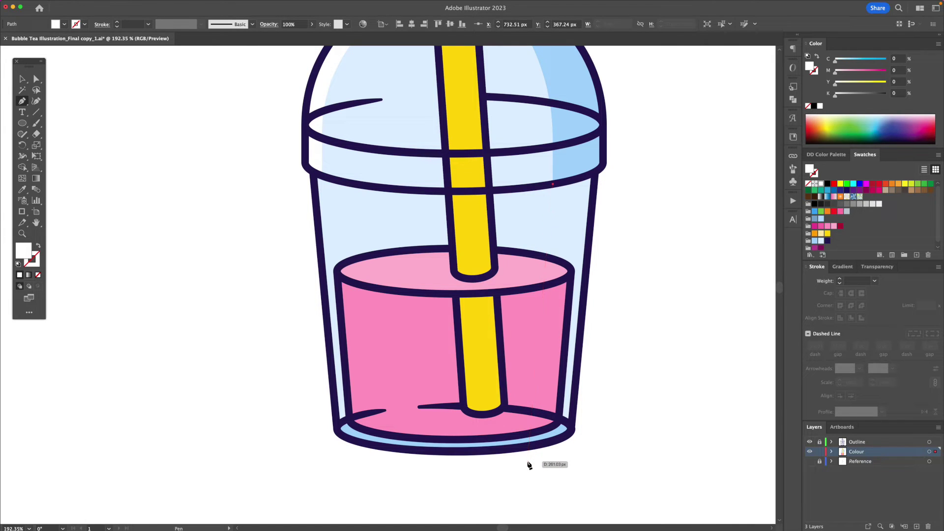
pyautogui.click(527, 461)
pyautogui.click(640, 458)
pyautogui.click(648, 311)
pyautogui.click(637, 184)
pyautogui.click(595, 171)
pyautogui.click(553, 183)
pyautogui.press('v')
pyautogui.click(689, 191)
# Step: Fill the cup body's shadow shape with the lid shadow's mid blue using the Eyedropper
pyautogui.click(629, 219)
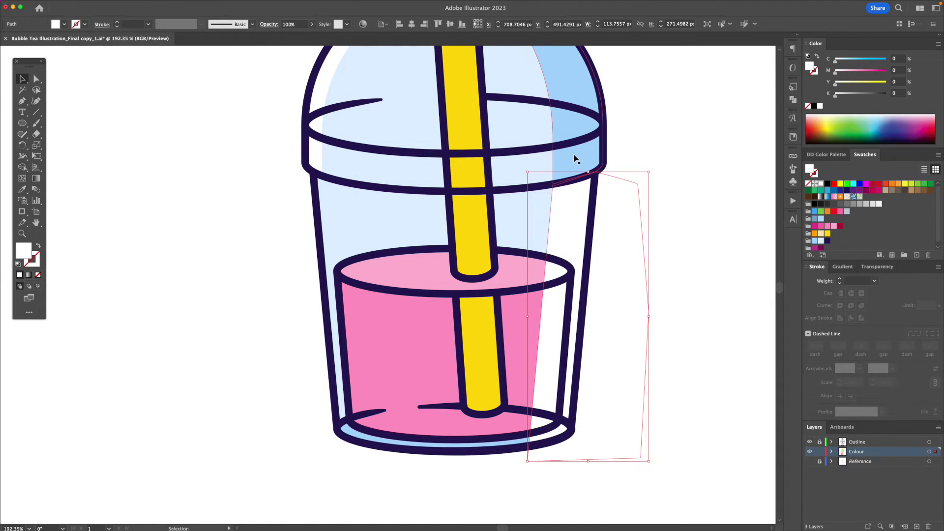
pyautogui.press('i')
pyautogui.click(577, 153)
pyautogui.press('v')
pyautogui.click(665, 168)
pyautogui.click(590, 209)
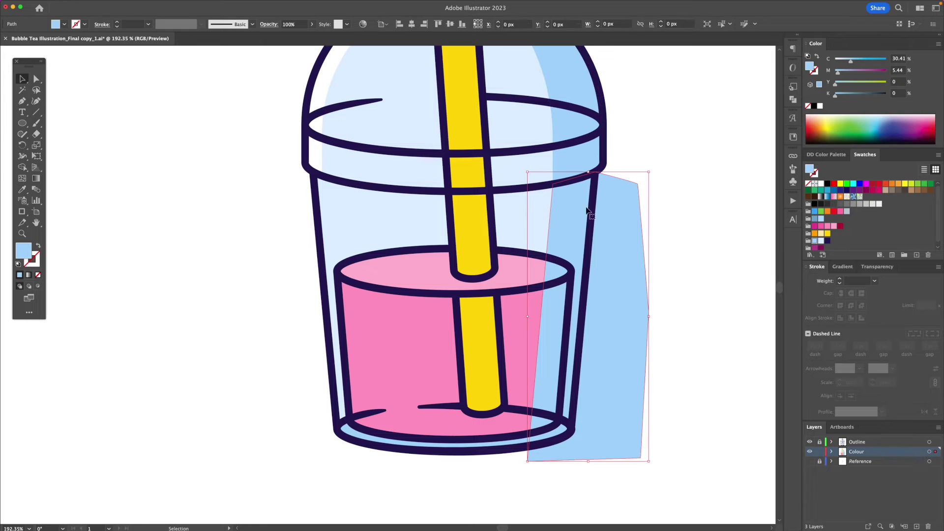
pyautogui.click(703, 323)
pyautogui.click(626, 312)
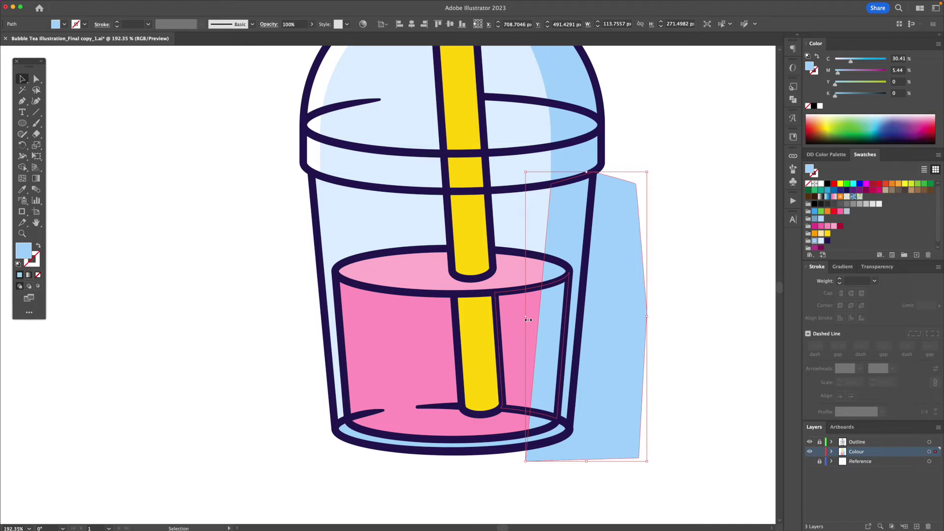
pyautogui.click(665, 299)
# Step: Copy the right cup body piece and the liquid's surface, front and base pieces, and paste the copies in front
pyautogui.click(525, 250)
pyautogui.keyDown('shift'); pyautogui.click(518, 276); pyautogui.keyUp('shift')
pyautogui.keyDown('shift'); pyautogui.click(518, 317); pyautogui.keyUp('shift')
pyautogui.keyDown('shift'); pyautogui.click(494, 427); pyautogui.keyUp('shift')
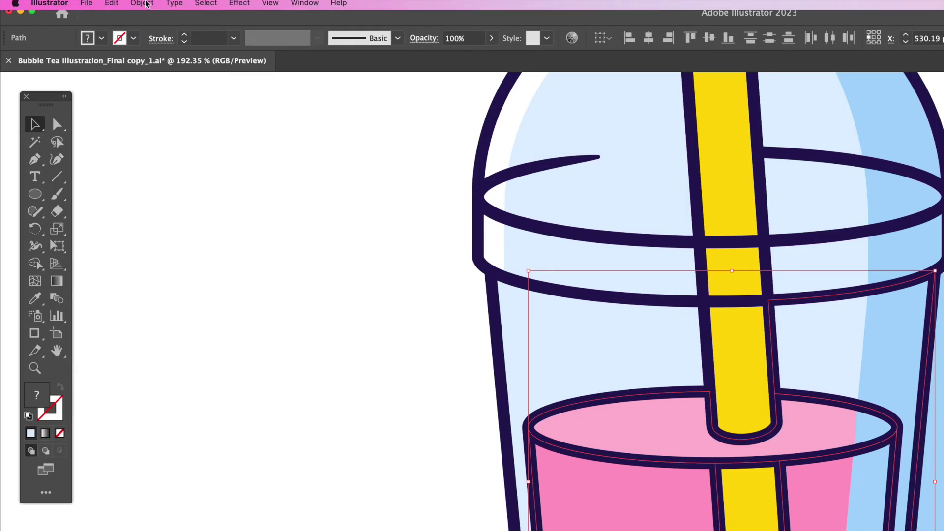
pyautogui.click(89, 4)
pyautogui.moveTo(110, 7)
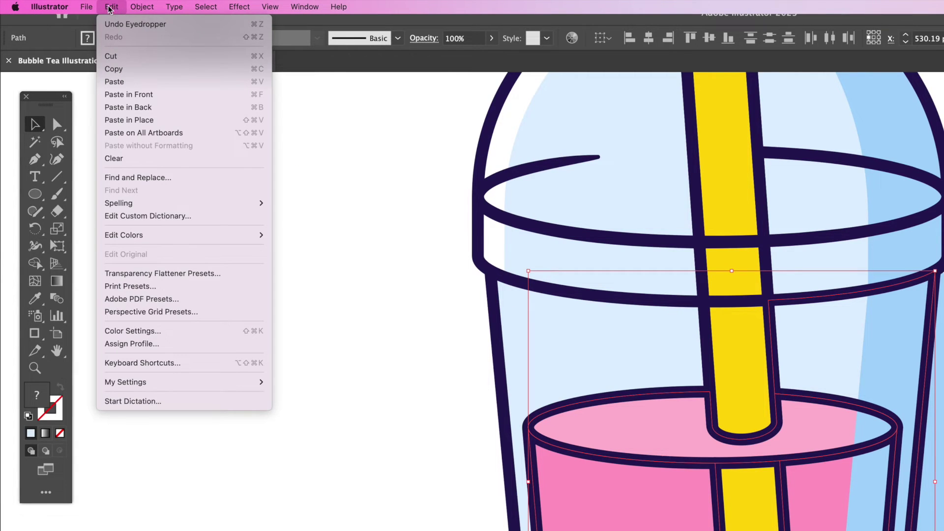
pyautogui.click(118, 68)
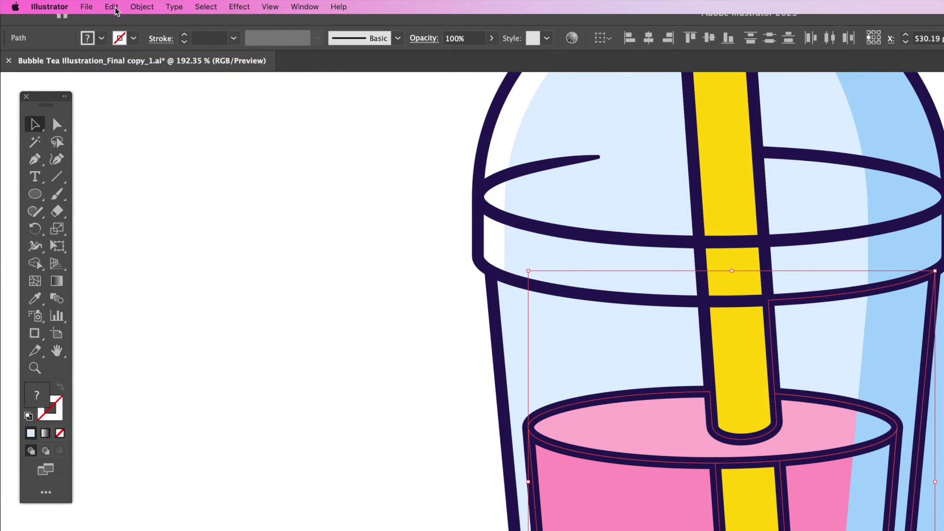
pyautogui.click(113, 6)
pyautogui.click(142, 94)
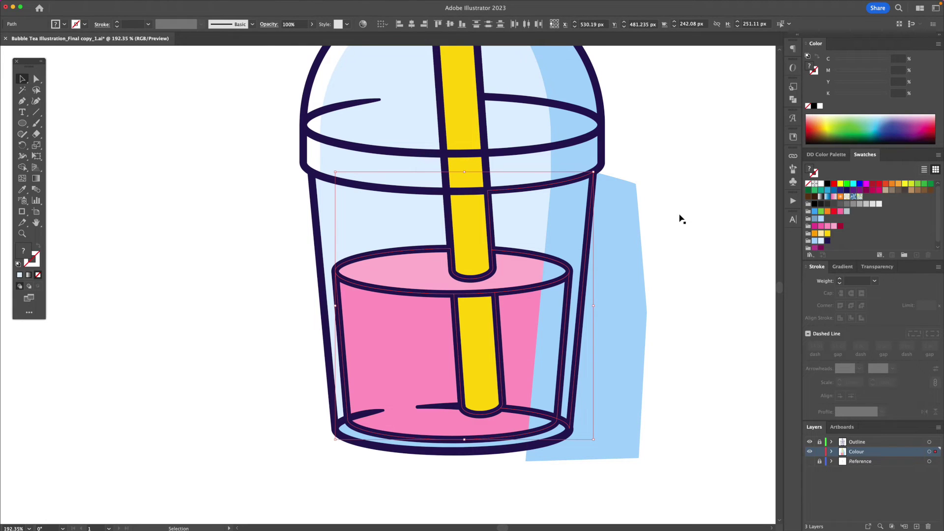
pyautogui.click(680, 216)
# Step: Use Shape Builder on the shadow and the cup and liquid pieces to delete the outside area and split the shadow along the liquid's sections
pyautogui.click(623, 218)
pyautogui.click(621, 219)
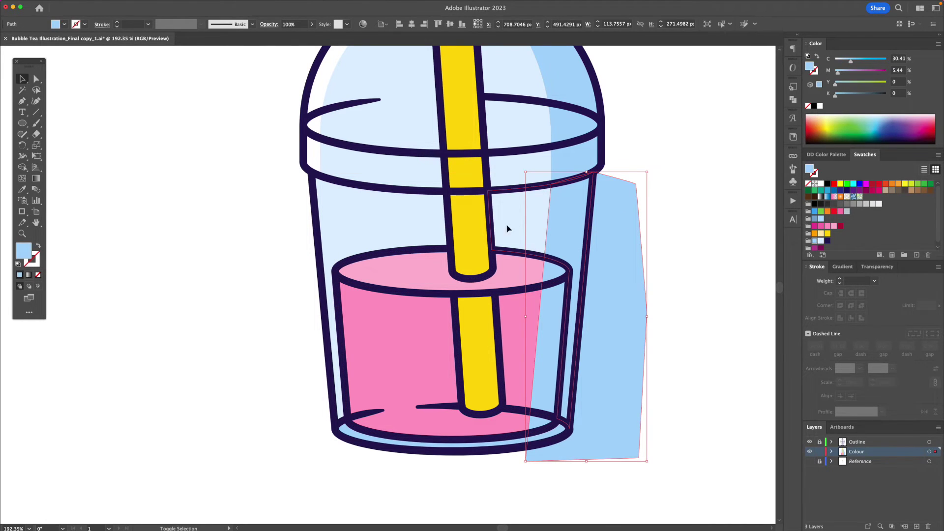
pyautogui.keyDown('shift'); pyautogui.click(514, 295); pyautogui.keyUp('shift')
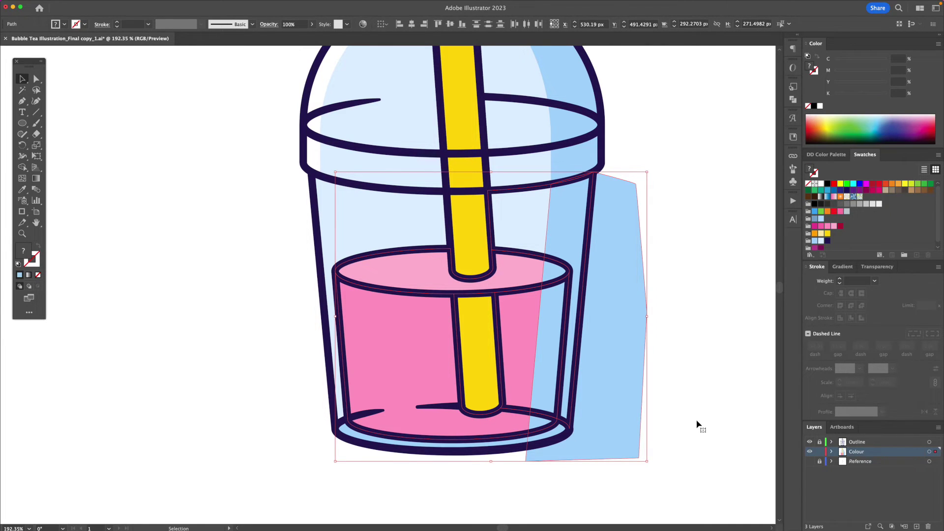
pyautogui.hotkey('shift', 'm')
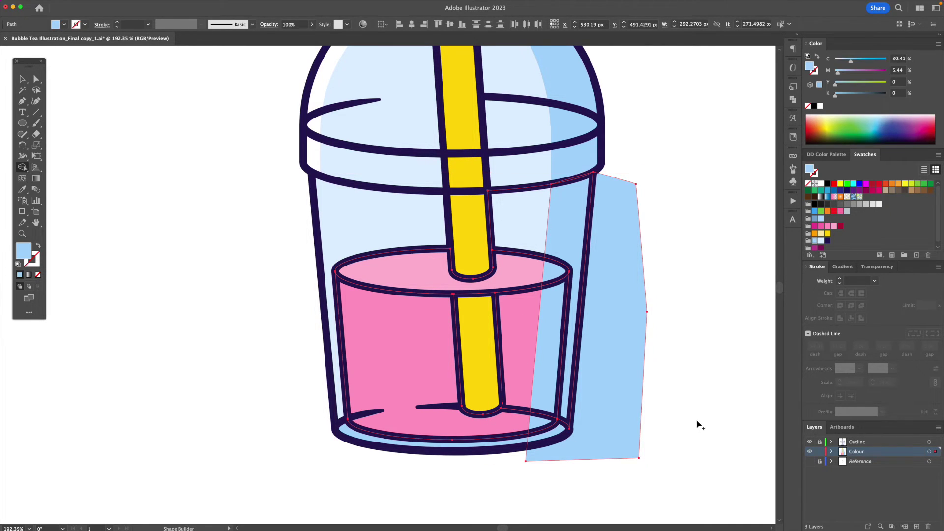
pyautogui.keyDown('alt'); pyautogui.click(628, 321); pyautogui.keyUp('alt')
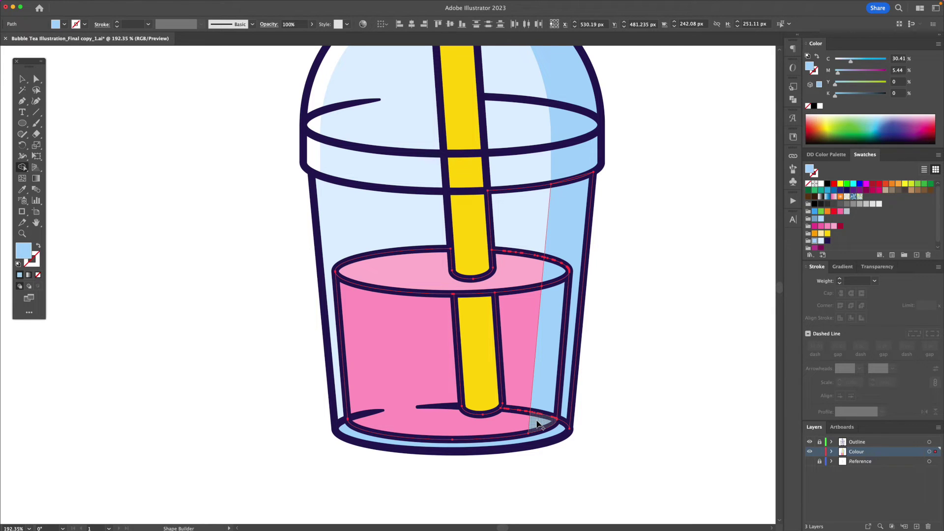
pyautogui.press('v')
pyautogui.click(614, 386)
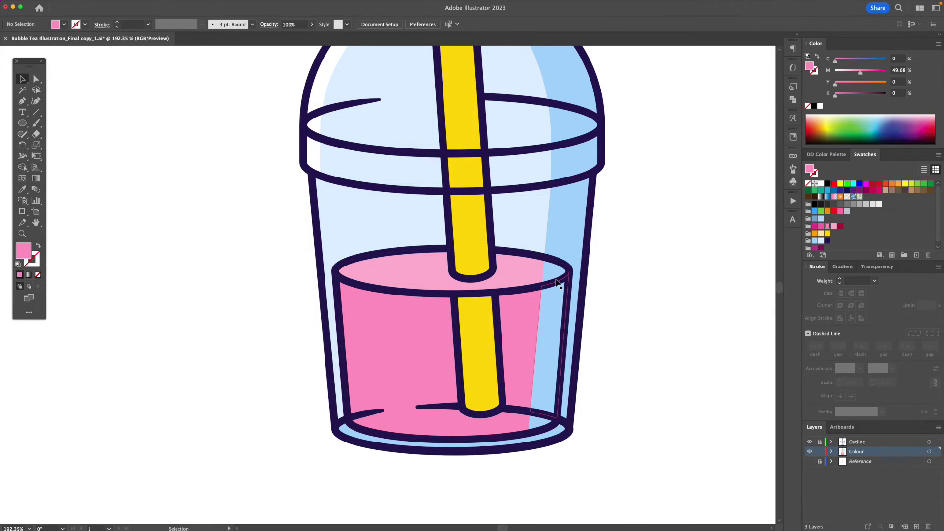
# Step: Recolour the liquid surface's shadow mid pink, and the shadows on the liquid's front and base darker pink
pyautogui.click(554, 274)
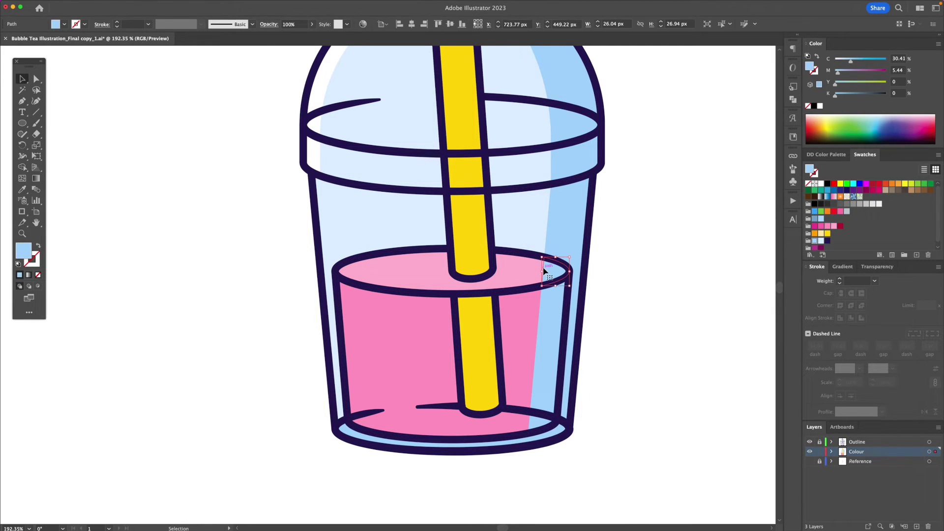
pyautogui.click(819, 227)
pyautogui.click(552, 327)
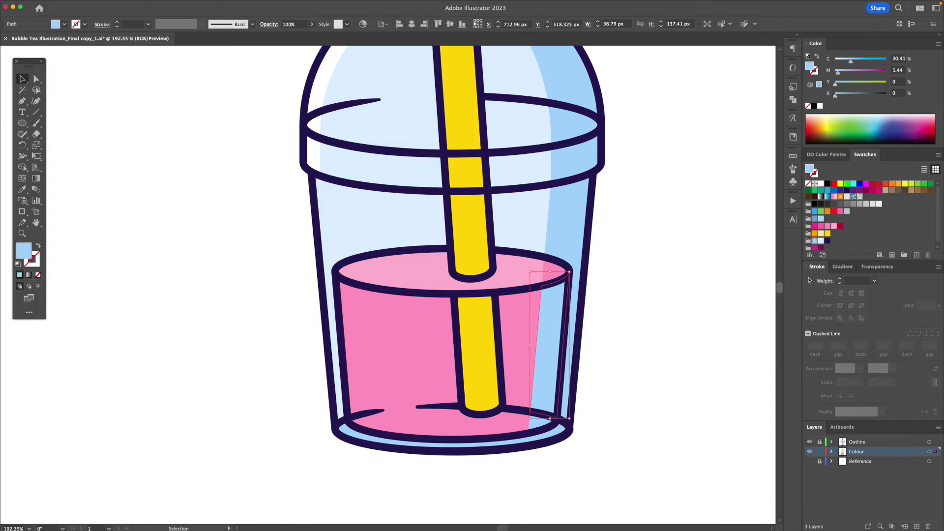
pyautogui.click(819, 228)
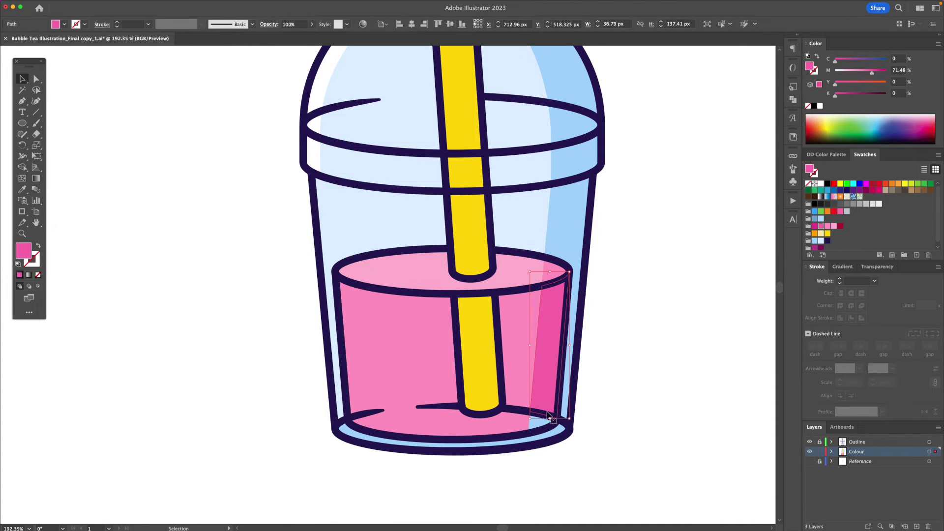
pyautogui.click(541, 424)
pyautogui.click(821, 227)
pyautogui.click(628, 322)
# Step: Draw a closed white Pen shape along the cup body's left edge, from under the rim to below the base
pyautogui.hscroll(-2, 628, 317)
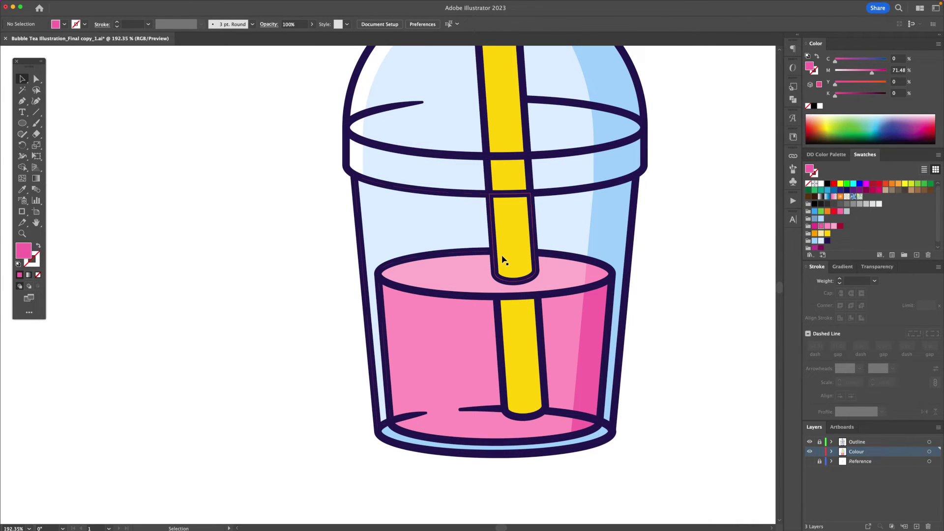
pyautogui.press('p')
pyautogui.click(354, 176)
pyautogui.click(396, 460)
pyautogui.click(329, 440)
pyautogui.click(300, 184)
pyautogui.click(354, 175)
pyautogui.click(369, 181)
pyautogui.press('v')
# Step: Trim the white highlight to the left cup body piece by deleting its outer area with Shape Builder
pyautogui.keyDown('shift'); pyautogui.click(415, 222); pyautogui.keyUp('shift')
pyautogui.hotkey('shift', 'm')
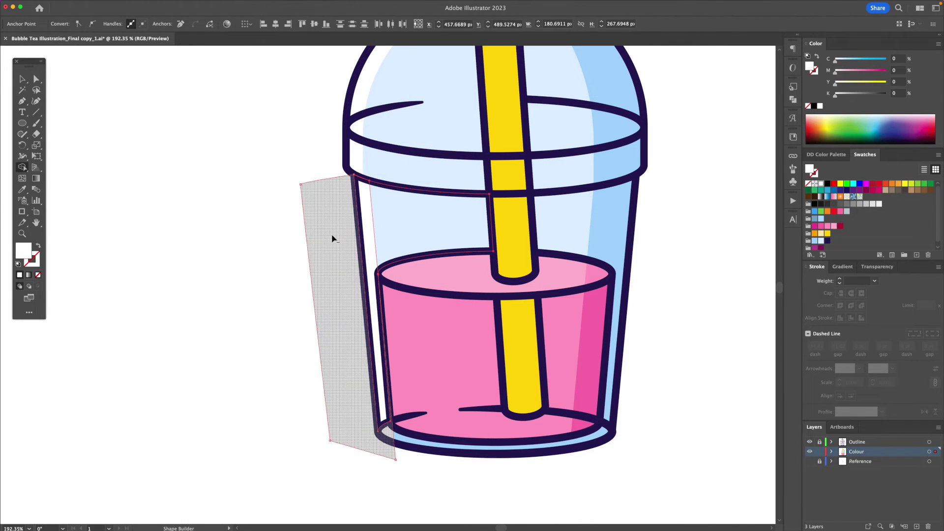
pyautogui.keyDown('alt'); pyautogui.click(332, 237); pyautogui.keyUp('alt')
pyautogui.press('v')
pyautogui.click(283, 235)
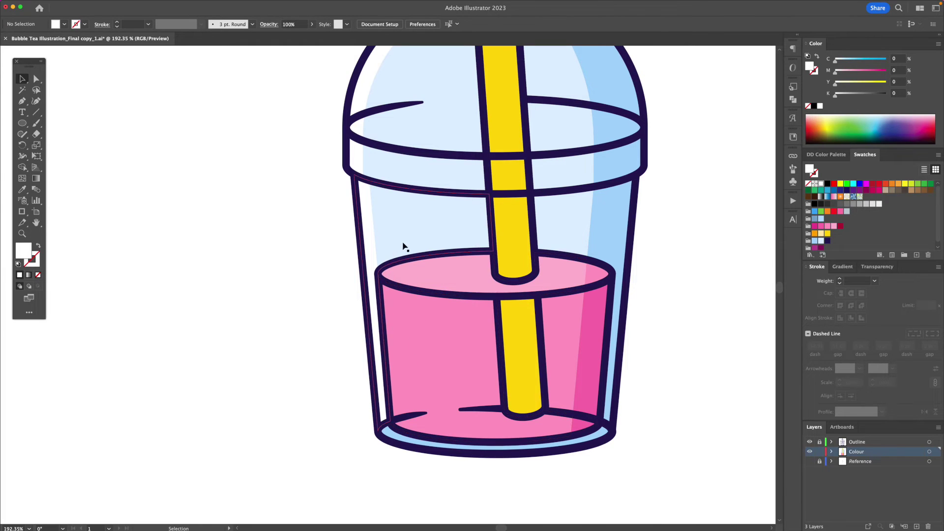
# Step: Draw a narrow white ellipse about 22 by 165 px over the cup's left side and tilt it parallel to the cup wall
pyautogui.click(20, 124)
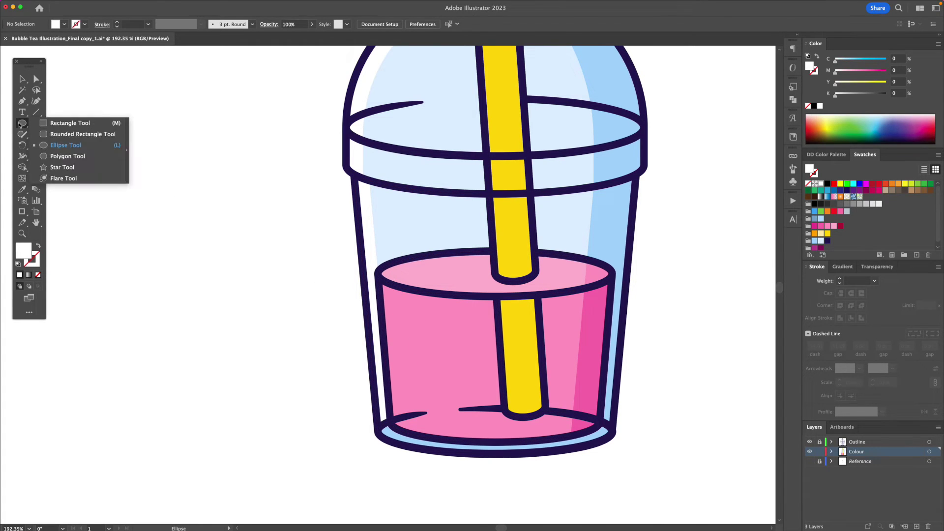
pyautogui.moveTo(393, 238); pyautogui.dragTo(420, 404)
pyautogui.press('r')
pyautogui.moveTo(419, 222); pyautogui.dragTo(408, 222)
pyautogui.press('v')
pyautogui.moveTo(403, 273); pyautogui.dragTo(400, 264)
pyautogui.moveTo(416, 392); pyautogui.dragTo(415, 397)
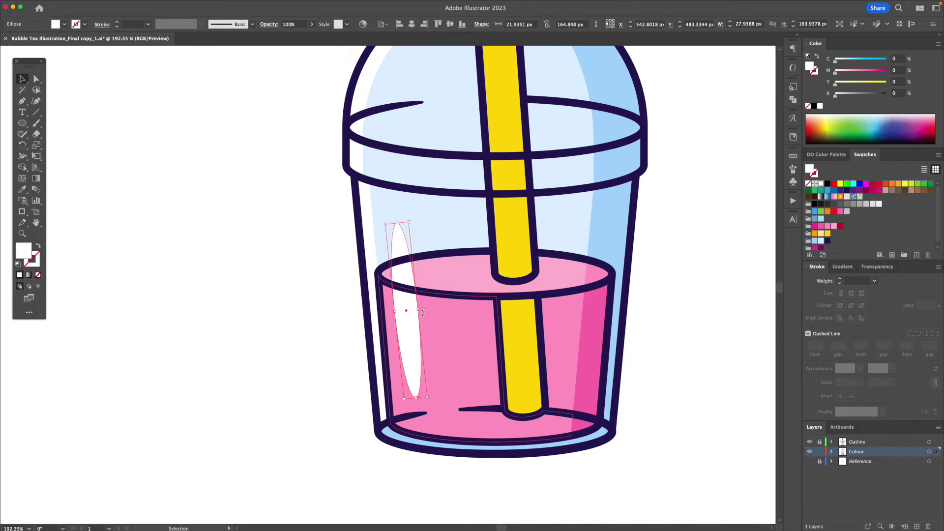
pyautogui.moveTo(415, 217); pyautogui.dragTo(417, 218)
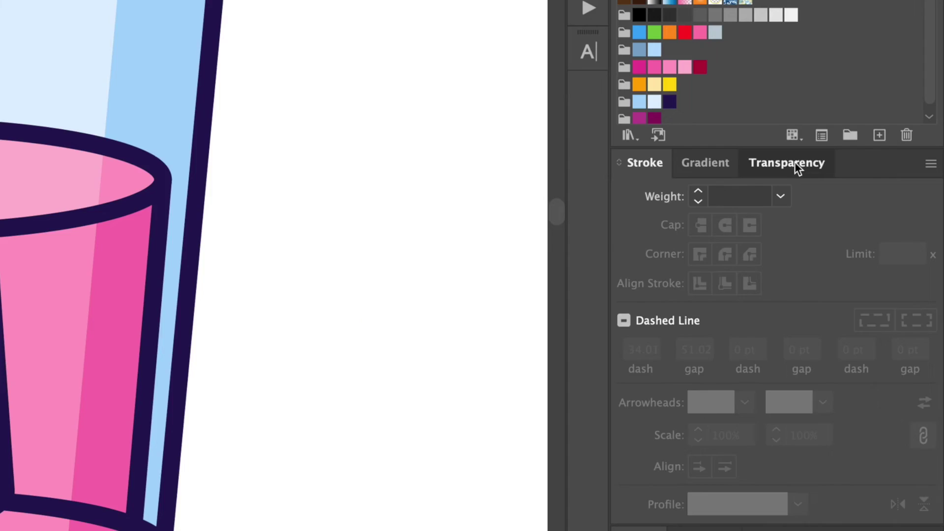
# Step: Set the opacity of the narrow white highlight ellipse to 50%
pyautogui.click(880, 267)
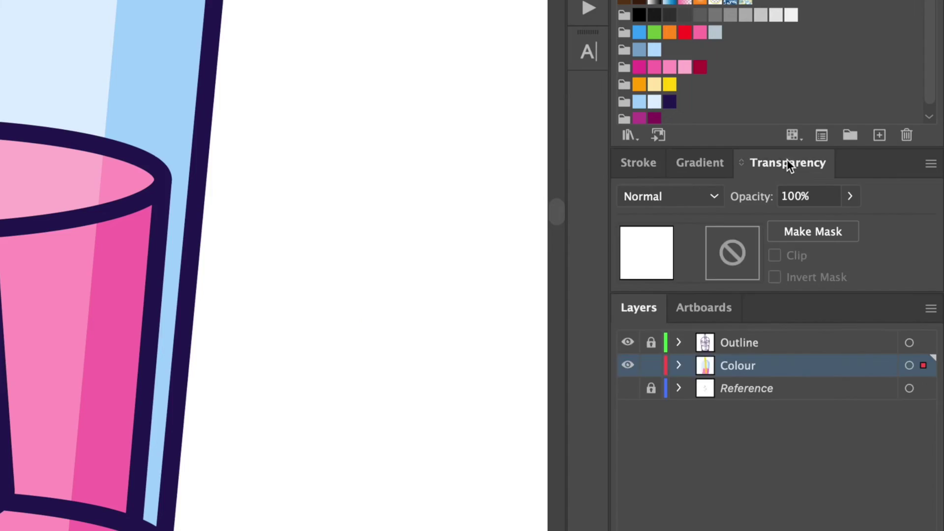
pyautogui.click(811, 194)
pyautogui.write('50')
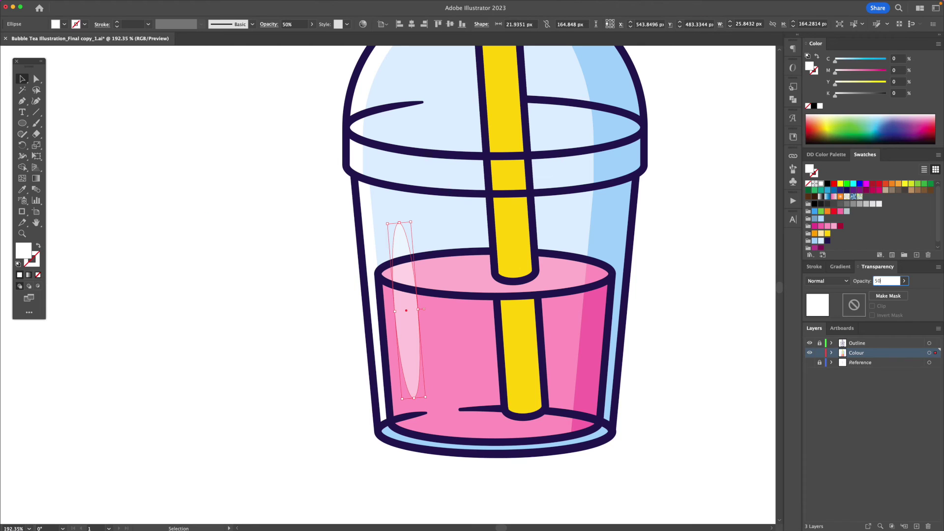
pyautogui.press('Return')
pyautogui.click(680, 297)
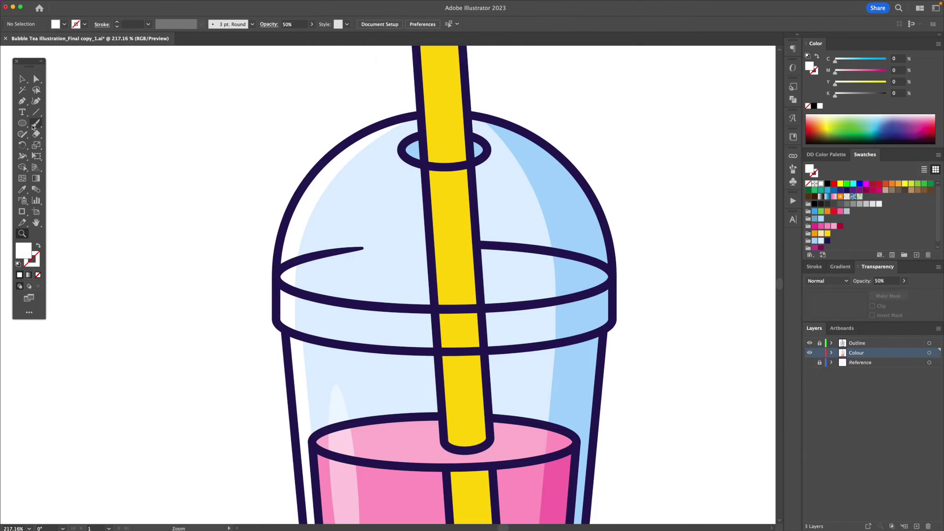
# Step: Draw a small white ellipse highlight on the dome lid's left side and tilt it to follow the dome's curve
pyautogui.click(23, 123)
pyautogui.moveTo(339, 201); pyautogui.dragTo(364, 280)
pyautogui.press('v')
pyautogui.moveTo(368, 197)
pyautogui.mouseDown()
pyautogui.moveTo(384, 200)
pyautogui.moveTo(355, 196)
pyautogui.moveTo(378, 174)
pyautogui.moveTo(354, 199)
pyautogui.mouseUp()
pyautogui.moveTo(325, 236); pyautogui.dragTo(330, 230)
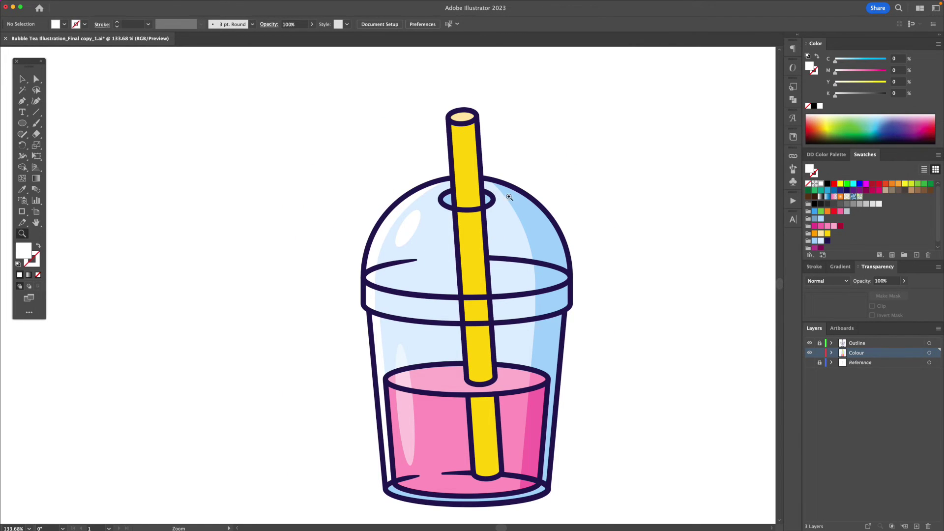
# Step: Draw a closed orange Pen shape with its straight edge running down the straw's centre and its outer side beyond the cup's right edge
pyautogui.click(814, 234)
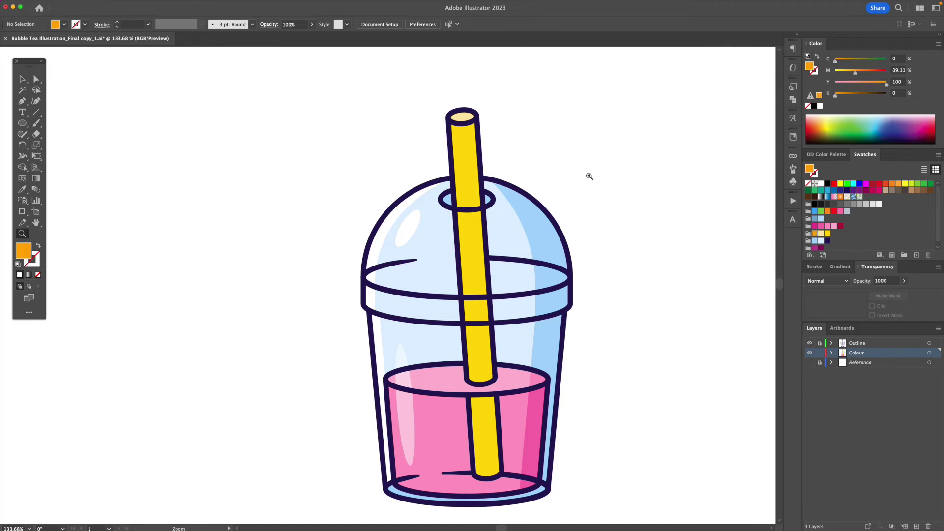
pyautogui.press('p')
pyautogui.click(462, 97)
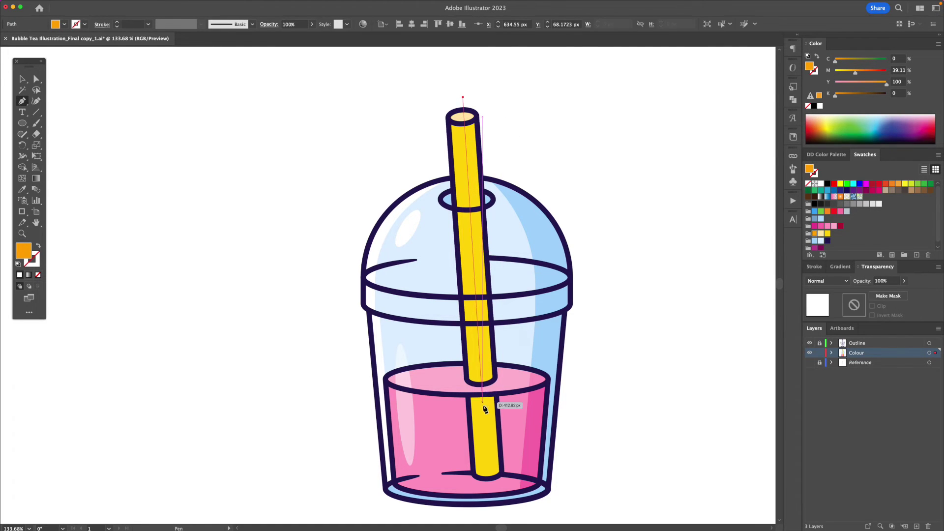
pyautogui.click(488, 486)
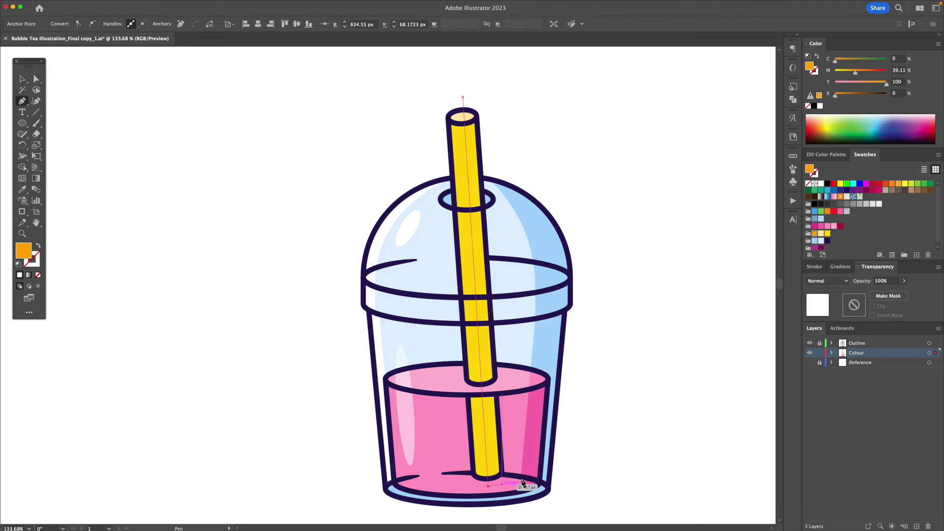
pyautogui.click(536, 480)
pyautogui.click(587, 346)
pyautogui.click(544, 149)
pyautogui.click(481, 88)
pyautogui.click(463, 97)
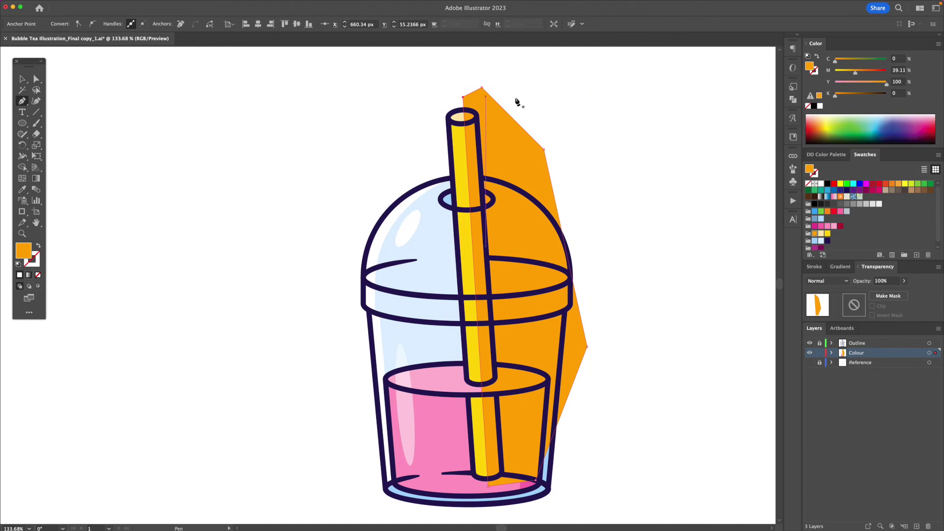
# Step: Trim the orange shadow to the straw pieces by deleting its area outside the straw with Shape Builder
pyautogui.press('v')
pyautogui.keyDown('shift'); pyautogui.click(459, 157); pyautogui.keyUp('shift')
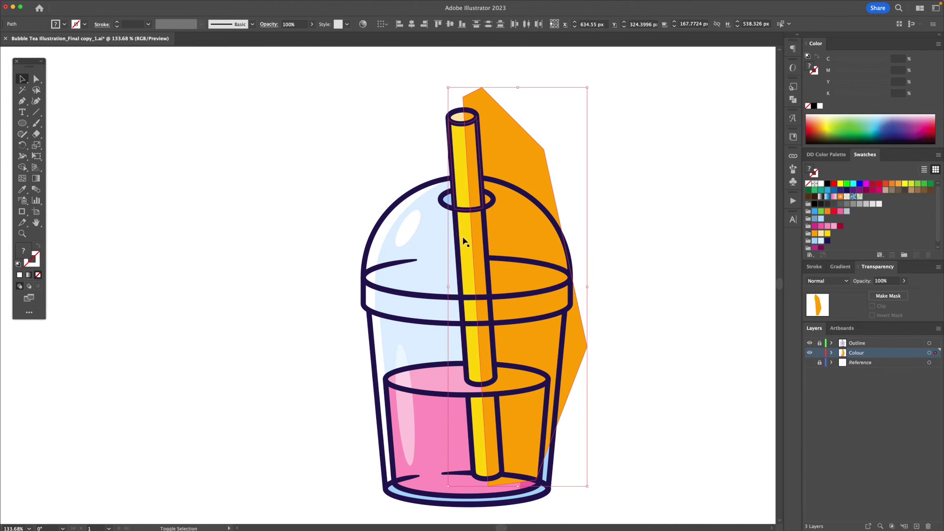
pyautogui.keyDown('shift'); pyautogui.click(477, 417); pyautogui.keyUp('shift')
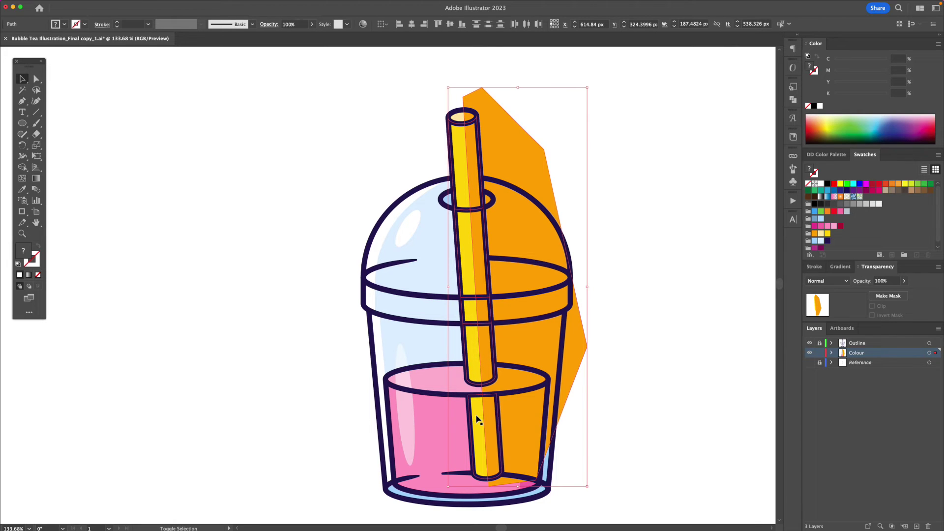
pyautogui.hotkey('shift', 'm')
pyautogui.keyDown('alt'); pyautogui.click(541, 332); pyautogui.keyUp('alt')
pyautogui.press('v')
pyautogui.click(617, 246)
# Step: Recolour the straw's opening with the straw's yellow and place a slightly narrower copy of the ellipse just below it
pyautogui.scroll(6, 464, 85)
pyautogui.click(460, 217)
pyautogui.press('a')
pyautogui.press('v')
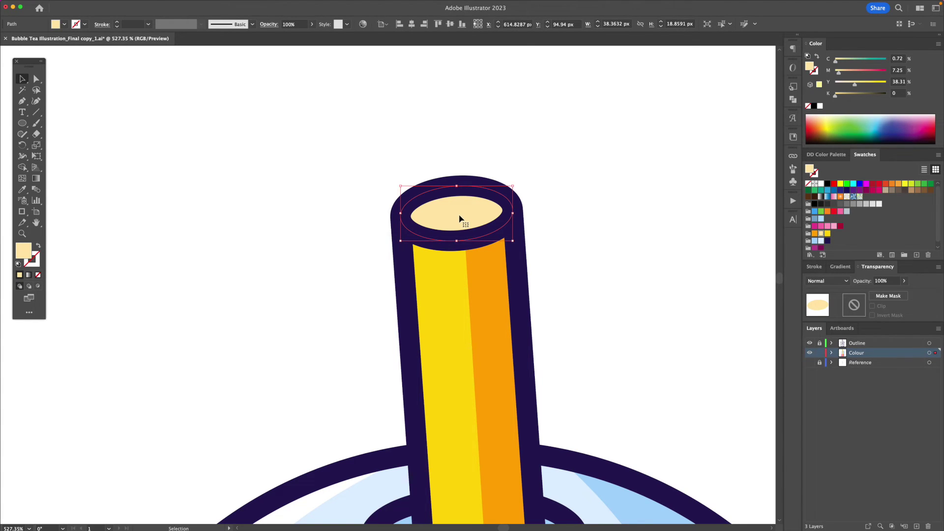
pyautogui.moveTo(463, 210); pyautogui.dragTo(503, 244)
pyautogui.press('i')
pyautogui.click(458, 311)
pyautogui.press('v')
pyautogui.click(482, 210)
pyautogui.press('Delete')
pyautogui.click(481, 224)
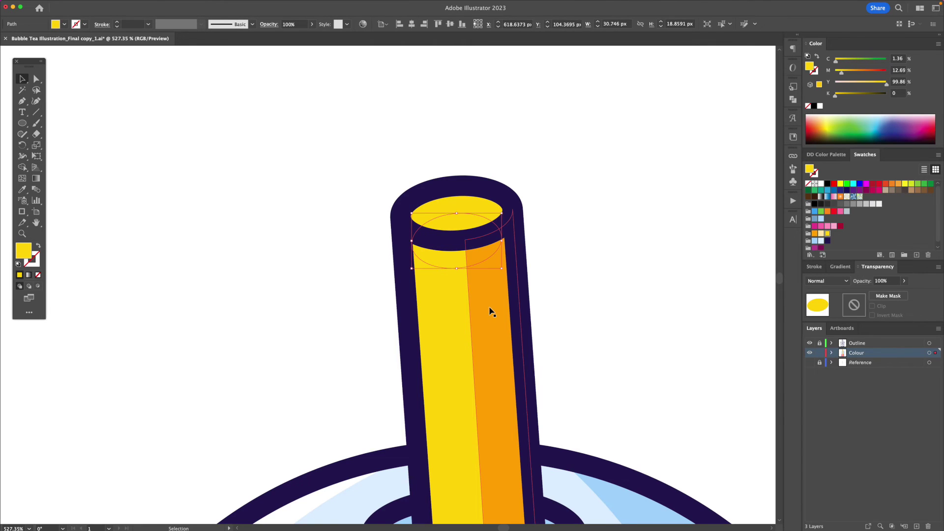
# Step: Recolour the lower ellipse copy with the straw shadow's orange and arrange the straw's front in front of it
pyautogui.press('i')
pyautogui.click(491, 311)
pyautogui.press('v')
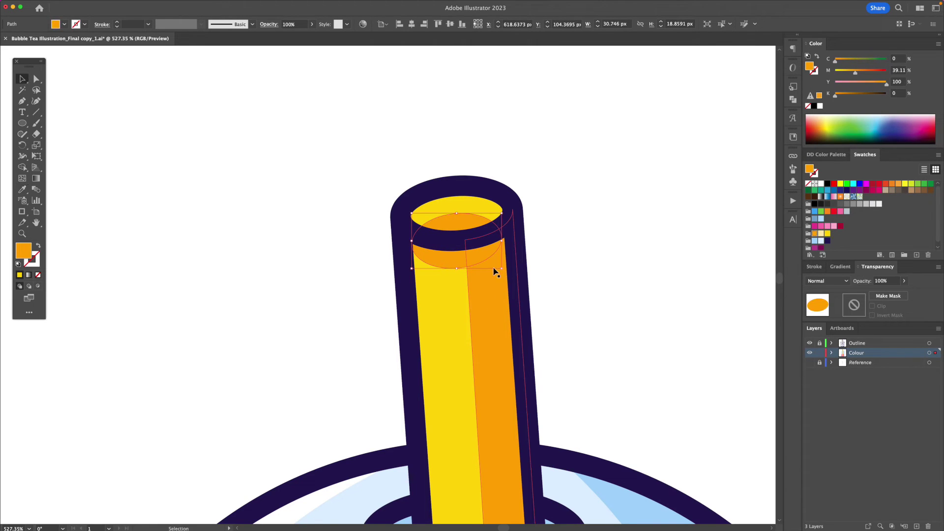
pyautogui.click(455, 279)
pyautogui.press('super+]')
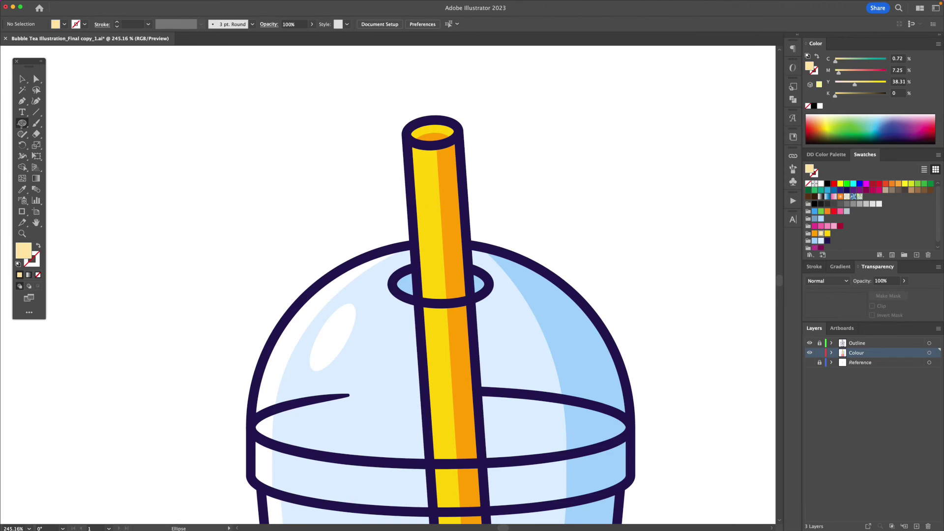
# Step: Draw a thin cream ellipse about 9 by 209 px along the upper straw's left edge and tilt it parallel to the straw
pyautogui.press('l')
pyautogui.moveTo(408, 147); pyautogui.dragTo(420, 431)
pyautogui.press('r')
pyautogui.moveTo(418, 92); pyautogui.dragTo(400, 98)
pyautogui.press('v')
pyautogui.moveTo(405, 221); pyautogui.dragTo(417, 231)
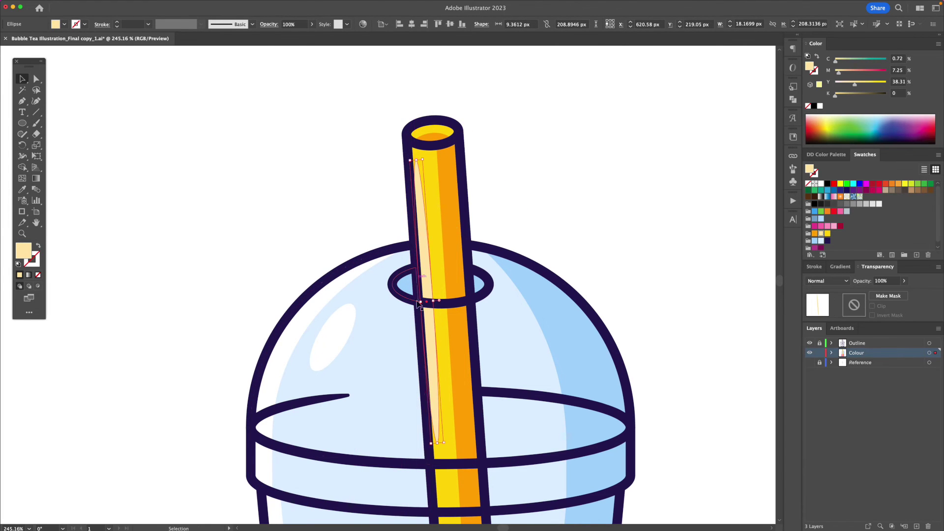
pyautogui.scroll(-5, 414, 354)
pyautogui.moveTo(416, 353); pyautogui.dragTo(422, 388)
# Step: Draw a dark magenta ellipse about 190 by 31 px covering the base of the liquid and align it with the base outline
pyautogui.scroll(3, 414, 302)
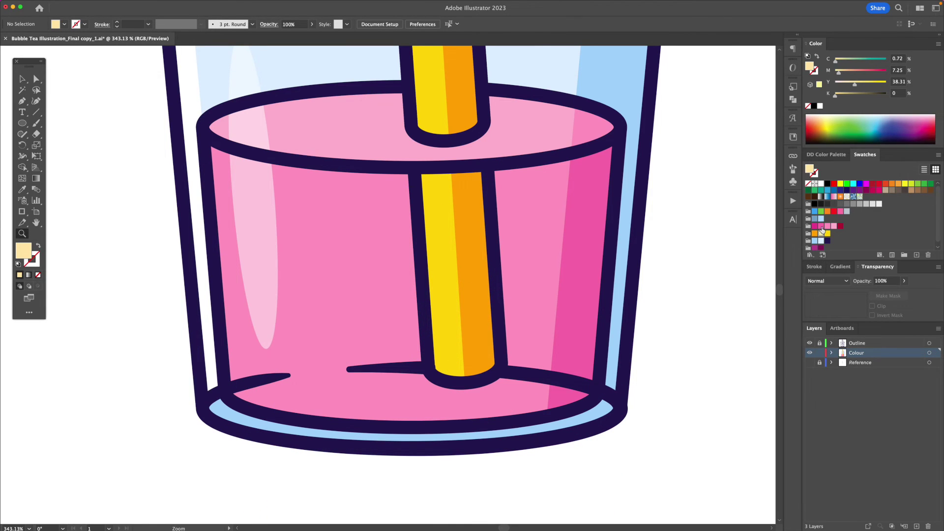
pyautogui.click(821, 226)
pyautogui.click(815, 226)
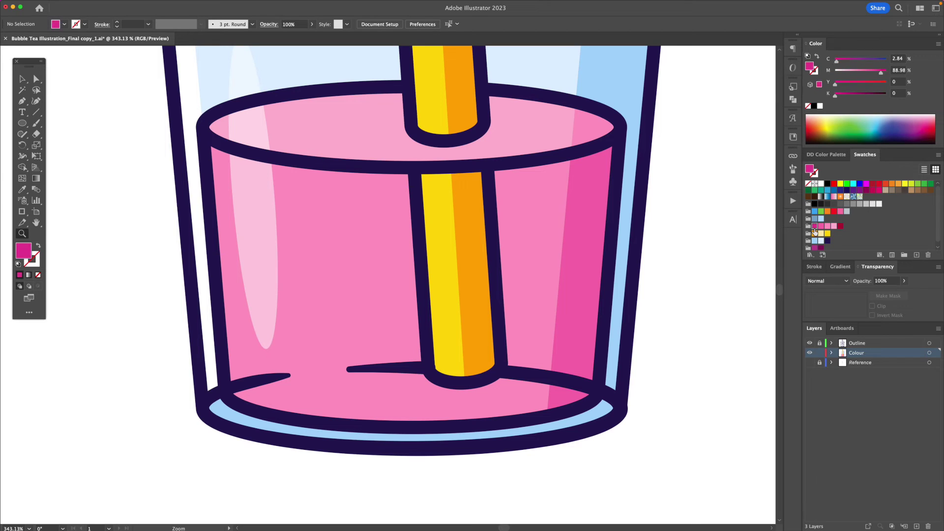
pyautogui.click(23, 123)
pyautogui.moveTo(240, 377); pyautogui.dragTo(594, 424)
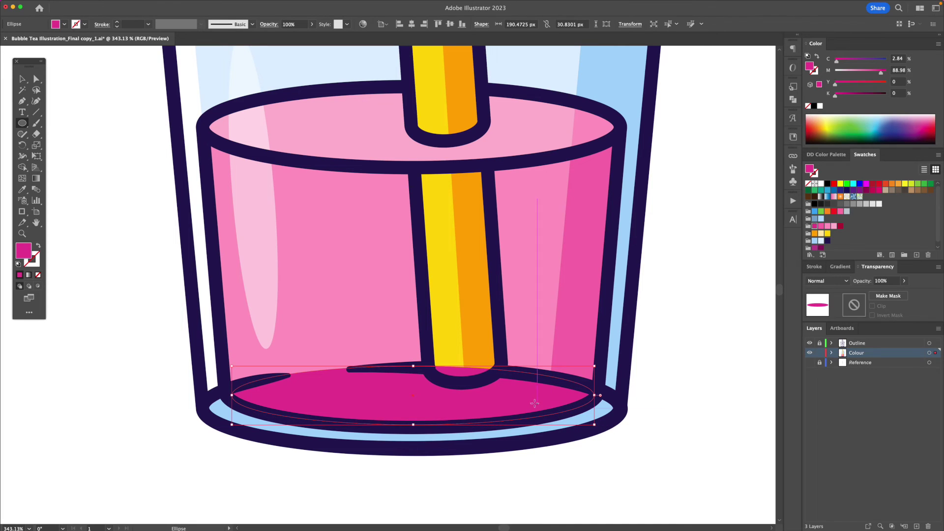
pyautogui.press('v')
pyautogui.moveTo(491, 401); pyautogui.dragTo(489, 402)
# Step: Bring the submerged straw piece and its orange shadow to the front, above the dark magenta base ellipse
pyautogui.click(481, 333)
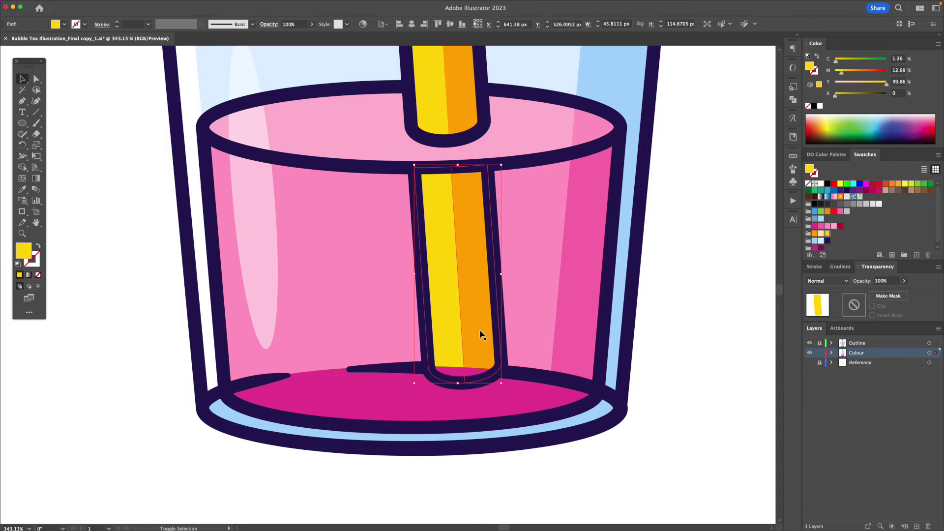
pyautogui.rightClick(480, 333)
pyautogui.moveTo(511, 490)
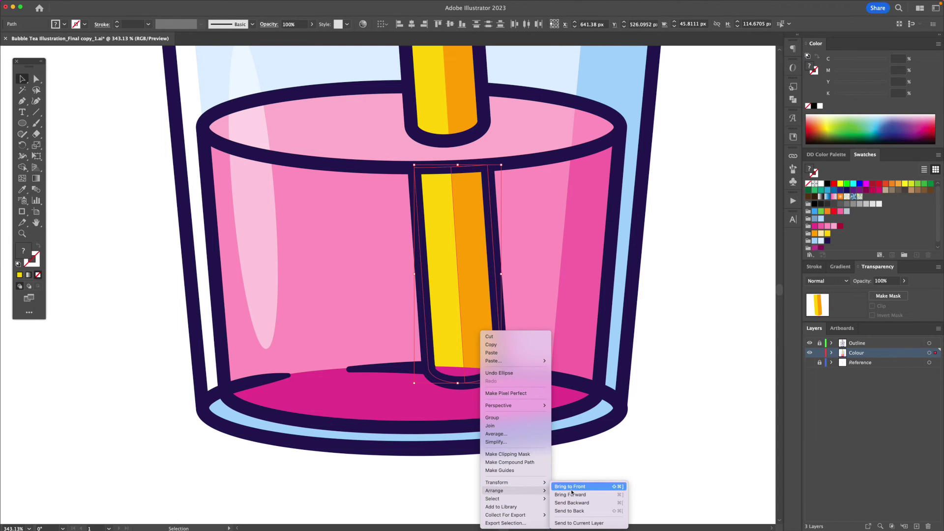
pyautogui.click(576, 487)
pyautogui.click(691, 401)
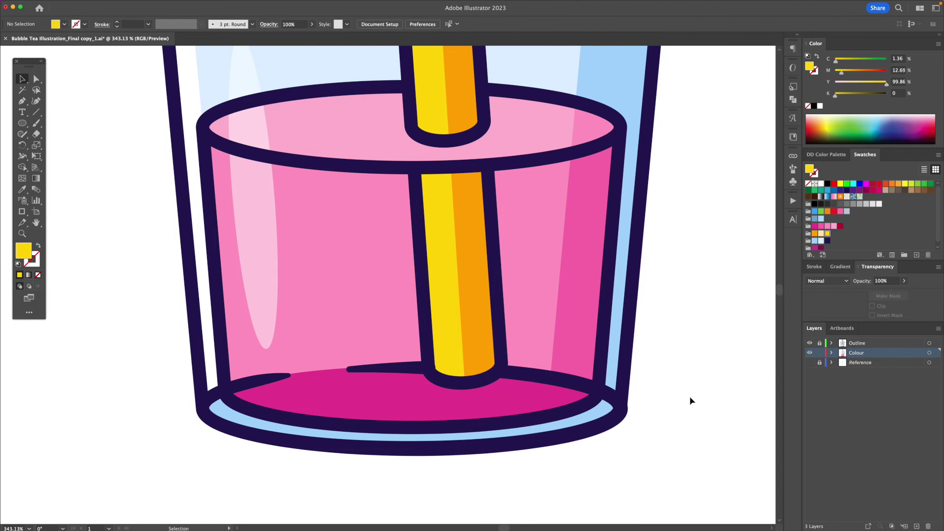
# Step: Draw an ellipse about 58 by 21 px where the straw meets the liquid surface and give it the liquid shadow's darker pink
pyautogui.scroll(3, 697, 403)
pyautogui.press('l')
pyautogui.moveTo(375, 322); pyautogui.dragTo(530, 377)
pyautogui.press('i')
pyautogui.click(644, 388)
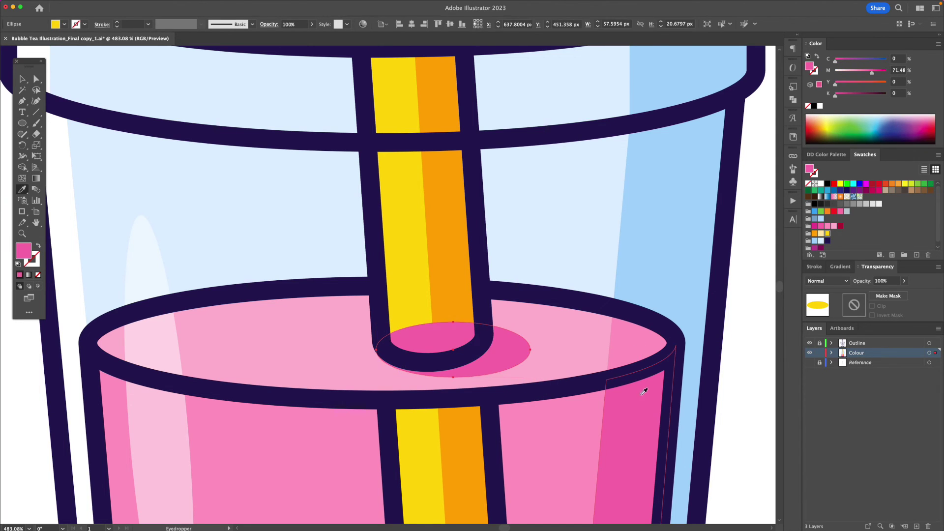
# Step: Send the pink ellipse backward behind the straw while keeping it above the liquid surface
pyautogui.press('v')
pyautogui.press('super+bracketleft')
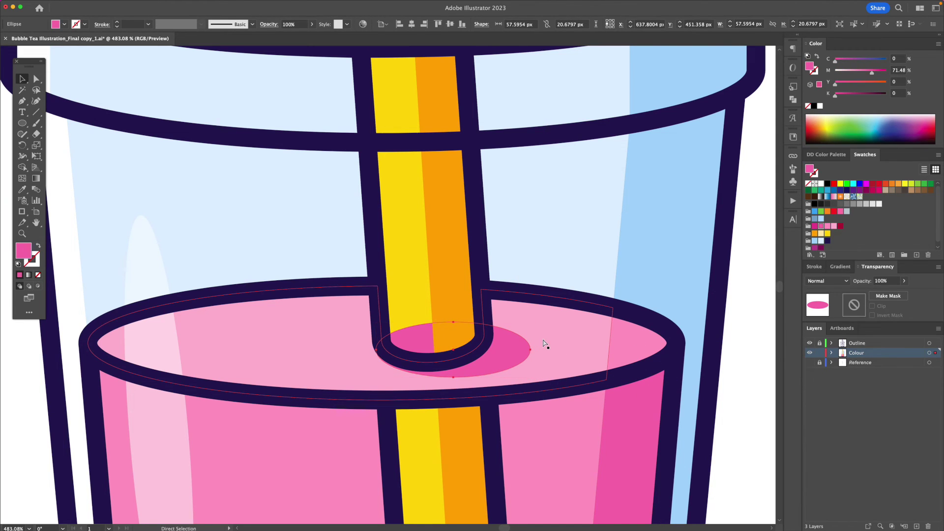
pyautogui.press('super+bracketleft')
pyautogui.press('super+bracketleft')
pyautogui.press('super+bracketright')
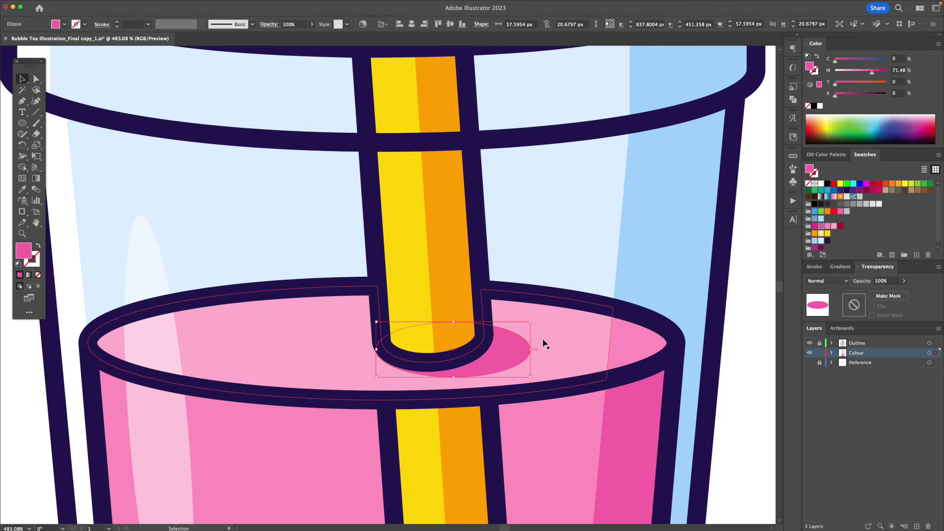
# Step: Lock the Colour layer, unlock the Outline layer and make Outline the active layer
pyautogui.press('z')
pyautogui.moveTo(544, 340); pyautogui.dragTo(464, 340)
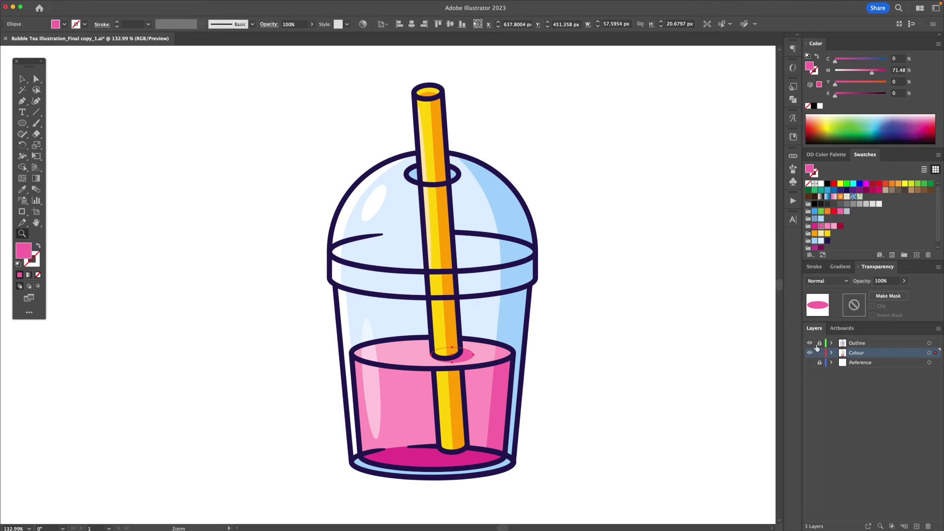
pyautogui.click(819, 353)
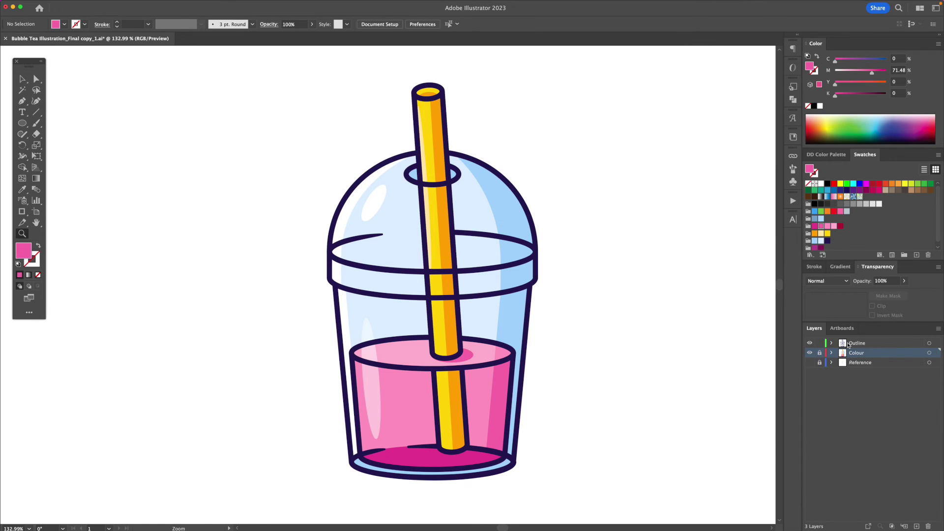
pyautogui.click(853, 343)
# Step: Draw a small unfilled circle with a 7 pt navy stroke on the empty canvas beside the cup's lower right side
pyautogui.moveTo(536, 357); pyautogui.dragTo(409, 350)
pyautogui.moveTo(470, 349); pyautogui.dragTo(487, 347)
pyautogui.press('l')
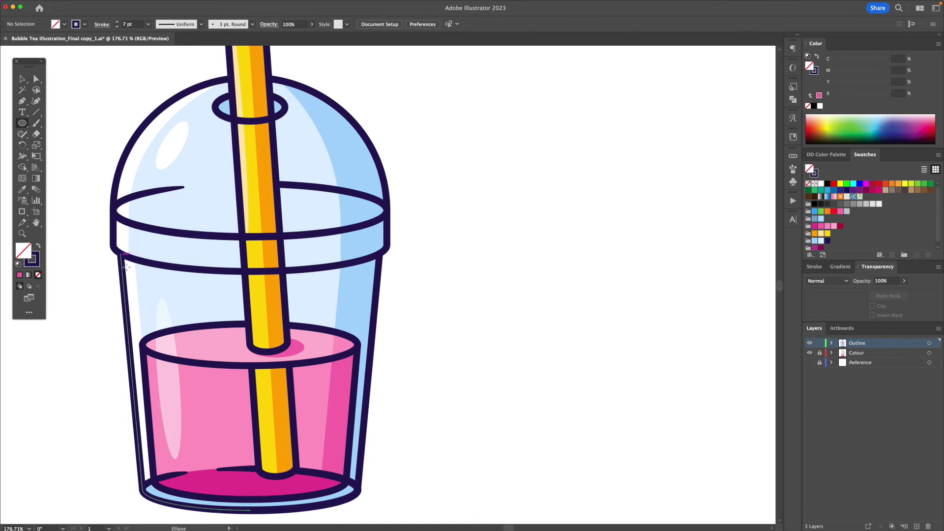
pyautogui.moveTo(422, 353); pyautogui.dragTo(441, 378)
pyautogui.press('v')
pyautogui.click(435, 413)
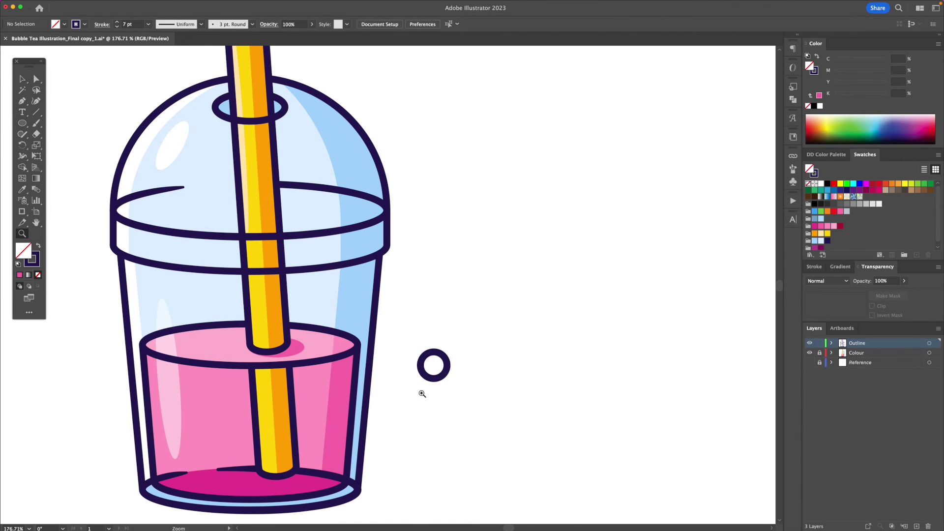
# Step: Enlarge the outlined circle to about 30 px in diameter and leave it selected
pyautogui.scroll(5, 421, 386)
pyautogui.click(510, 363)
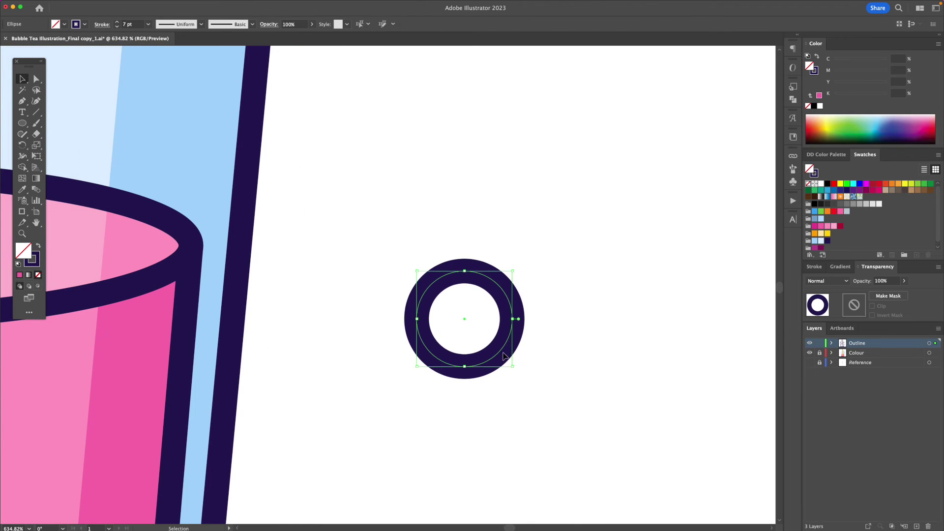
pyautogui.moveTo(512, 367); pyautogui.dragTo(521, 377)
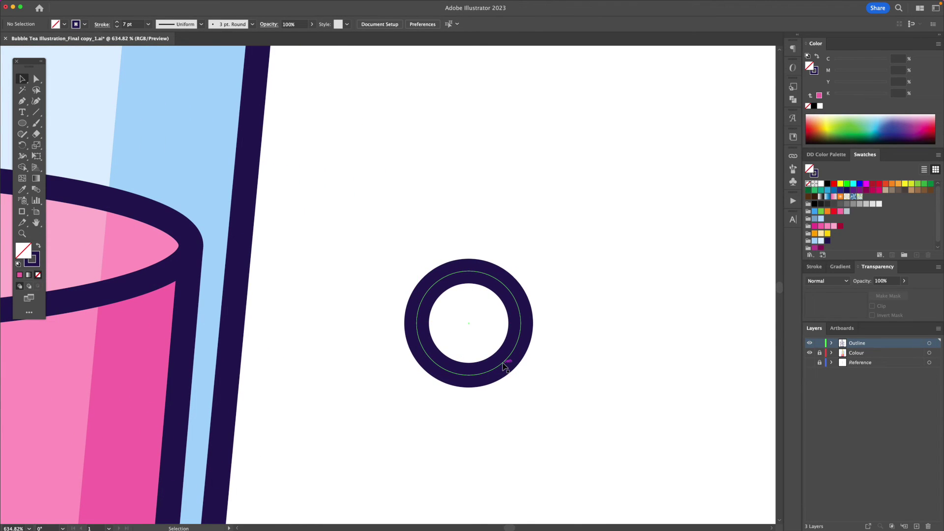
pyautogui.press('a')
pyautogui.click(504, 366)
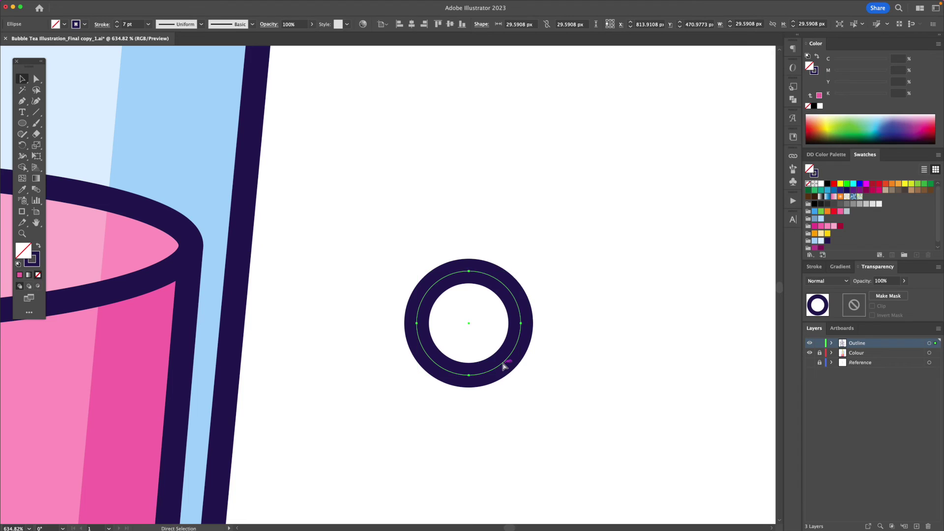
pyautogui.press('v')
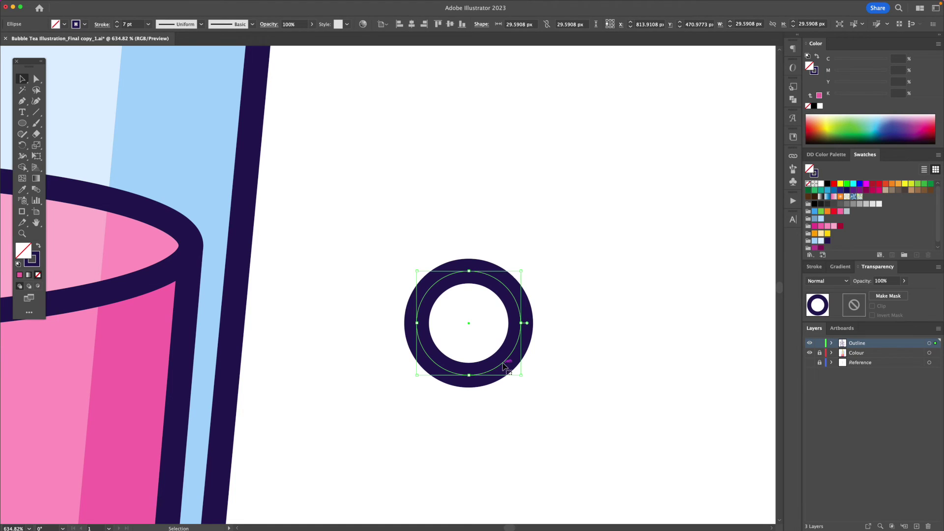
# Step: Give the selected circle a magenta fill with no stroke and send it behind the navy ring
pyautogui.click(817, 58)
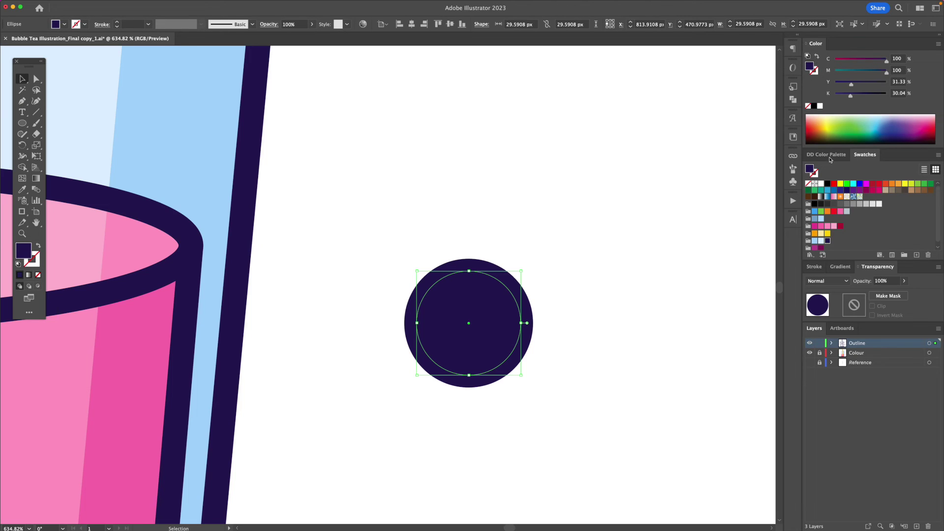
pyautogui.scroll(-1, 840, 224)
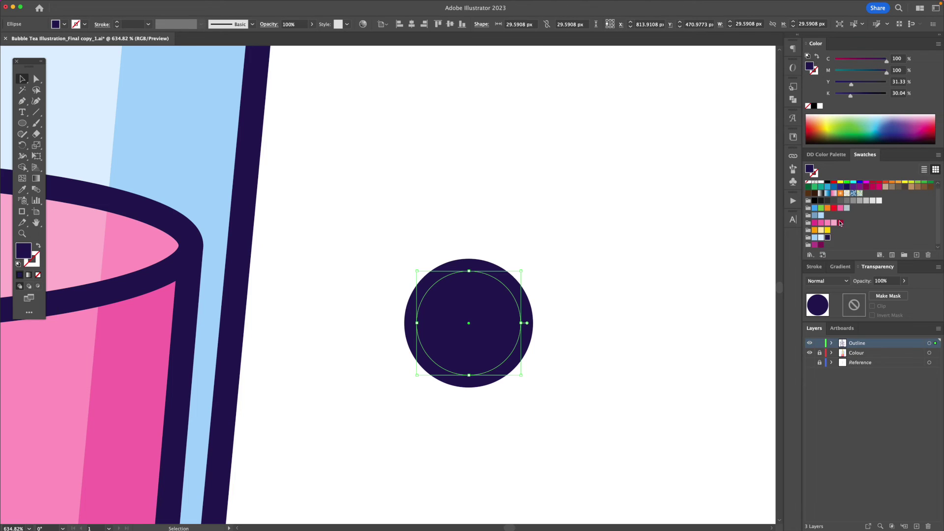
pyautogui.click(814, 244)
pyautogui.press('shift+super+bracketleft')
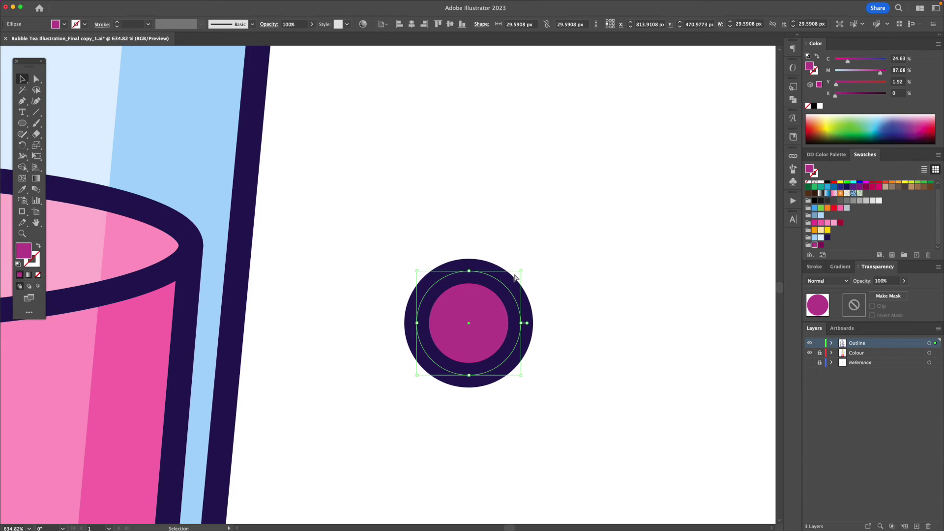
pyautogui.click(564, 274)
pyautogui.moveTo(487, 324); pyautogui.dragTo(596, 329)
pyautogui.press('super+z')
pyautogui.click(626, 341)
# Step: Copy the magenta circle inside the ring and paste the duplicate directly in front of it
pyautogui.press('a')
pyautogui.click(478, 336)
pyautogui.press('v')
pyautogui.press('super+c')
pyautogui.press('super+f')
pyautogui.moveTo(470, 333); pyautogui.dragTo(730, 332)
pyautogui.press('super+f')
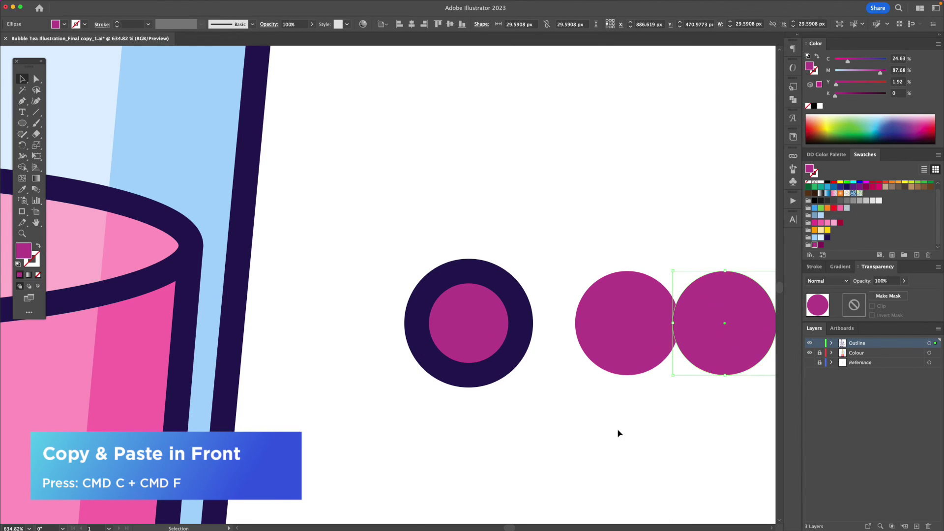
pyautogui.press('super+z')
pyautogui.press('super+z')
pyautogui.press('super+z')
pyautogui.click(581, 435)
# Step: Shrink and offset a duplicate circle toward the pearl's upper left, and cut it out of the magenta circle with Shape Builder to leave a crescent
pyautogui.moveTo(486, 341); pyautogui.dragTo(464, 318)
pyautogui.moveTo(490, 244); pyautogui.dragTo(485, 250)
pyautogui.keyDown('shift'); pyautogui.click(498, 327); pyautogui.keyUp('shift')
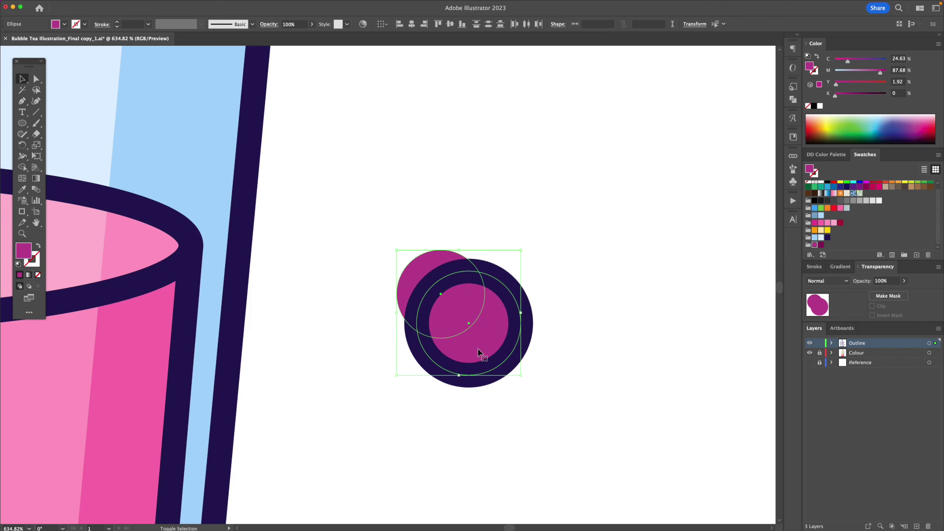
pyautogui.hotkey('shift', 'm')
pyautogui.moveTo(464, 307); pyautogui.dragTo(427, 278)
pyautogui.press('v')
pyautogui.click(535, 274)
# Step: Fill the crescent on the pearl's lower right with the dark purple swatch as a shadow
pyautogui.click(481, 332)
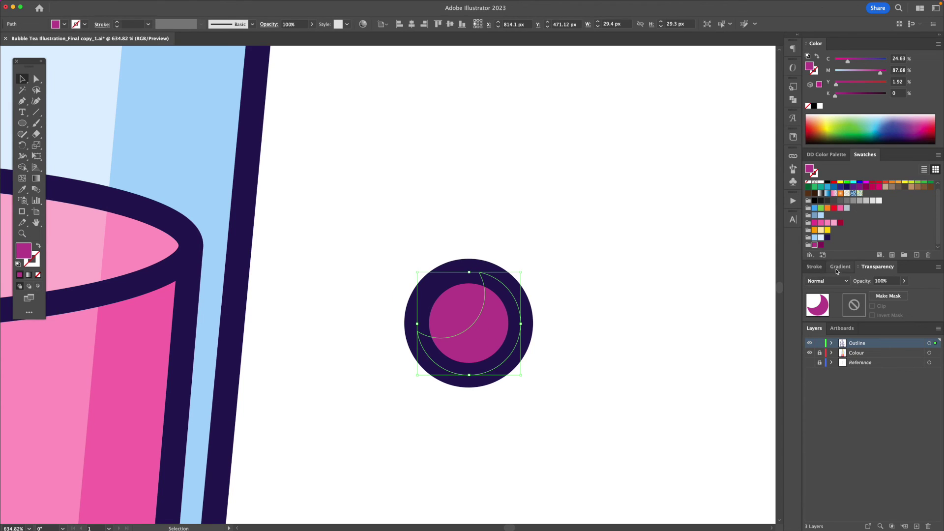
pyautogui.click(821, 245)
pyautogui.click(663, 261)
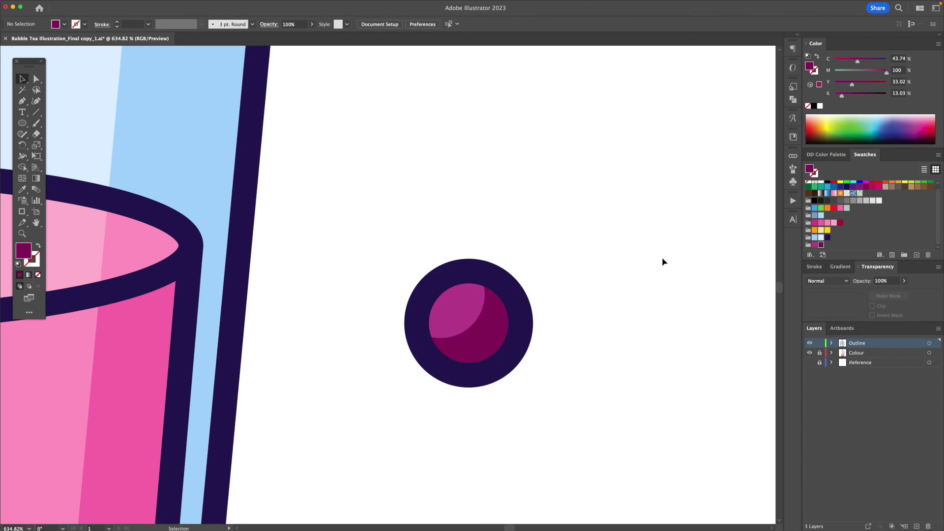
# Step: Draw a tilted ellipse about 5.6 by 9.3 px at the pearl's upper left and fill it with pink E573C5
pyautogui.press('l')
pyautogui.moveTo(441, 285); pyautogui.dragTo(453, 302)
pyautogui.press('v')
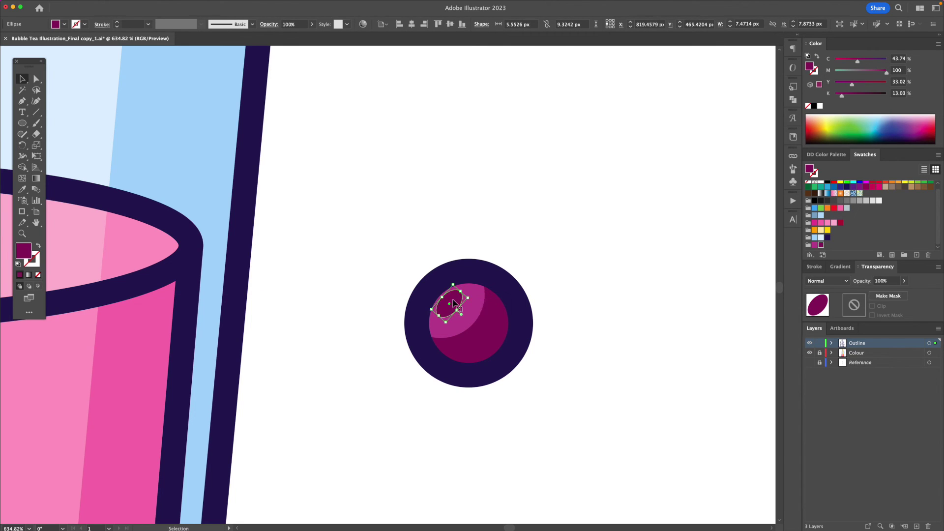
pyautogui.click(814, 245)
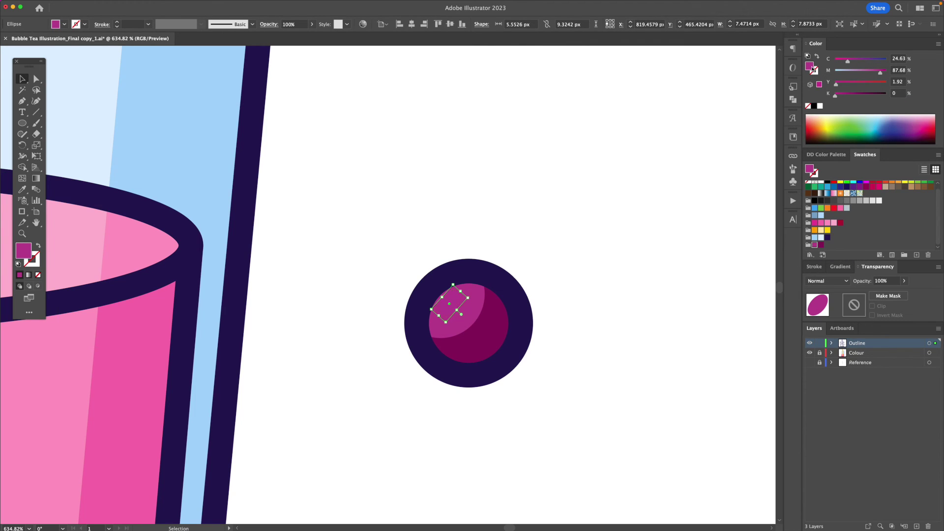
pyautogui.doubleClick(812, 69)
pyautogui.write('E573C5')
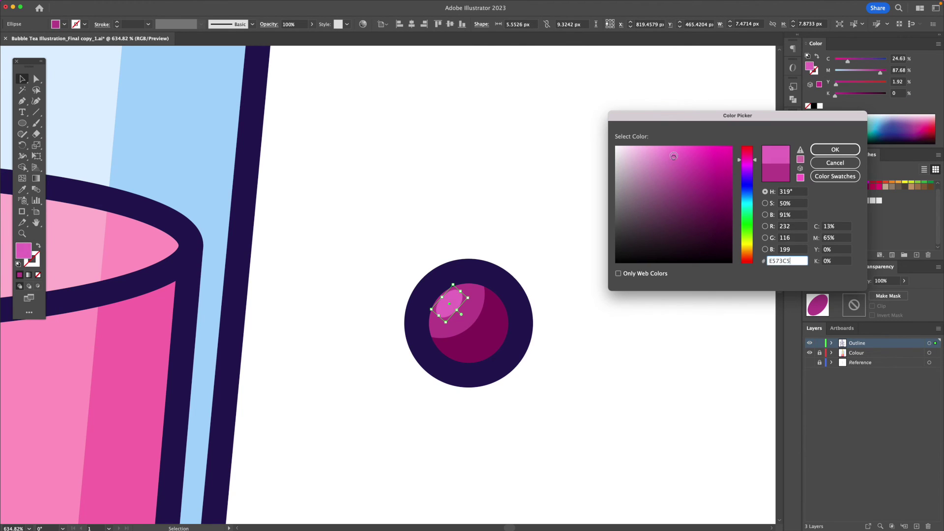
pyautogui.click(836, 150)
# Step: Group all parts of the finished pearl
pyautogui.moveTo(454, 307); pyautogui.dragTo(541, 299)
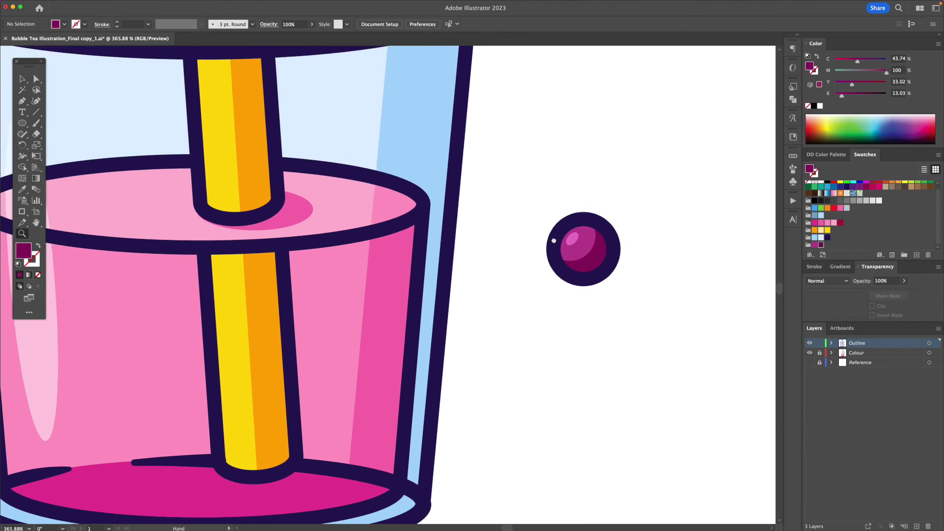
pyautogui.press('v')
pyautogui.moveTo(622, 219); pyautogui.dragTo(553, 281)
pyautogui.rightClick(576, 262)
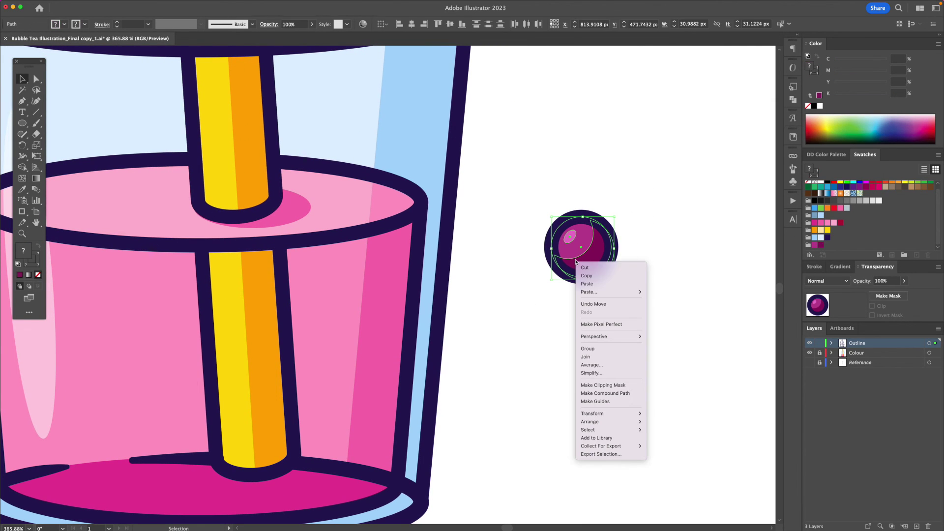
pyautogui.click(588, 348)
# Step: Place the pearl group in the left part of the pink liquid and transfer it to the unlocked Colour layer
pyautogui.scroll(-3, 565, 331)
pyautogui.hscroll(-3, 537, 327)
pyautogui.moveTo(645, 265); pyautogui.dragTo(266, 301)
pyautogui.hscroll(-5, 266, 301)
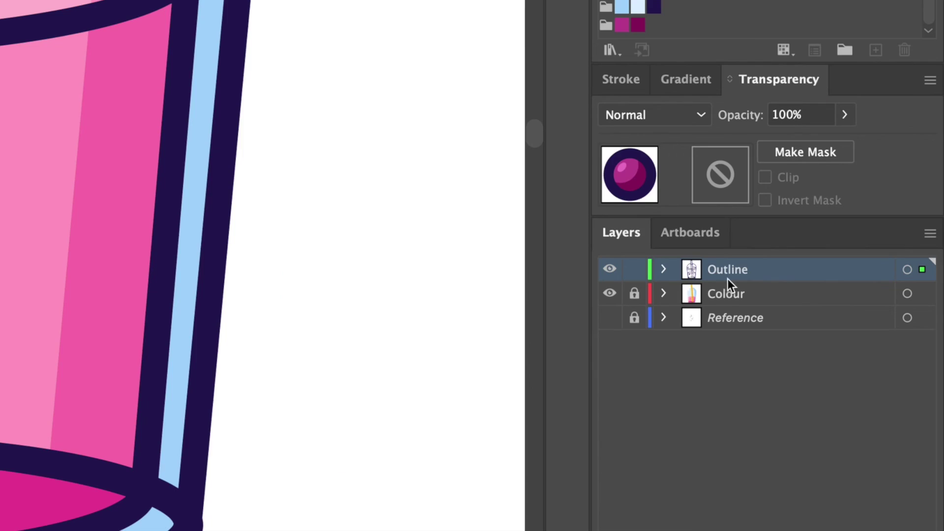
pyautogui.click(635, 293)
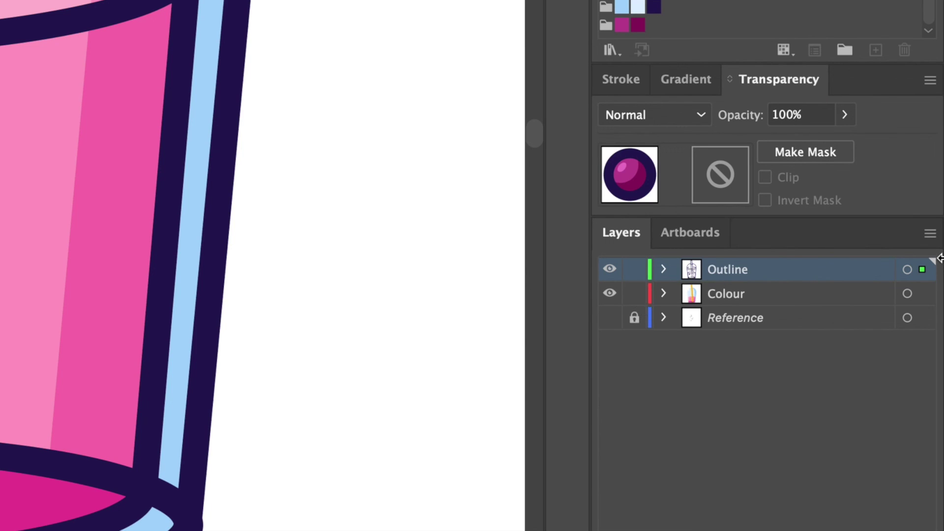
pyautogui.click(923, 295)
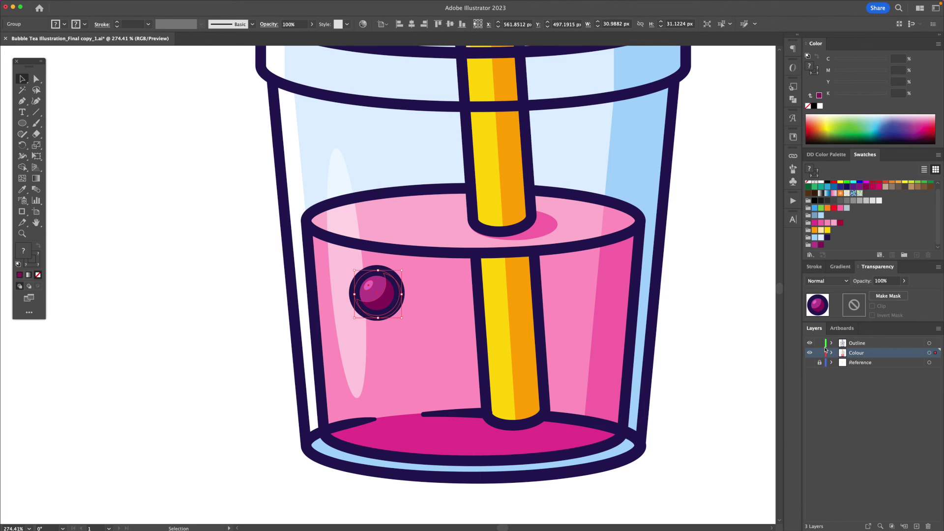
# Step: Bring the translucent white highlight ellipse on the cup to the front, over the pearl
pyautogui.click(341, 261)
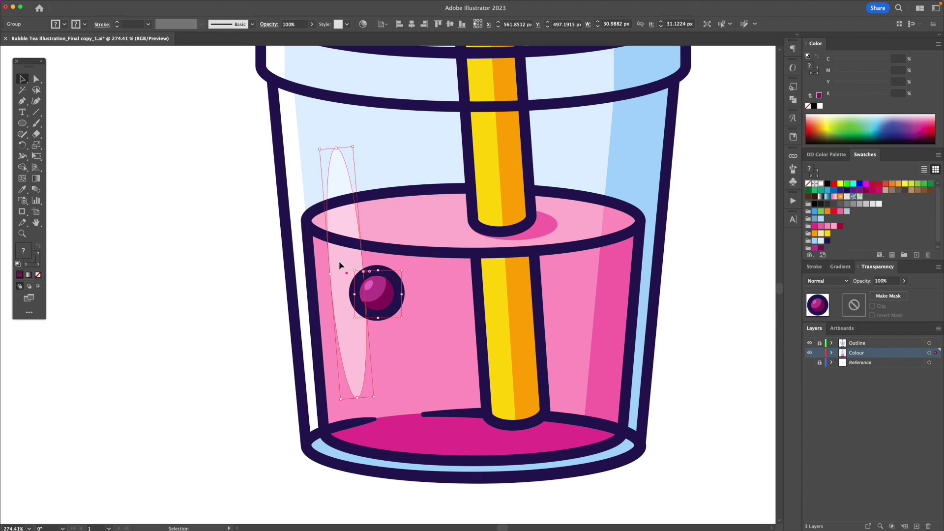
pyautogui.rightClick(337, 264)
pyautogui.moveTo(373, 443)
pyautogui.click(447, 443)
# Step: Duplicate the pearl five times across the pink liquid, with two copies overlapping the straw
pyautogui.click(385, 298)
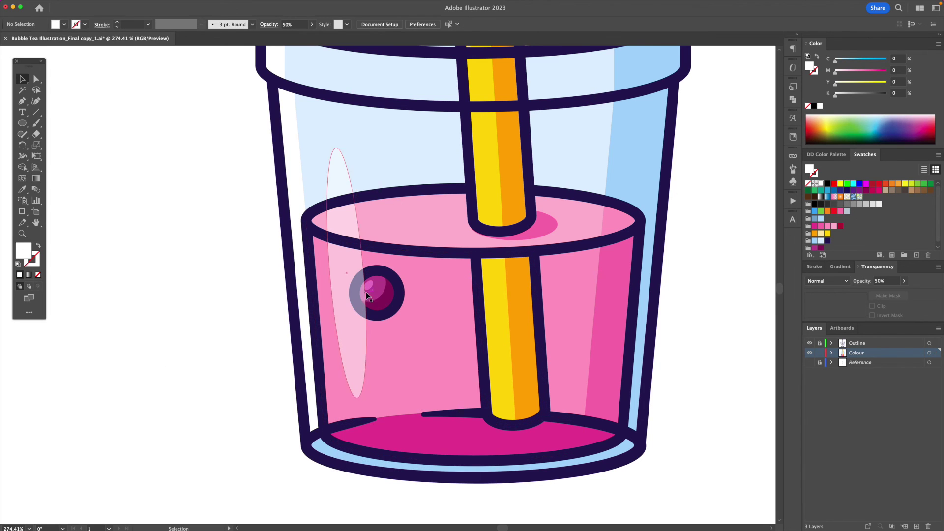
pyautogui.moveTo(385, 298); pyautogui.dragTo(414, 387)
pyautogui.moveTo(414, 387); pyautogui.dragTo(602, 357)
pyautogui.moveTo(529, 378); pyautogui.dragTo(505, 385)
pyautogui.moveTo(554, 313); pyautogui.dragTo(555, 309)
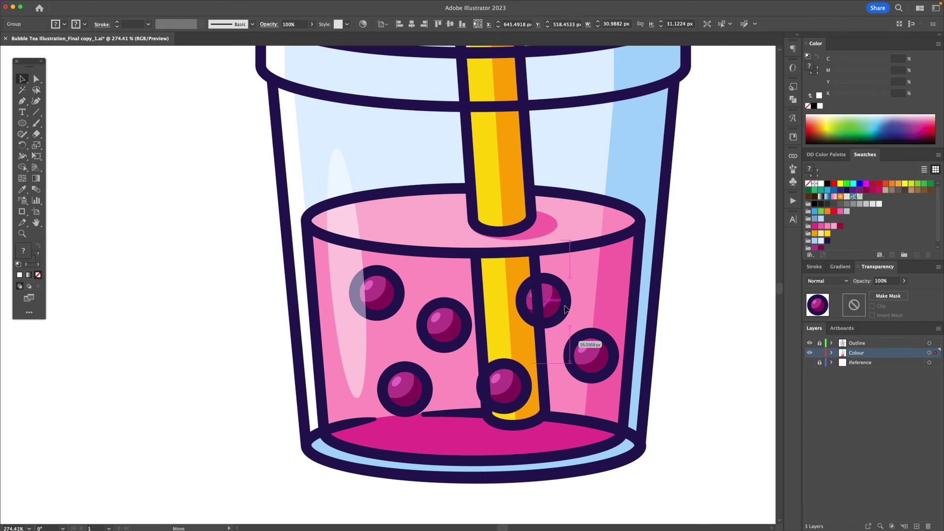
# Step: Reposition the pearls to spread them more evenly through the liquid and around the straw
pyautogui.moveTo(444, 328); pyautogui.dragTo(446, 322)
pyautogui.moveTo(405, 390); pyautogui.dragTo(413, 399)
pyautogui.moveTo(382, 308); pyautogui.dragTo(375, 318)
pyautogui.moveTo(505, 390); pyautogui.dragTo(504, 382)
pyautogui.moveTo(413, 397); pyautogui.dragTo(401, 396)
pyautogui.moveTo(440, 344); pyautogui.dragTo(438, 357)
pyautogui.moveTo(503, 381); pyautogui.dragTo(508, 389)
pyautogui.moveTo(550, 306); pyautogui.dragTo(547, 308)
# Step: Rotate the pearl just left of the straw and the lower-left pearl so their highlights face different directions
pyautogui.click(444, 335)
pyautogui.press('r')
pyautogui.moveTo(481, 305); pyautogui.dragTo(490, 328)
pyautogui.click(404, 397)
pyautogui.press('r')
pyautogui.moveTo(427, 375); pyautogui.dragTo(432, 393)
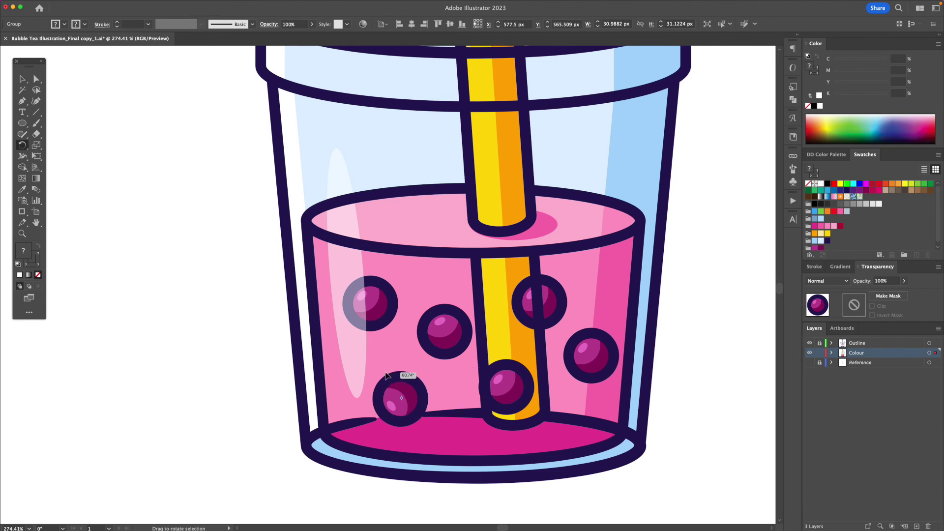
pyautogui.press('v')
# Step: Rotate the upper pearl on the straw and the far-right pearl to vary their highlight angles
pyautogui.click(506, 389)
pyautogui.click(556, 319)
pyautogui.press('r')
pyautogui.moveTo(565, 277); pyautogui.dragTo(575, 289)
pyautogui.press('v')
pyautogui.click(601, 351)
pyautogui.press('r')
pyautogui.moveTo(620, 343); pyautogui.dragTo(610, 330)
pyautogui.press('v')
# Step: Transfer the two pearls overlapping the straw to the Outline layer so they sit above its outline
pyautogui.click(539, 301)
pyautogui.keyDown('shift'); pyautogui.click(526, 381); pyautogui.keyUp('shift')
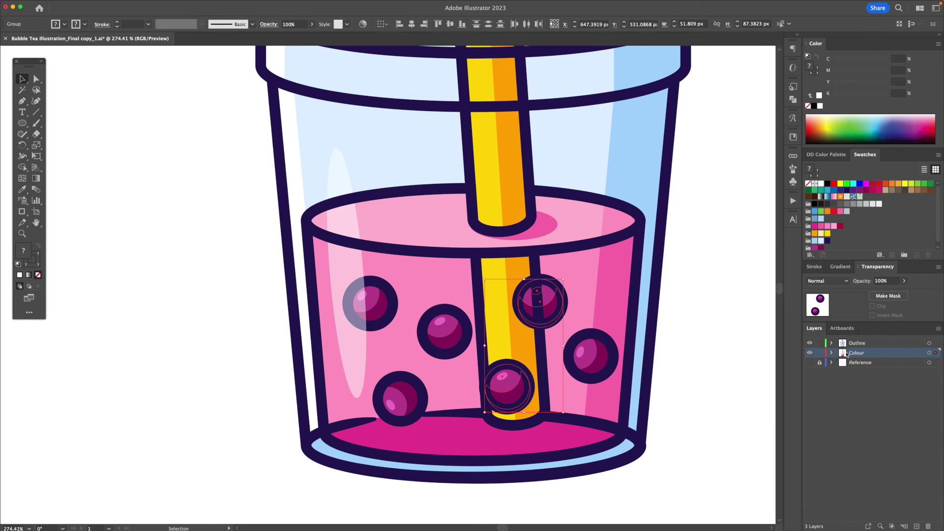
pyautogui.moveTo(936, 349); pyautogui.dragTo(936, 343)
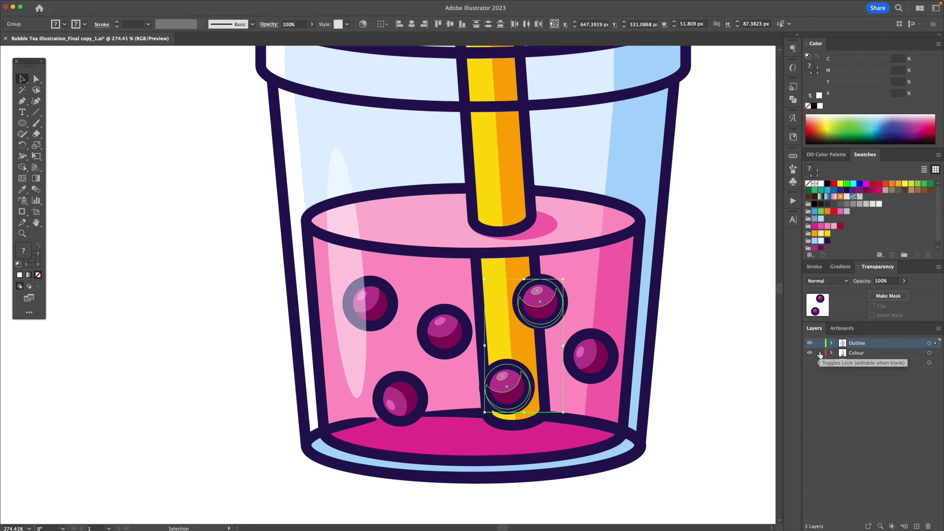
pyautogui.click(714, 393)
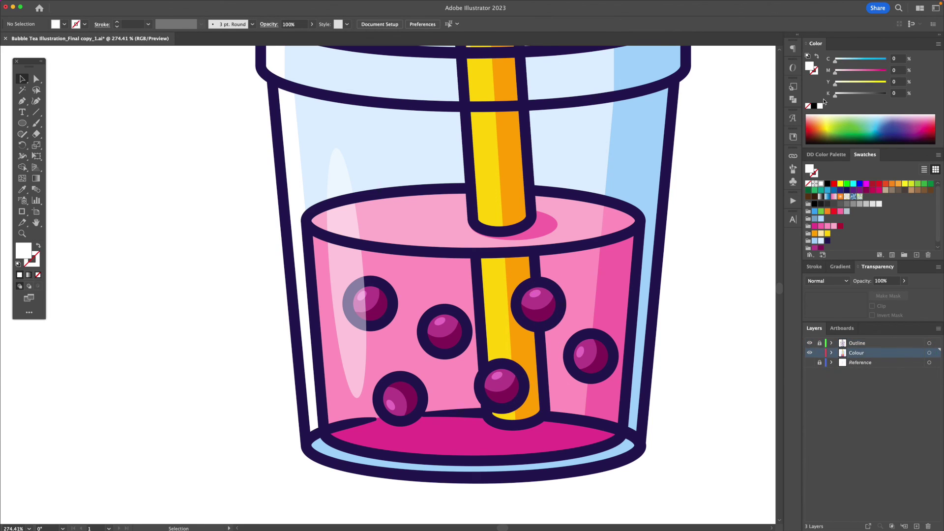
# Step: Draw a small circle with the navy swatch fill and no stroke in the pink liquid near the pearls
pyautogui.click(827, 242)
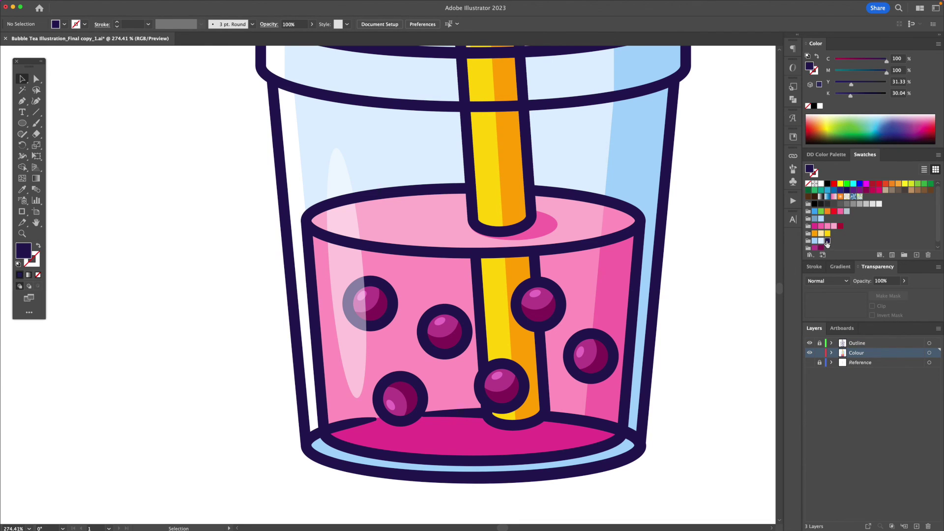
pyautogui.press('z')
pyautogui.moveTo(431, 296); pyautogui.dragTo(521, 292)
pyautogui.press('l')
pyautogui.moveTo(370, 245)
pyautogui.mouseDown()
pyautogui.moveTo(398, 272)
pyautogui.moveTo(363, 177)
pyautogui.moveTo(322, 302)
pyautogui.mouseUp()
# Step: Duplicate the small navy dot to scattered spots between the pearls in the liquid
pyautogui.press('v')
pyautogui.moveTo(324, 302)
pyautogui.keyDown('alt'); pyautogui.mouseDown()
pyautogui.moveTo(431, 399)
pyautogui.moveTo(270, 367)
pyautogui.mouseUp(); pyautogui.keyUp('alt')
pyautogui.moveTo(271, 366)
pyautogui.keyDown('alt'); pyautogui.mouseDown()
pyautogui.moveTo(423, 280)
pyautogui.moveTo(555, 139)
pyautogui.mouseUp(); pyautogui.keyUp('alt')
pyautogui.keyDown('alt'); pyautogui.moveTo(555, 140); pyautogui.dragTo(552, 384); pyautogui.keyUp('alt')
pyautogui.press('z')
pyautogui.moveTo(496, 354); pyautogui.dragTo(436, 354)
pyautogui.moveTo(437, 354); pyautogui.dragTo(541, 331)
pyautogui.keyDown('alt'); pyautogui.moveTo(635, 349); pyautogui.dragTo(362, 334); pyautogui.keyUp('alt')
# Step: Select the translucent highlight ellipse for bringing it in front of the dots
pyautogui.click(347, 317)
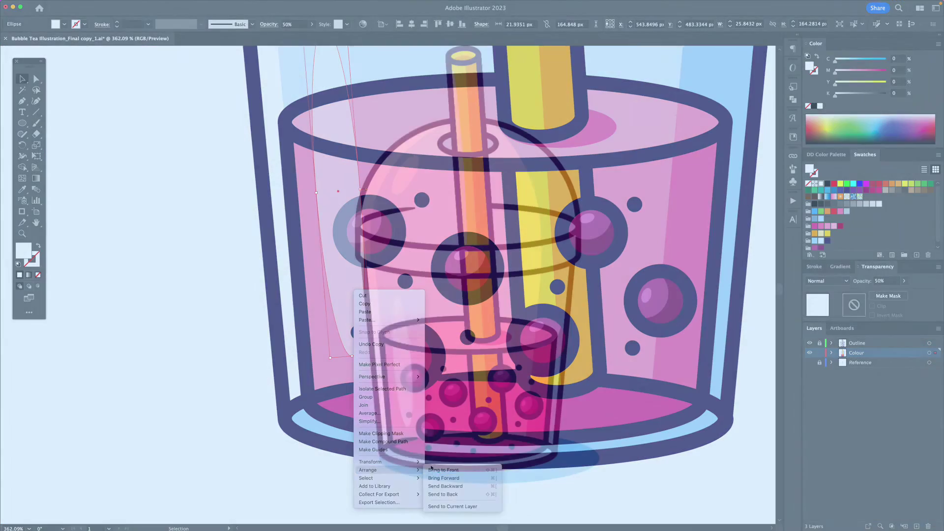